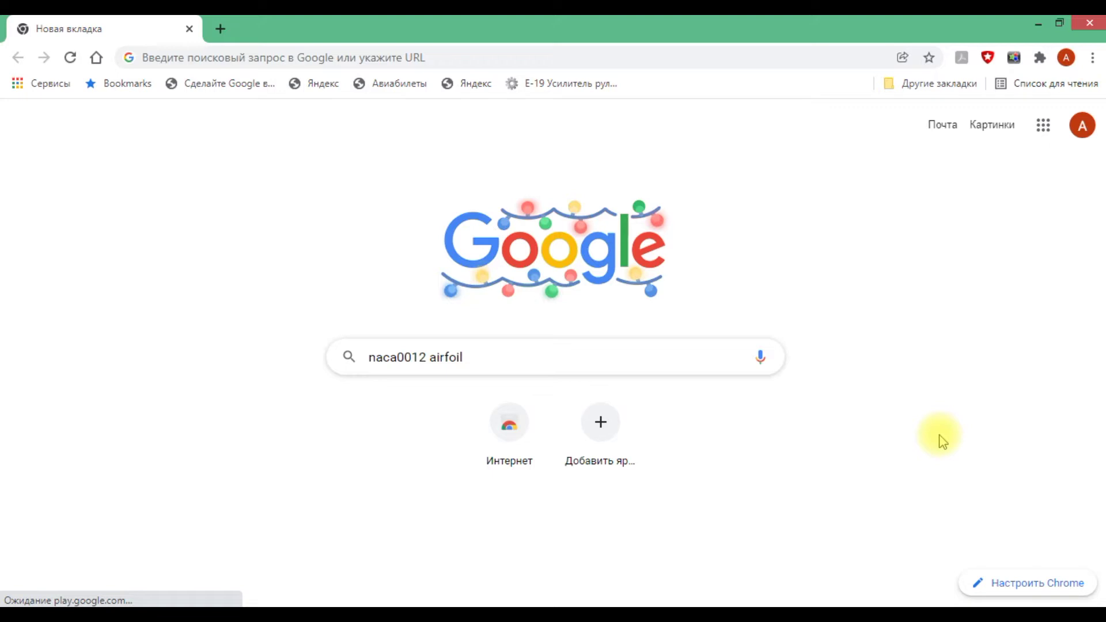
Run a Google search for 'naca0012 airfoil'
click(507, 350)
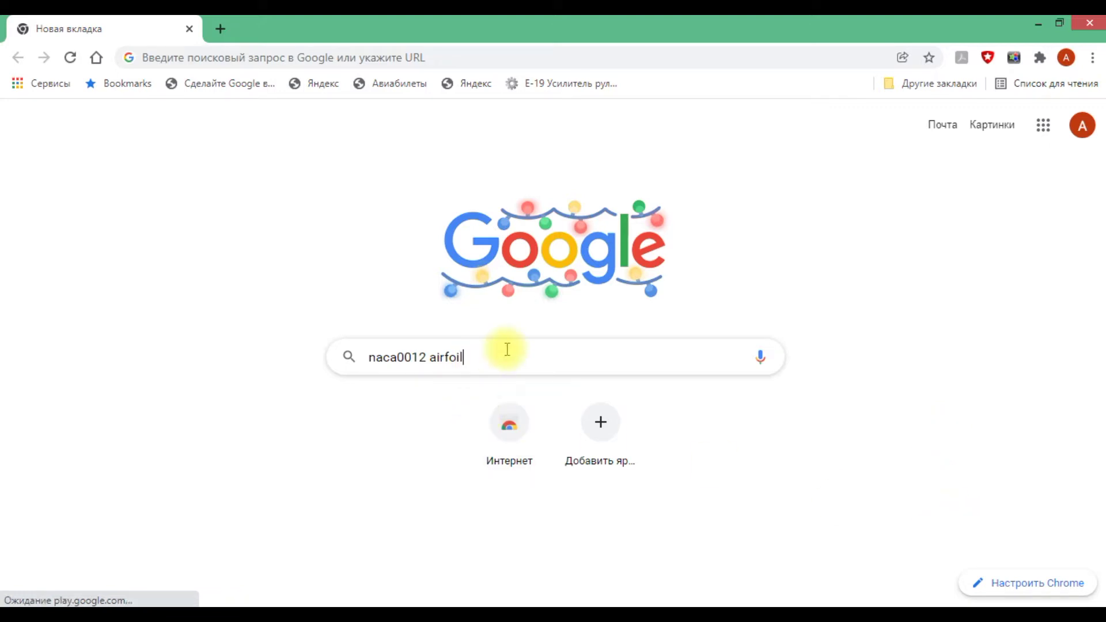
key(Return)
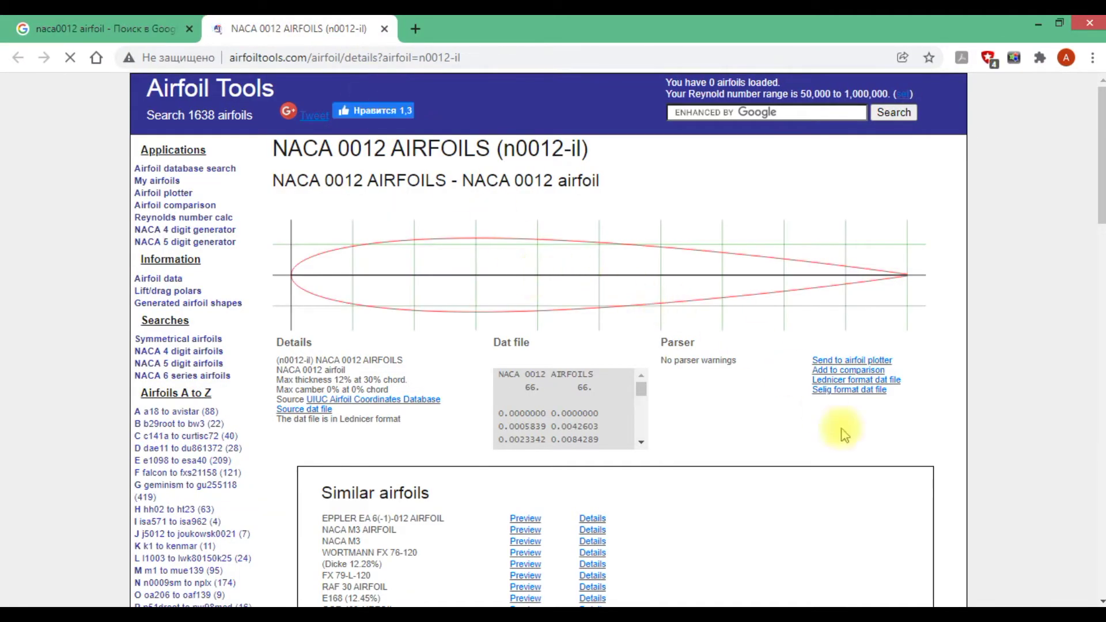
Open the NACA 0012 Selig-format dat file and select all its coordinate data
scroll(830, 418, down, 1)
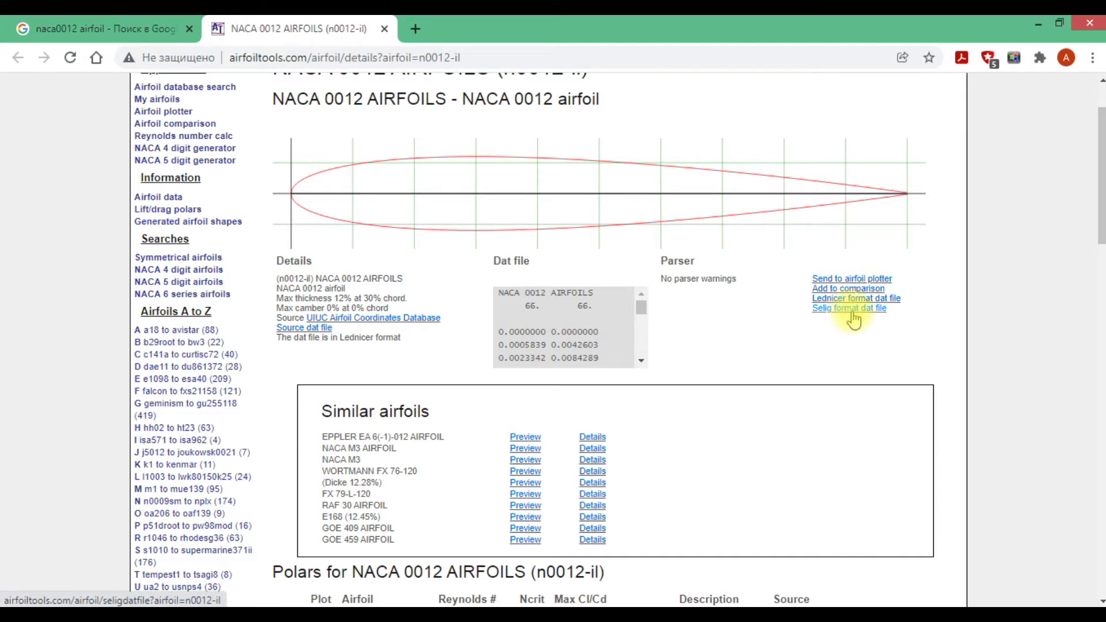
click(850, 313)
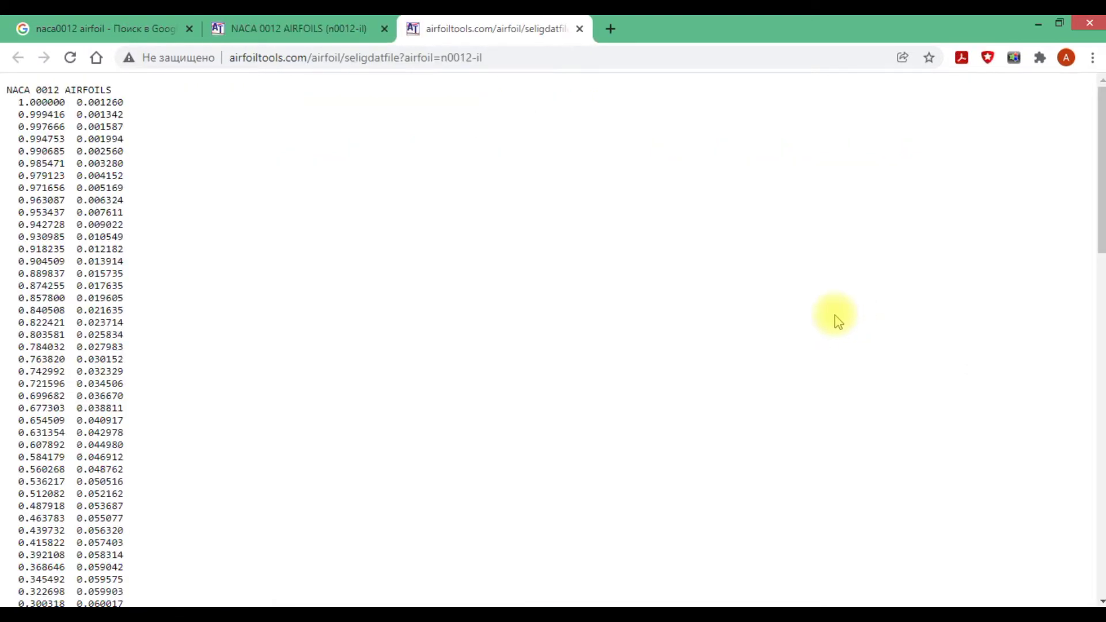
key(ctrl+a)
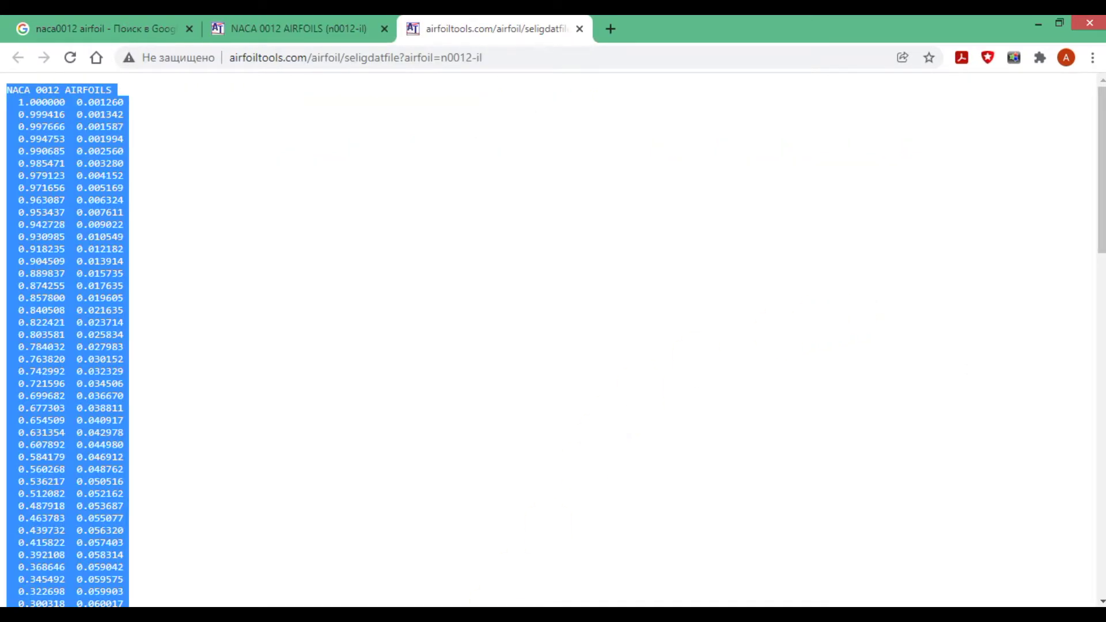
click(469, 616)
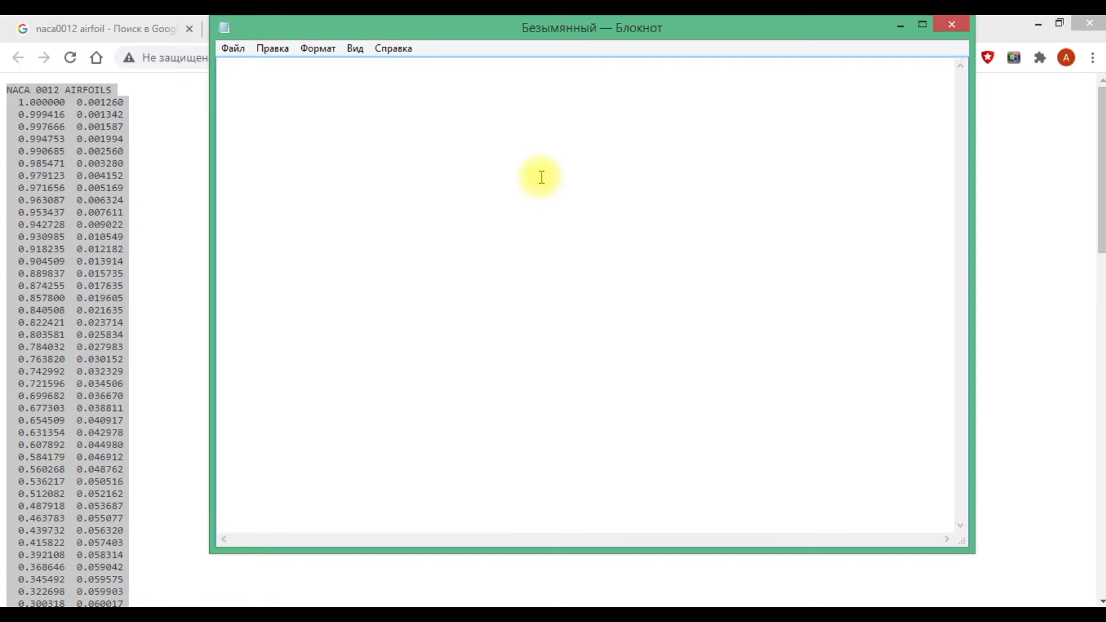
Paste the coordinates into Notepad and save them as NACA 0012.txt in the Airfoil folder
key(ctrl+v)
scroll(542, 177, up, 20)
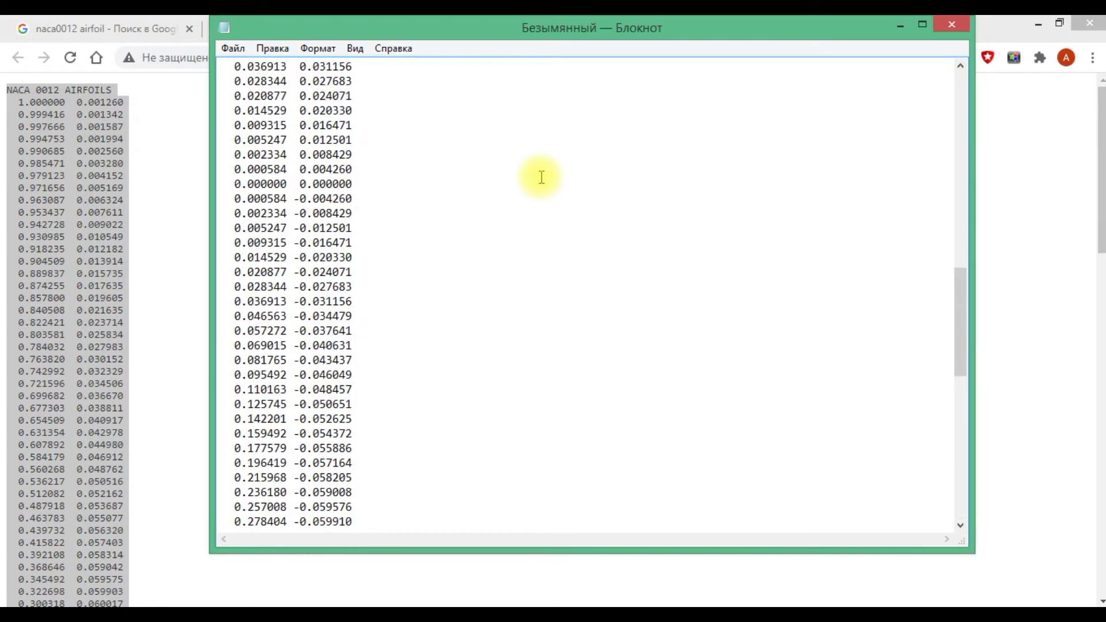
click(232, 49)
click(253, 89)
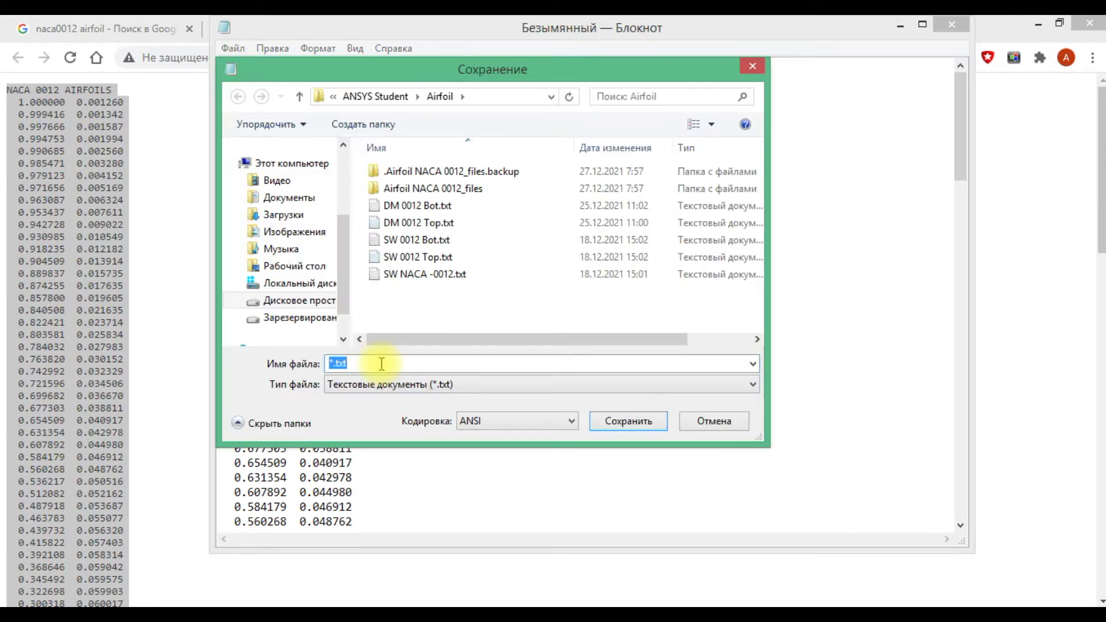
text(NACA 0012)
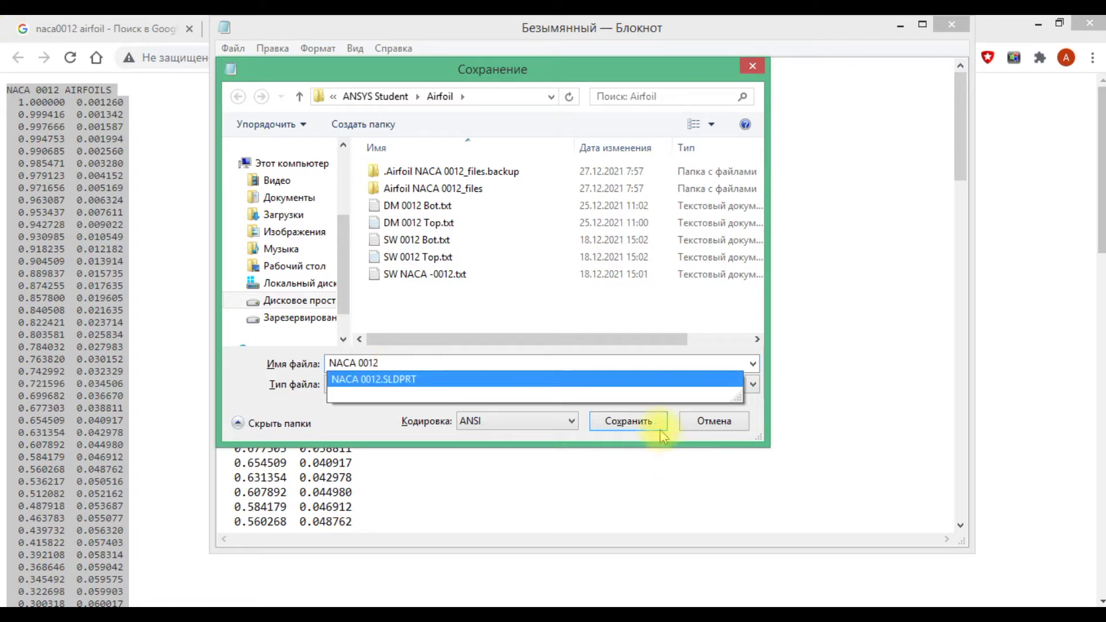
click(628, 421)
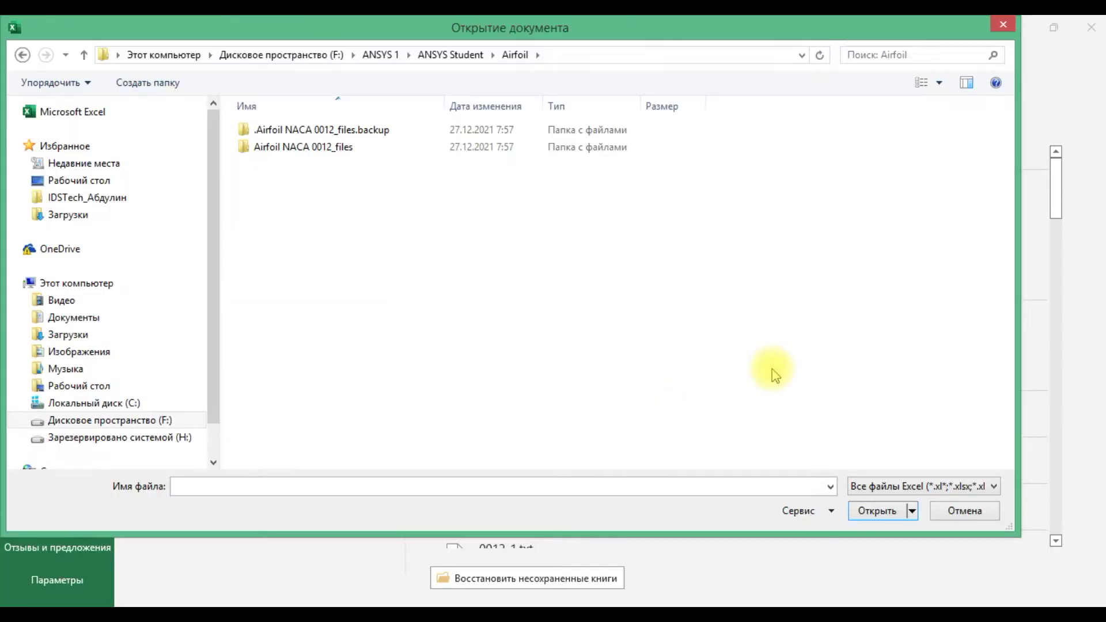
Open NACA 0012.txt from the Airfoil folder in Excel, showing all file types
click(878, 487)
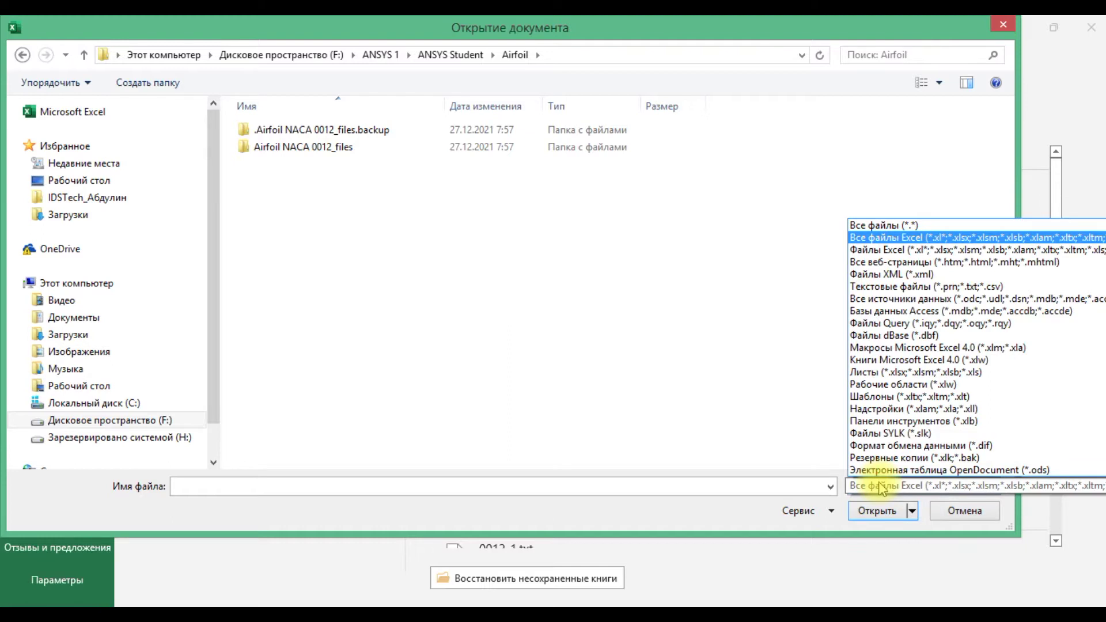
click(870, 226)
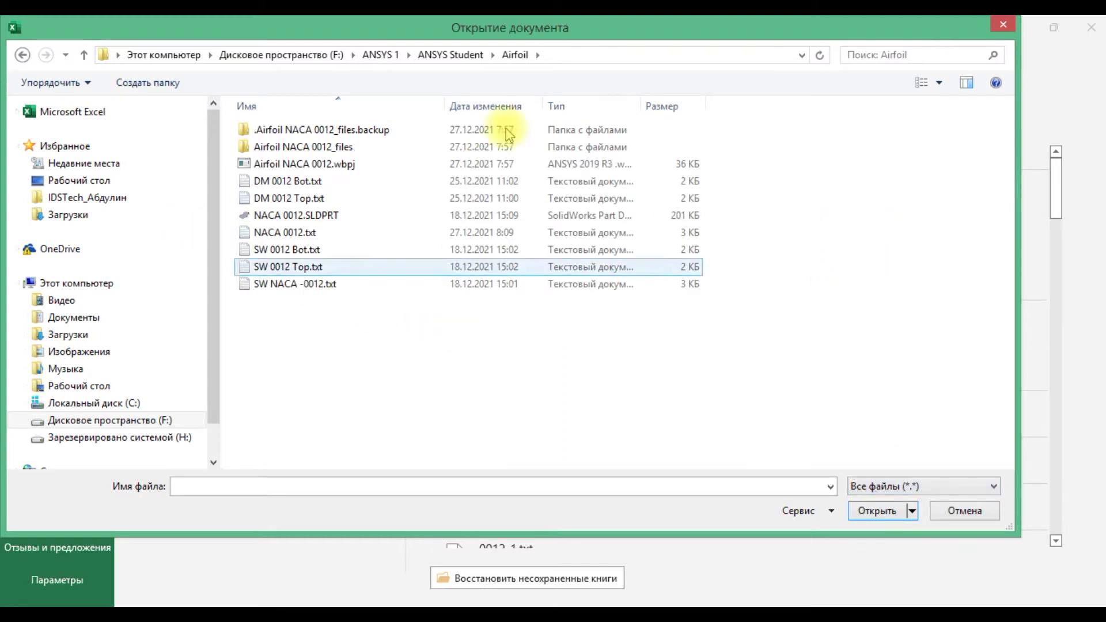
click(575, 106)
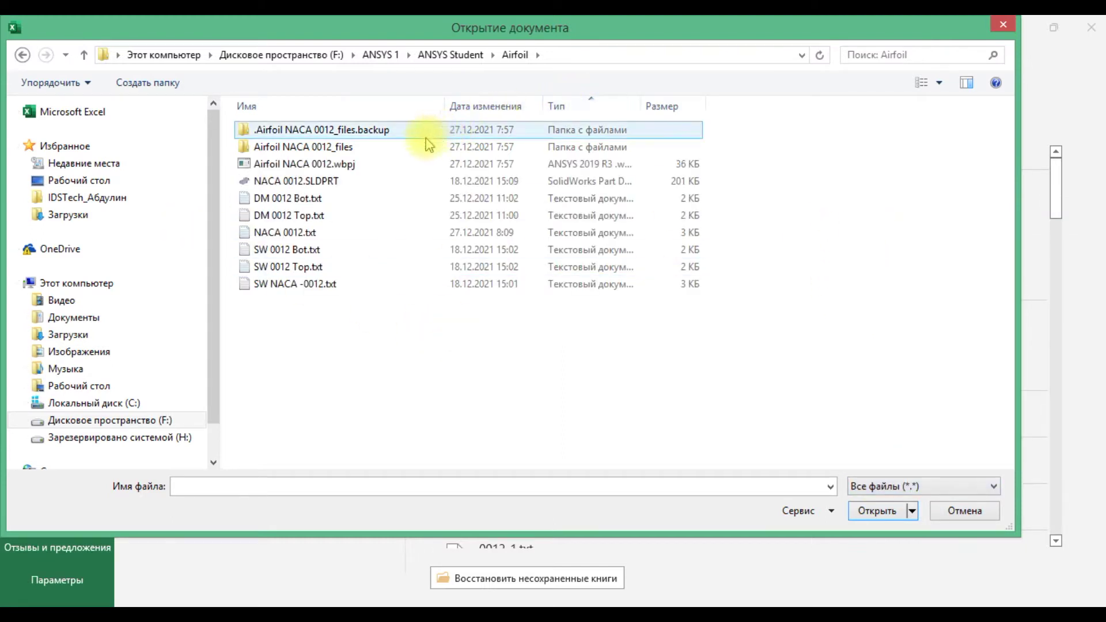
click(346, 233)
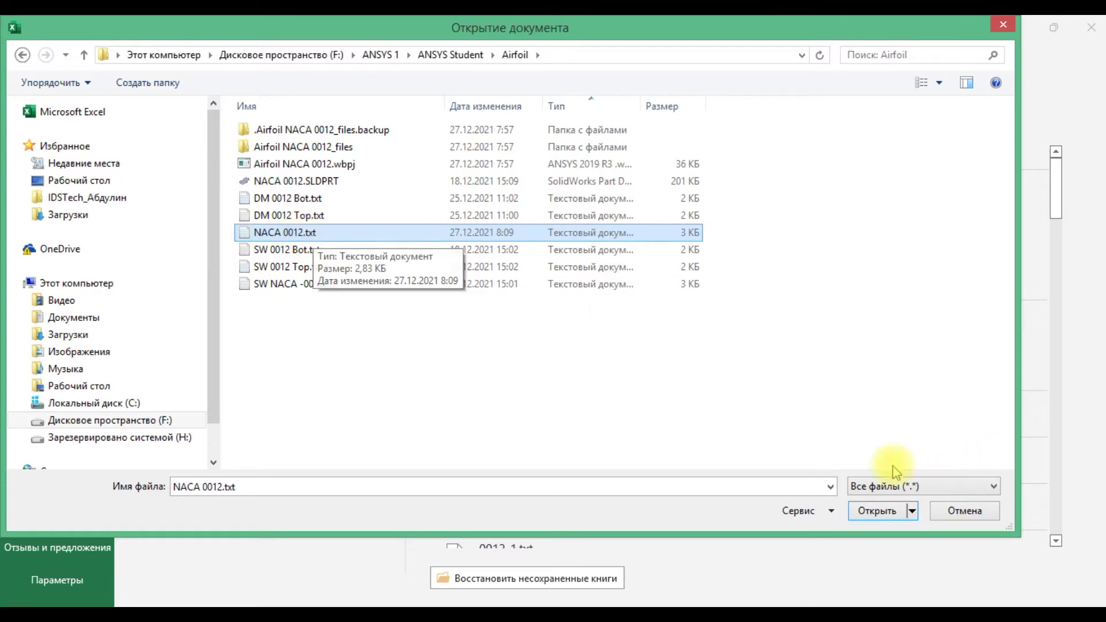
click(877, 511)
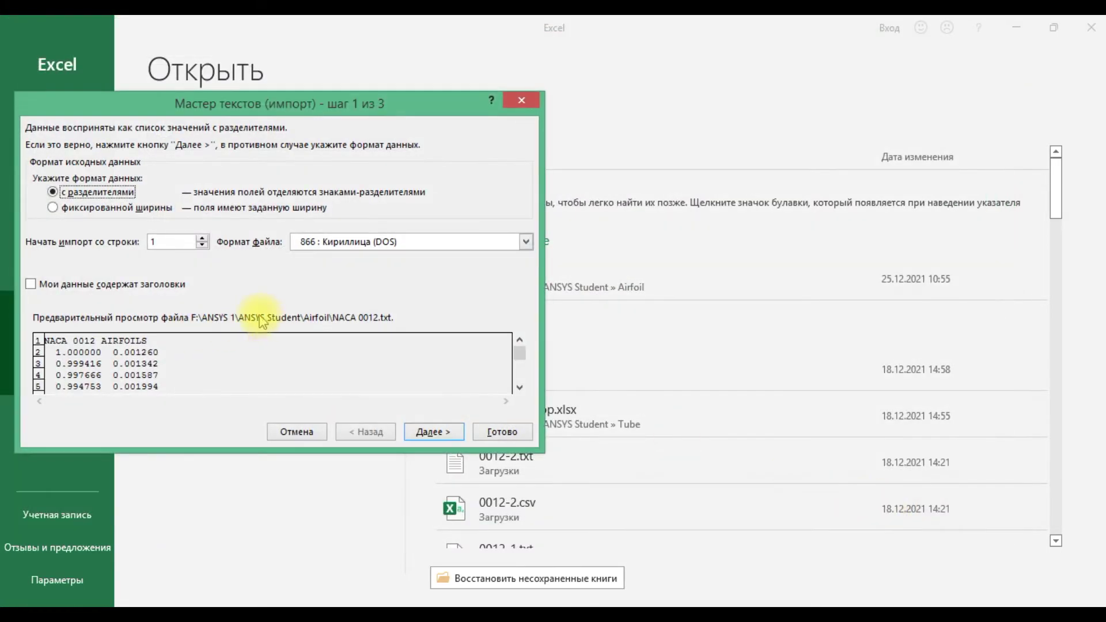
Import the file as delimited text split on spaces instead of tabs
drag(195, 108, 347, 83)
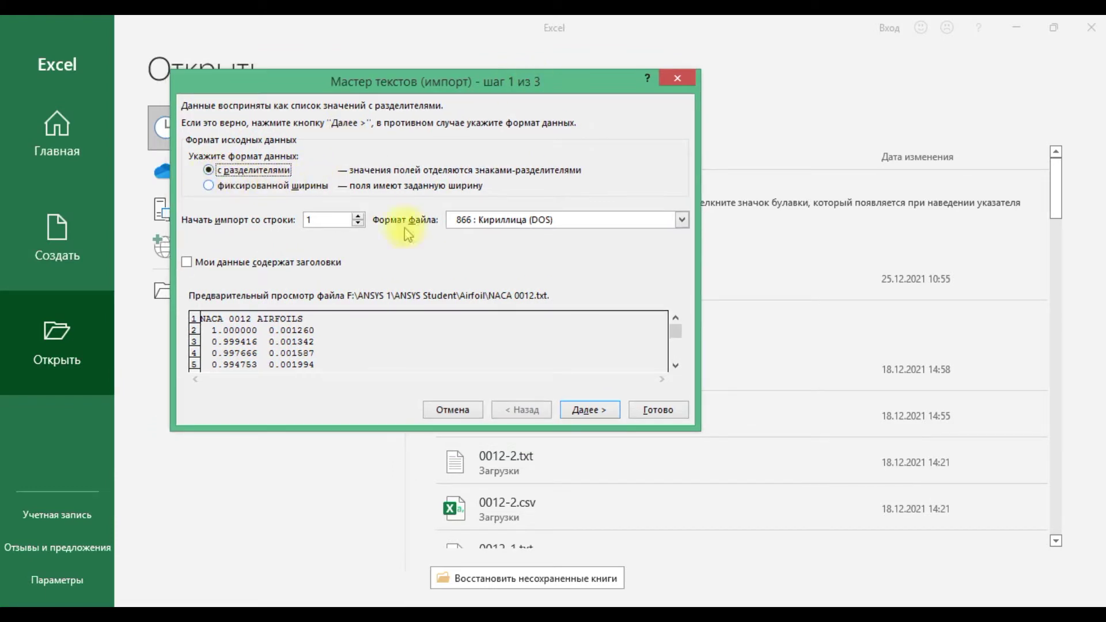
click(589, 415)
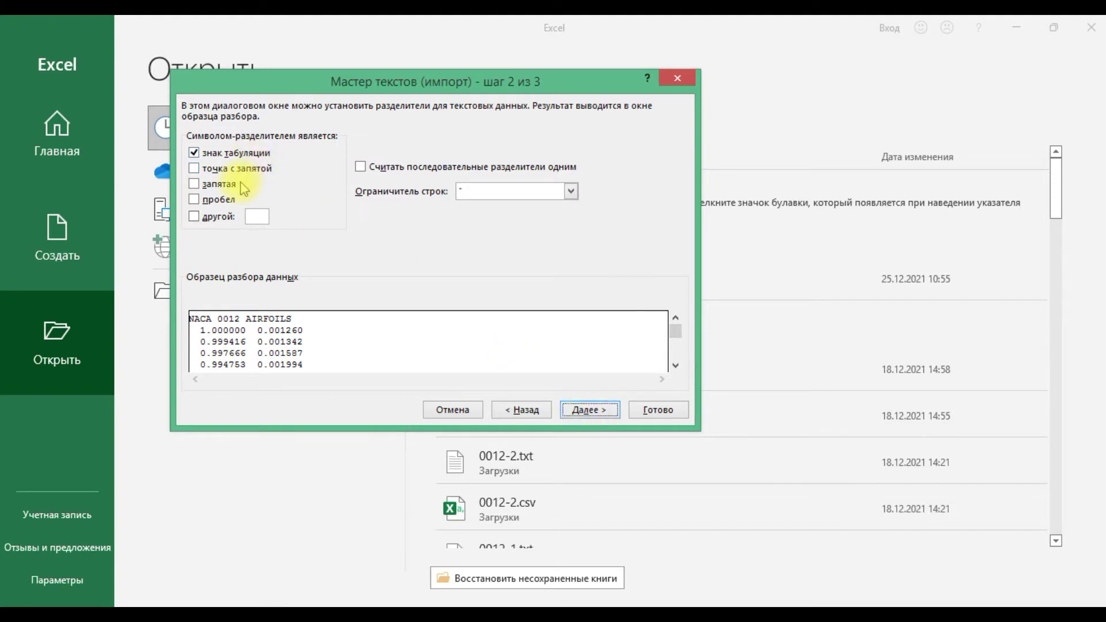
click(218, 202)
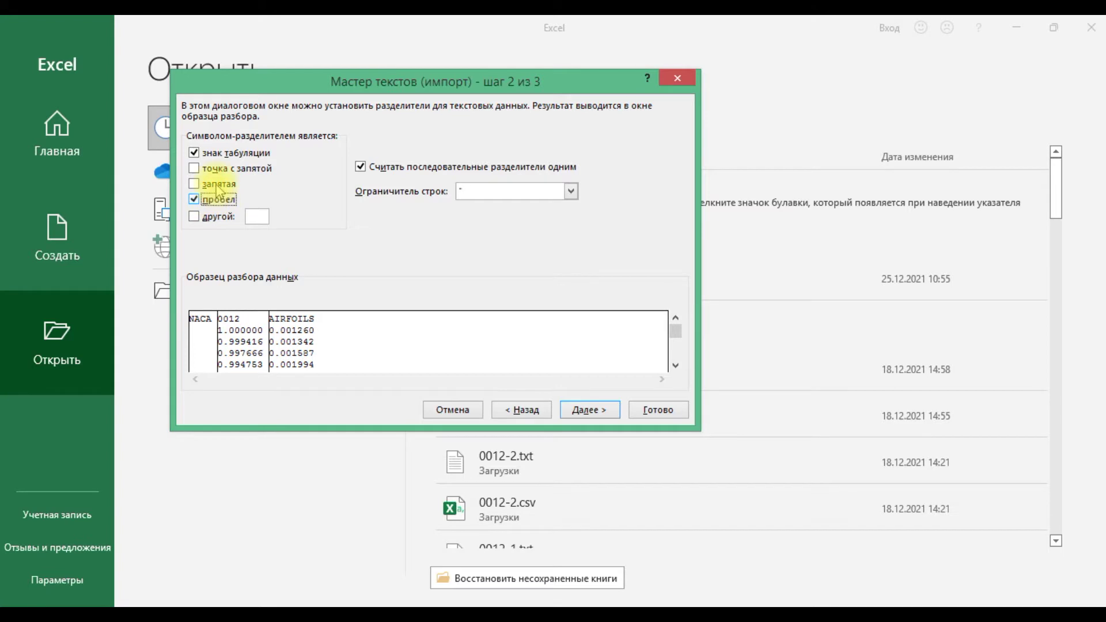
click(199, 153)
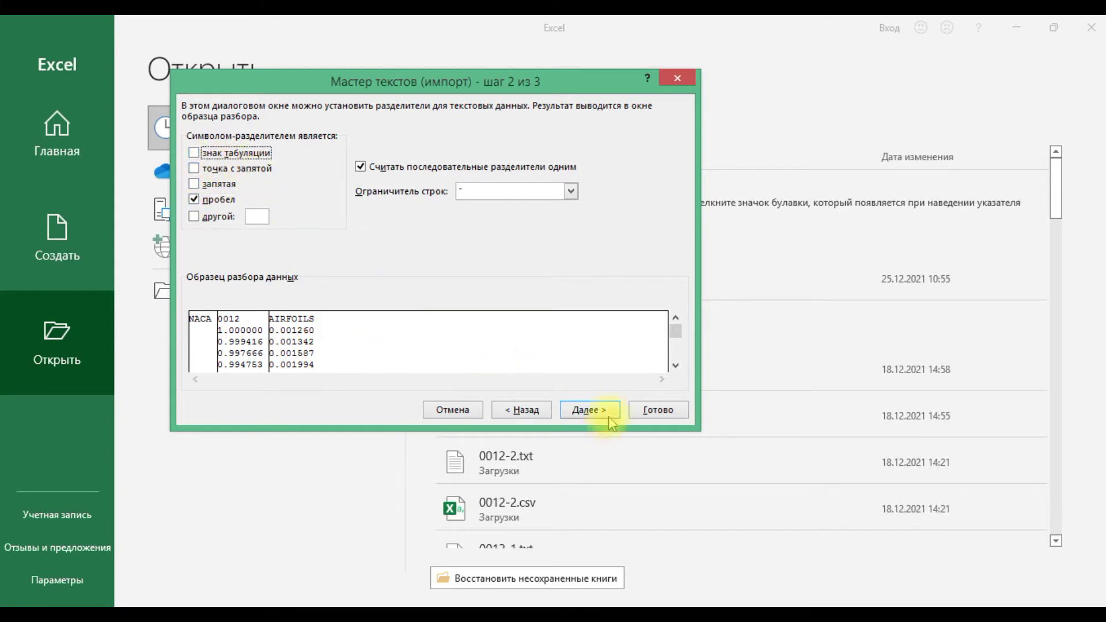
click(658, 409)
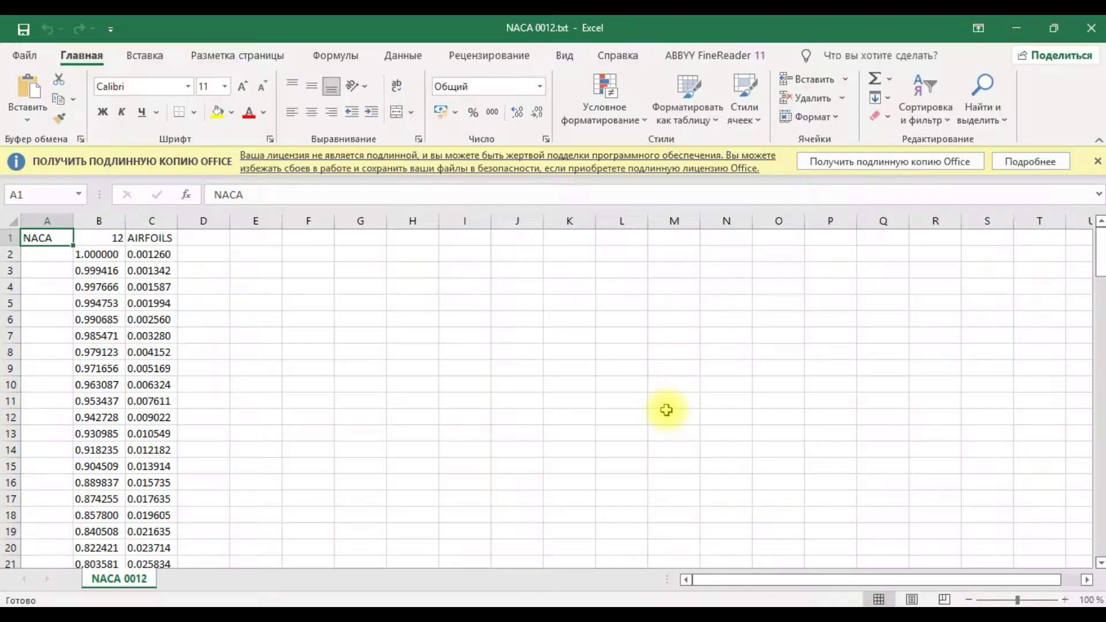
Dismiss the licence banner and enter the label 'L, mm' in H1 with 300 in I1
click(1098, 162)
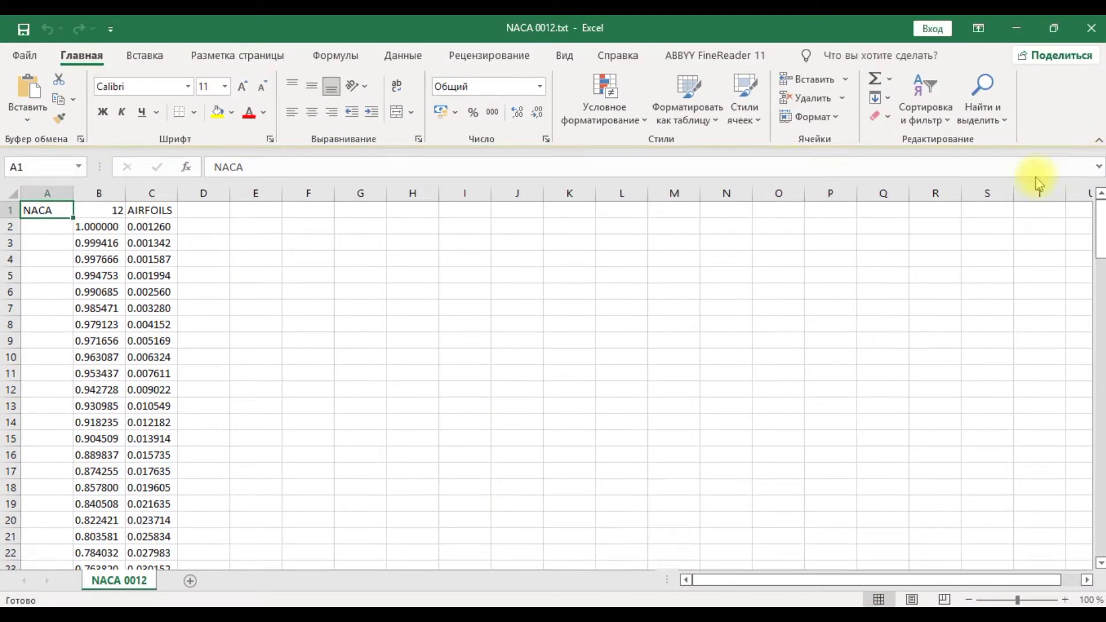
click(413, 209)
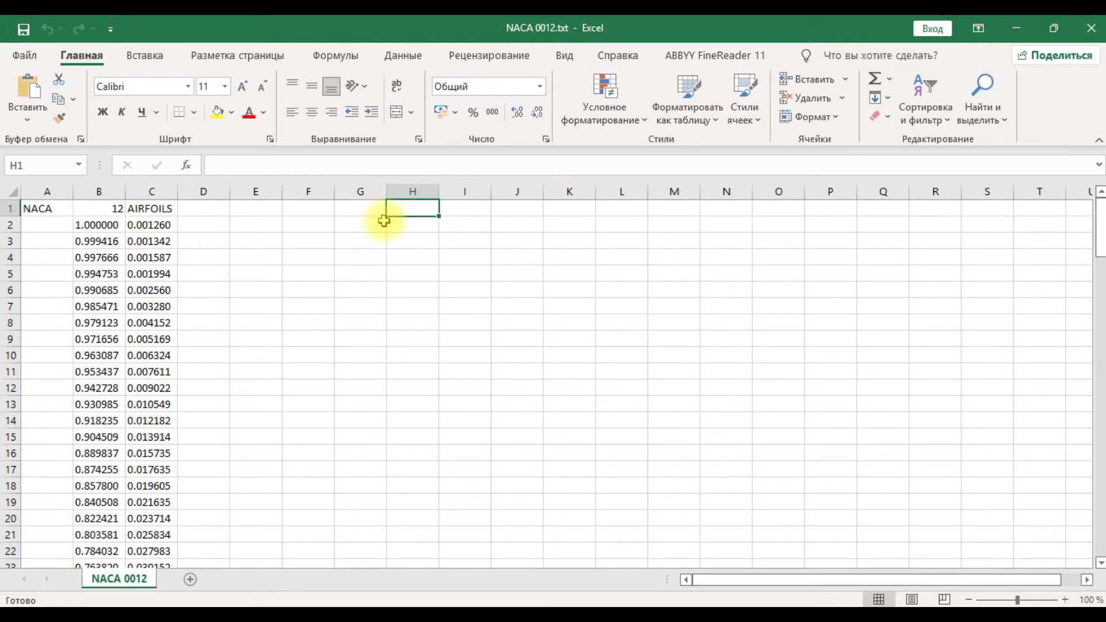
text(L, mm)
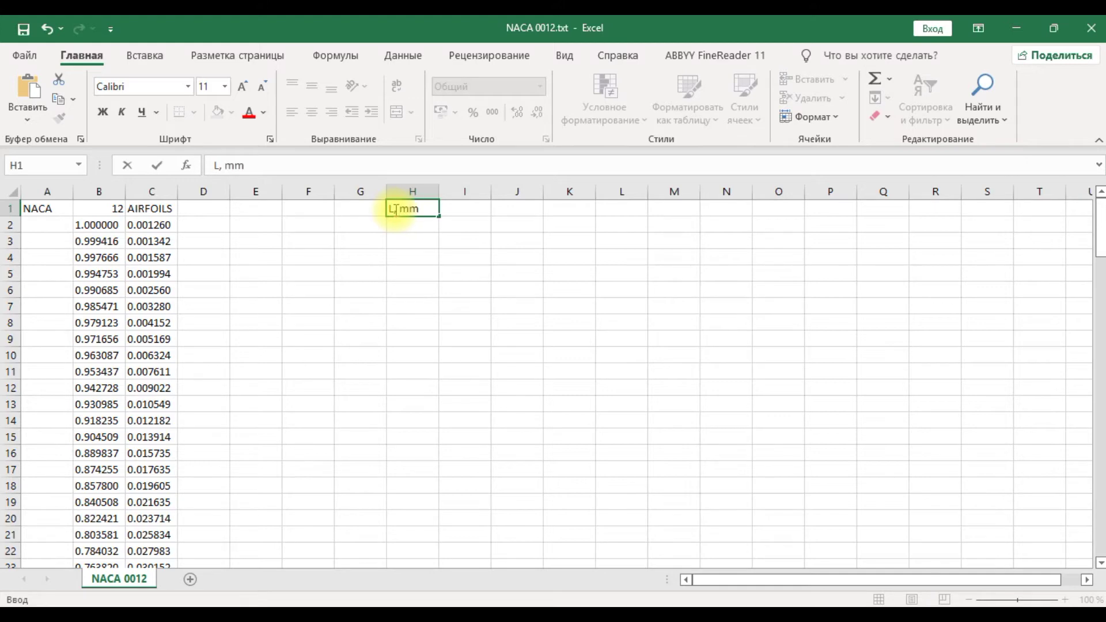
key(Tab)
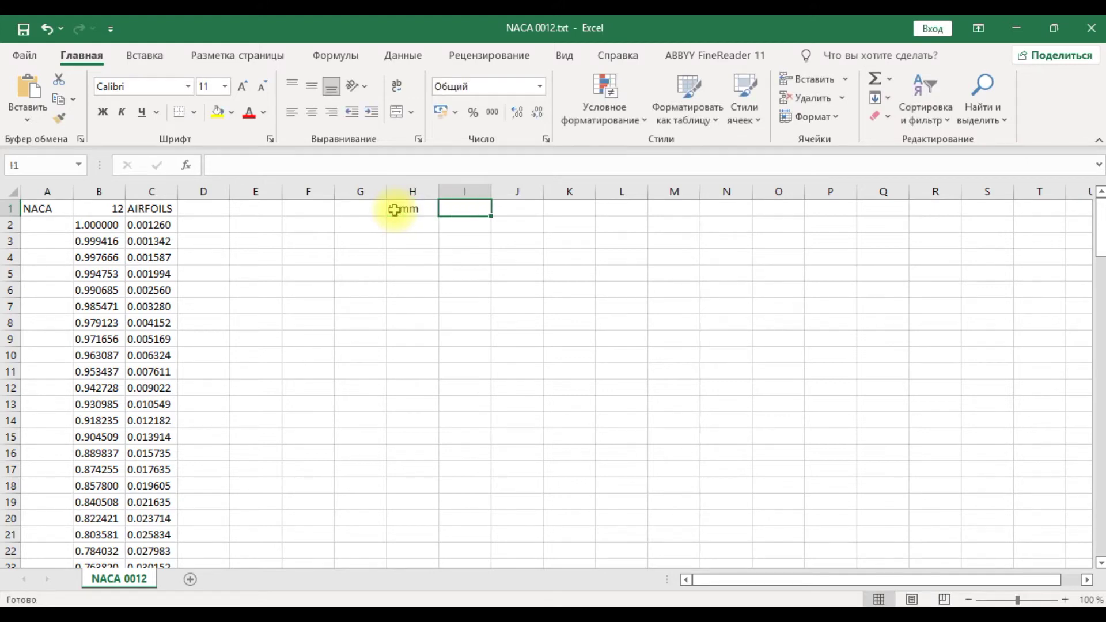
text(300)
key(Return)
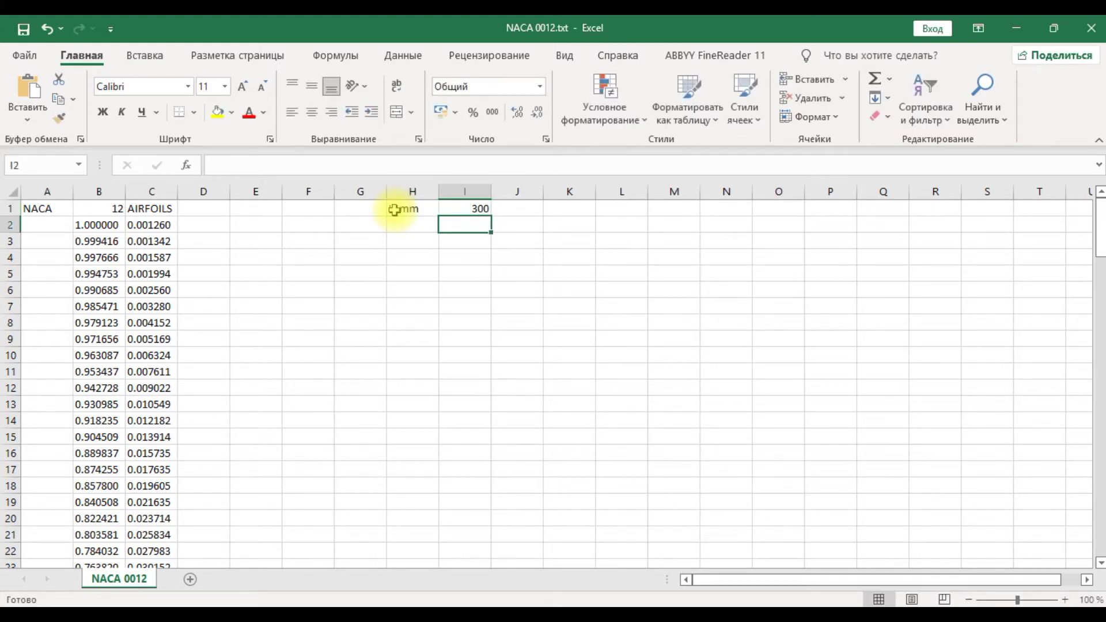
click(348, 243)
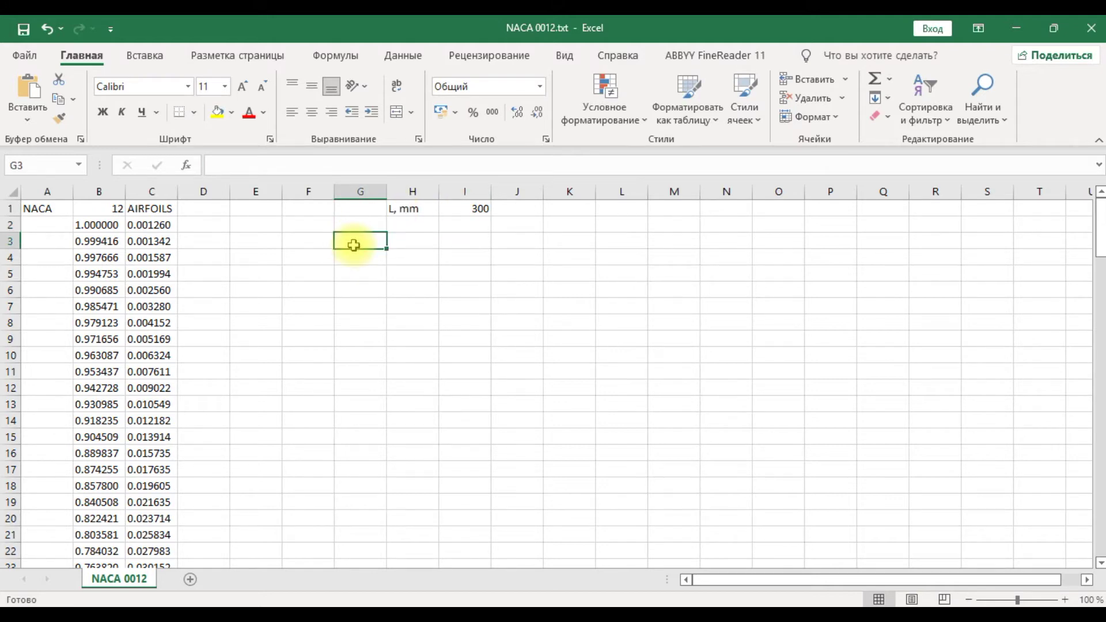
key(Up)
key(Right)
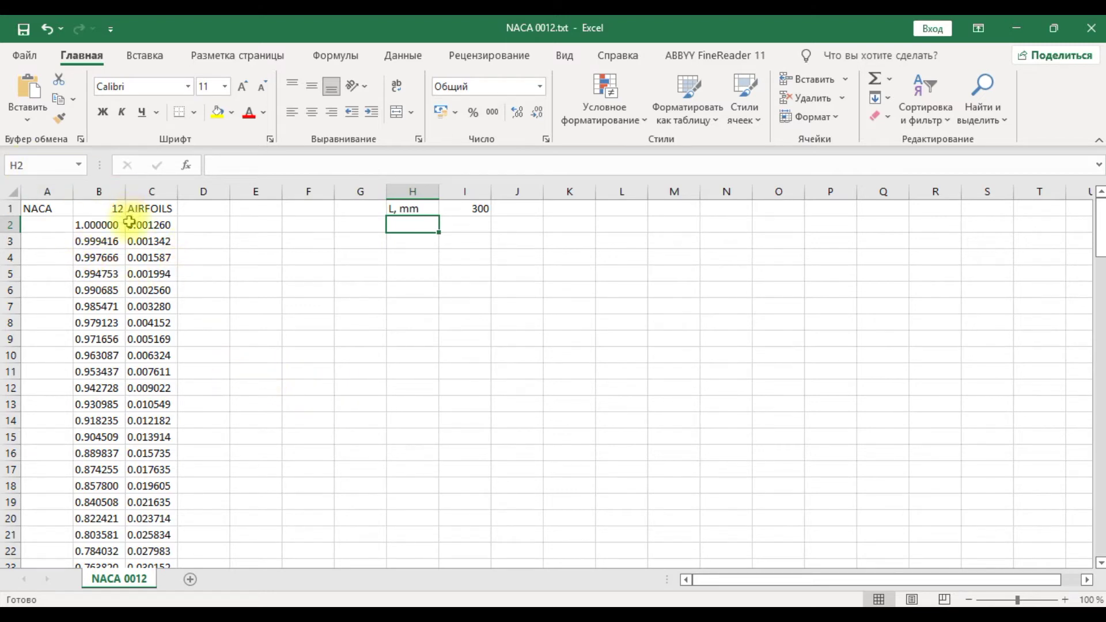
key(ctrl+h)
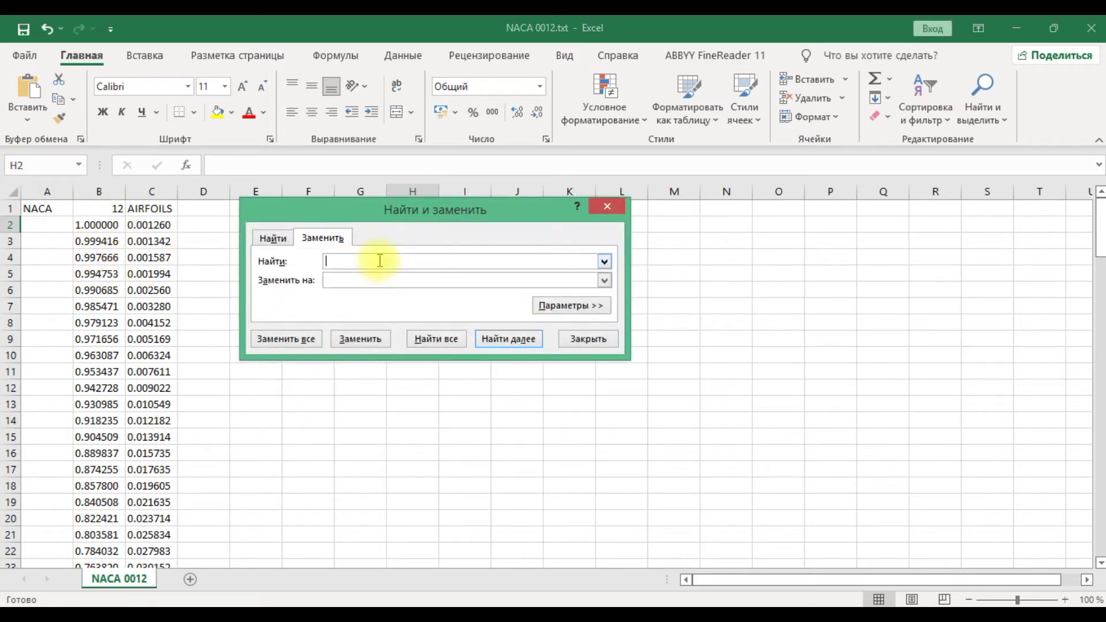
Replace every '.' with ',' across the sheet and close Find and Replace
text(.)
click(369, 281)
text(,)
click(293, 340)
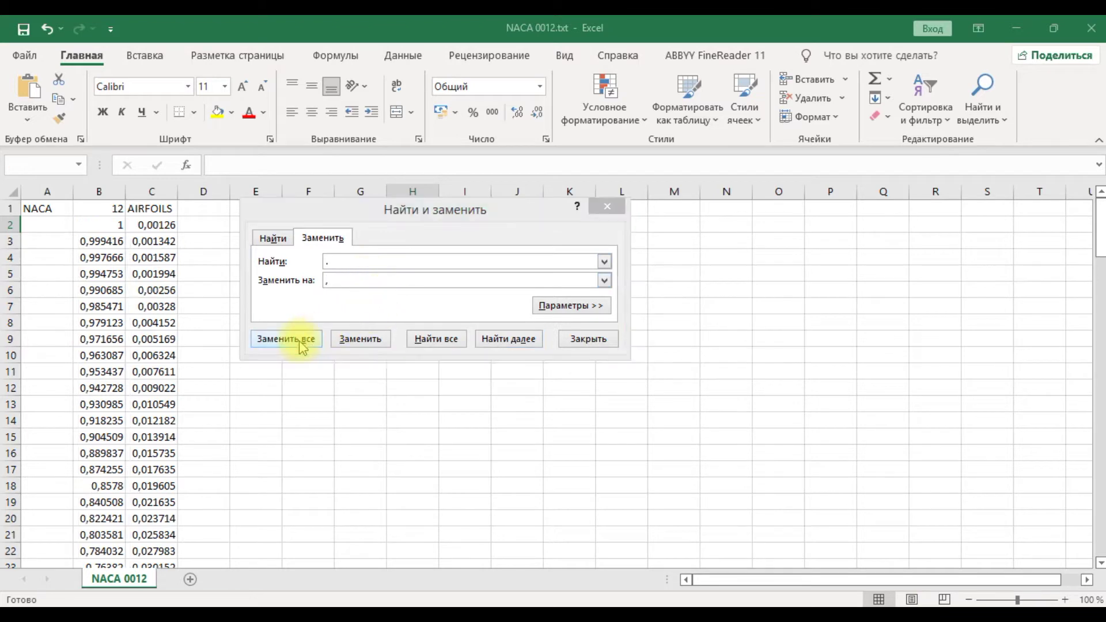
click(565, 365)
click(608, 206)
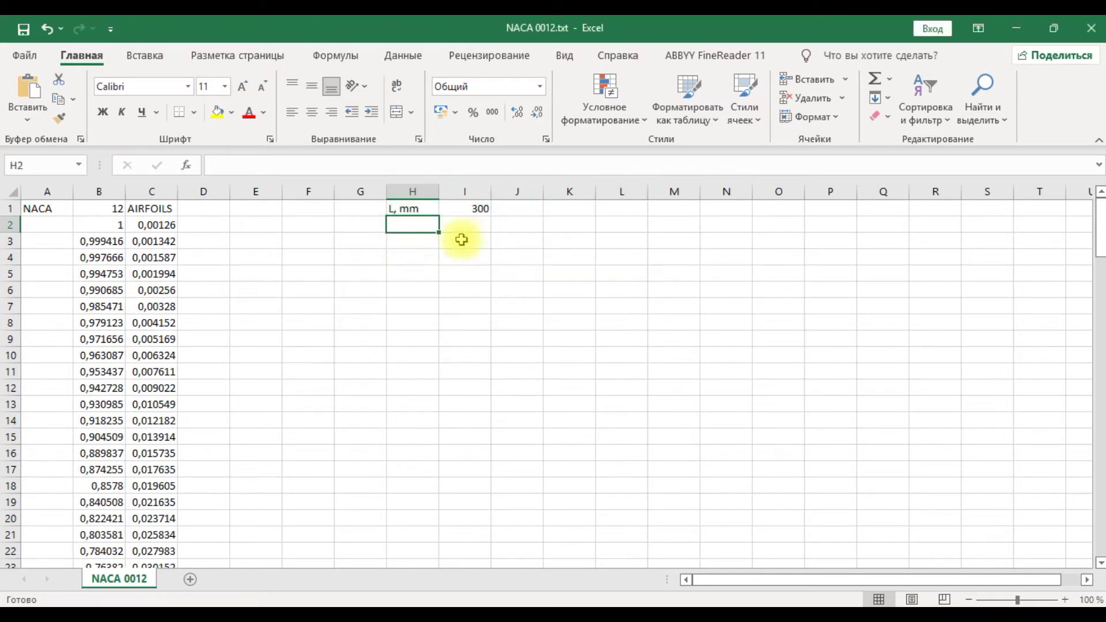
click(411, 254)
click(414, 243)
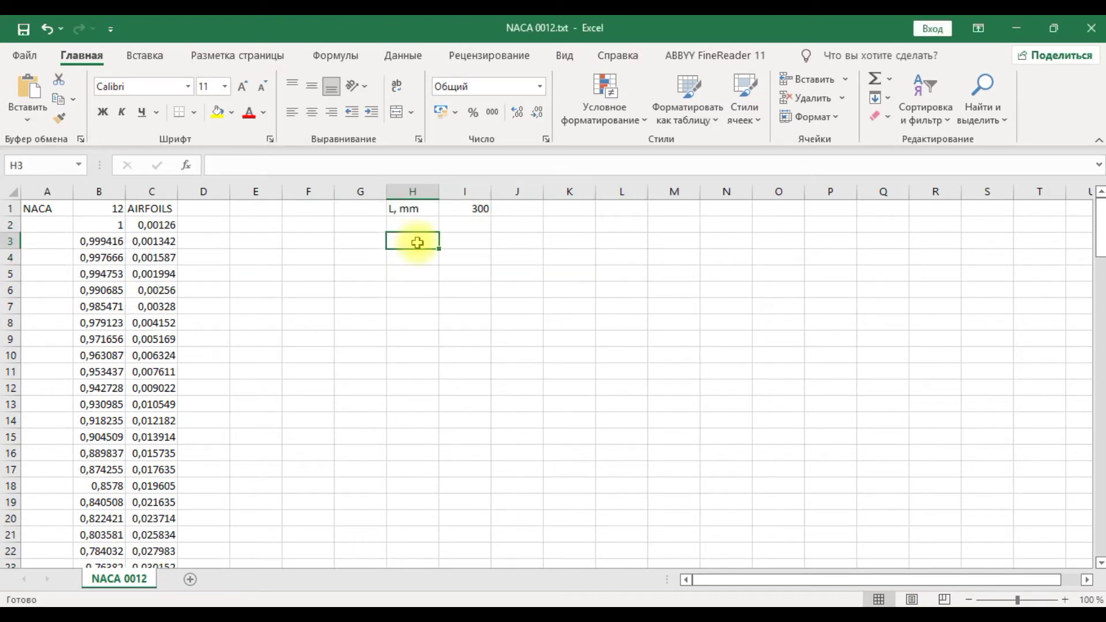
key(Up)
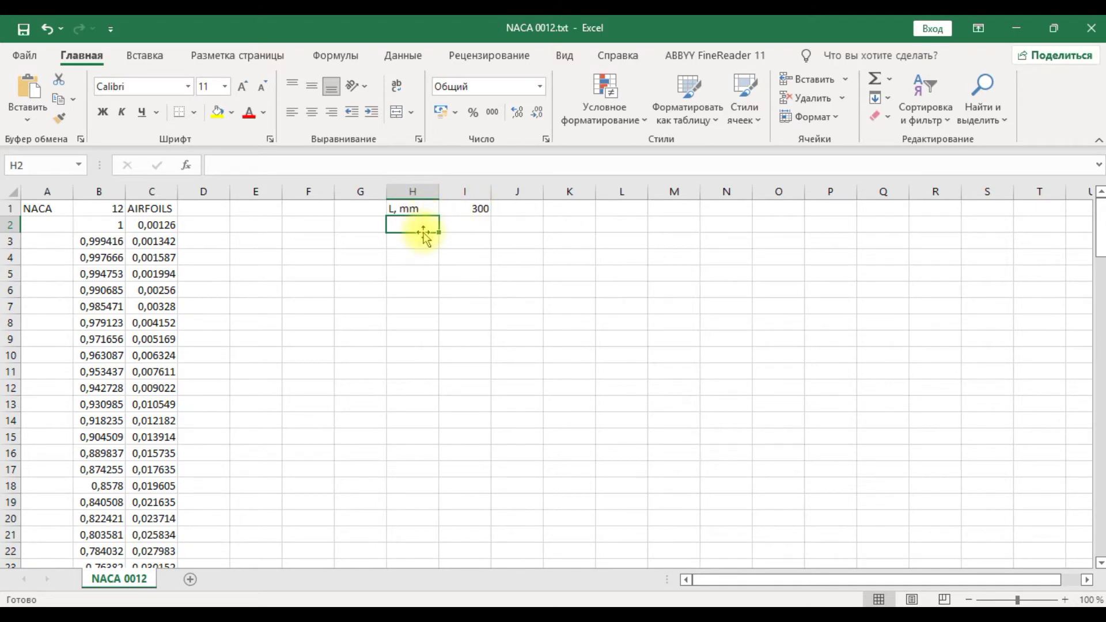
Enter =B2*$I$1 in H2 to scale x by the 300 mm chord
text(=)
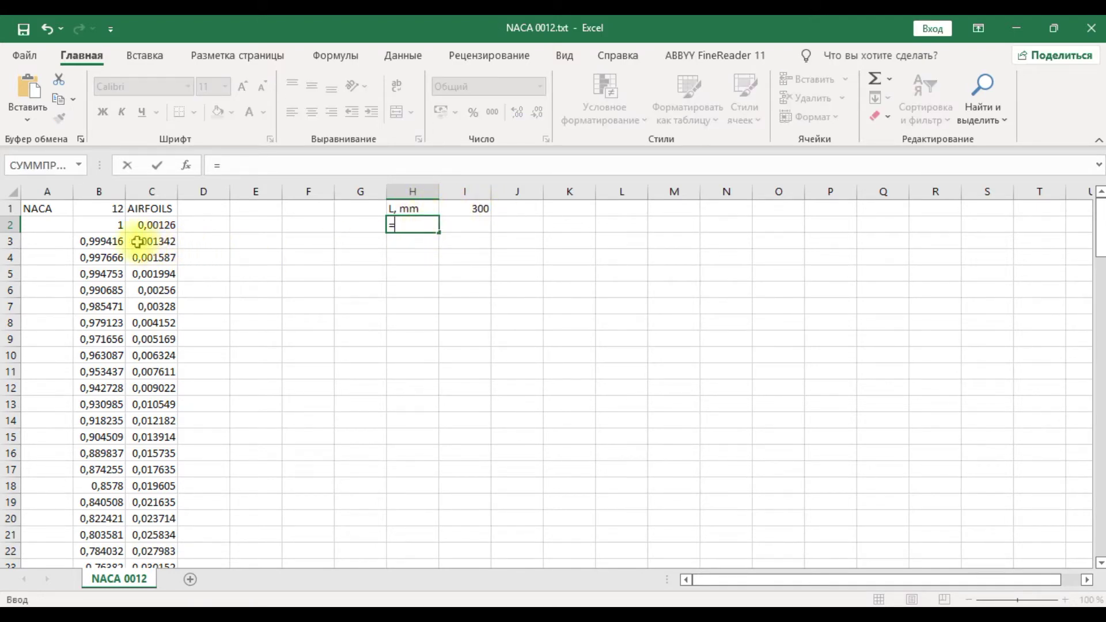
click(114, 225)
text(*)
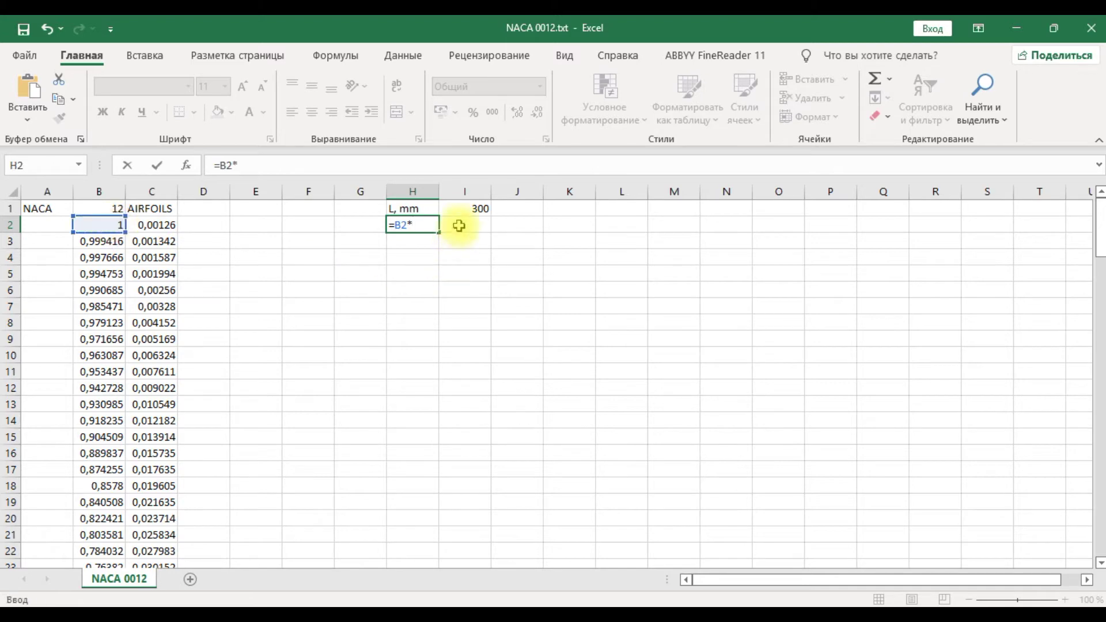
click(464, 208)
click(238, 166)
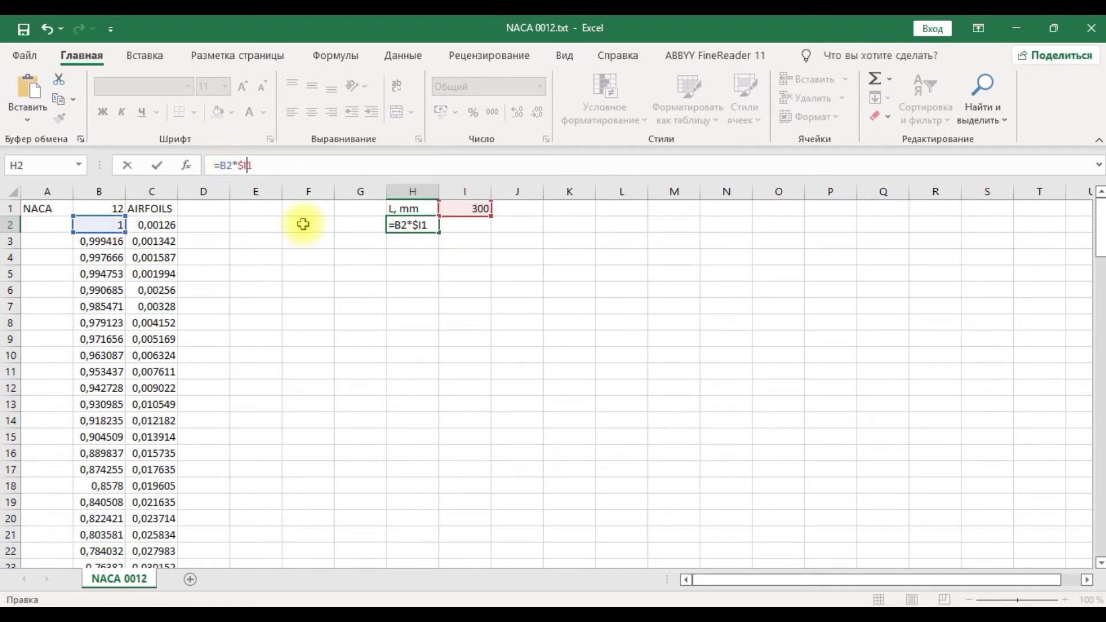
key(Return)
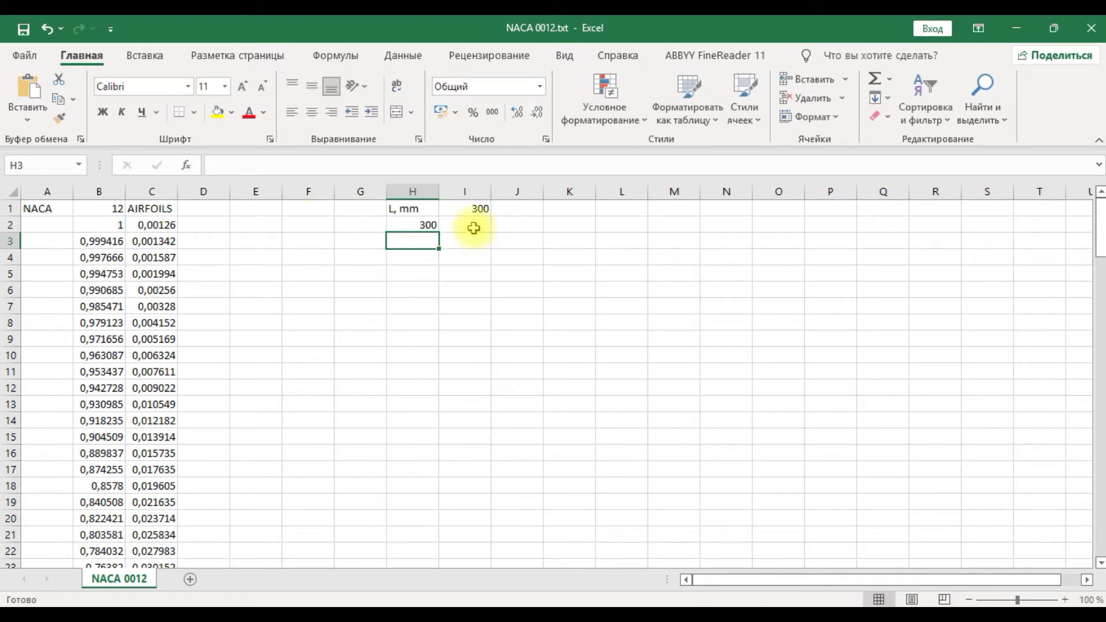
Fill the scaling formula across to I2 and down both columns to row 132
drag(426, 226, 479, 239)
click(436, 233)
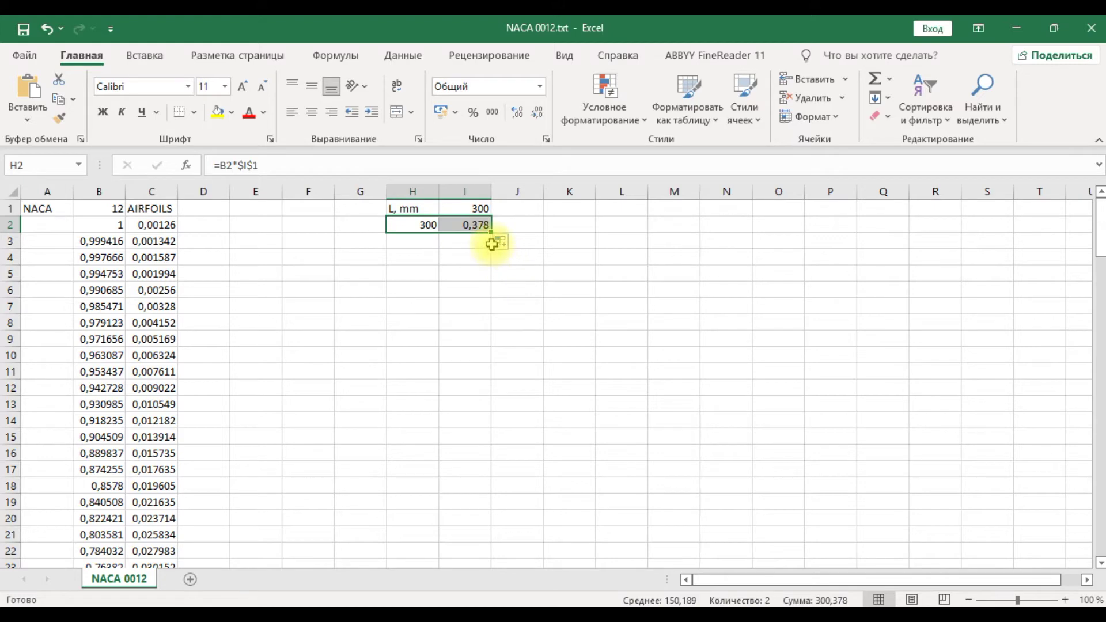
drag(490, 233, 478, 526)
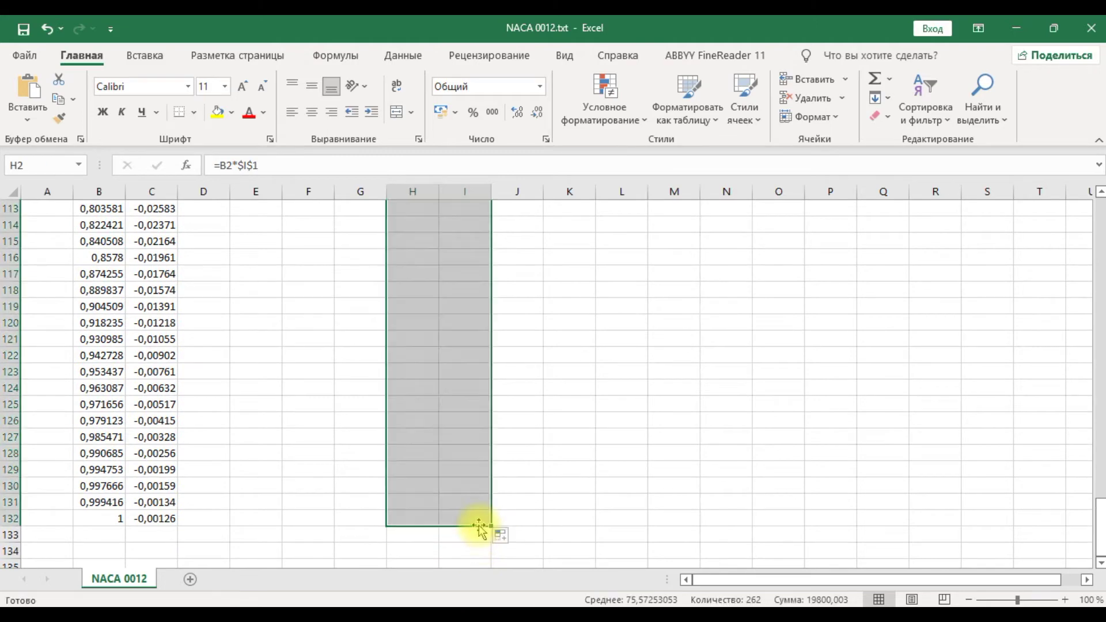
click(571, 419)
scroll(645, 372, up, 20)
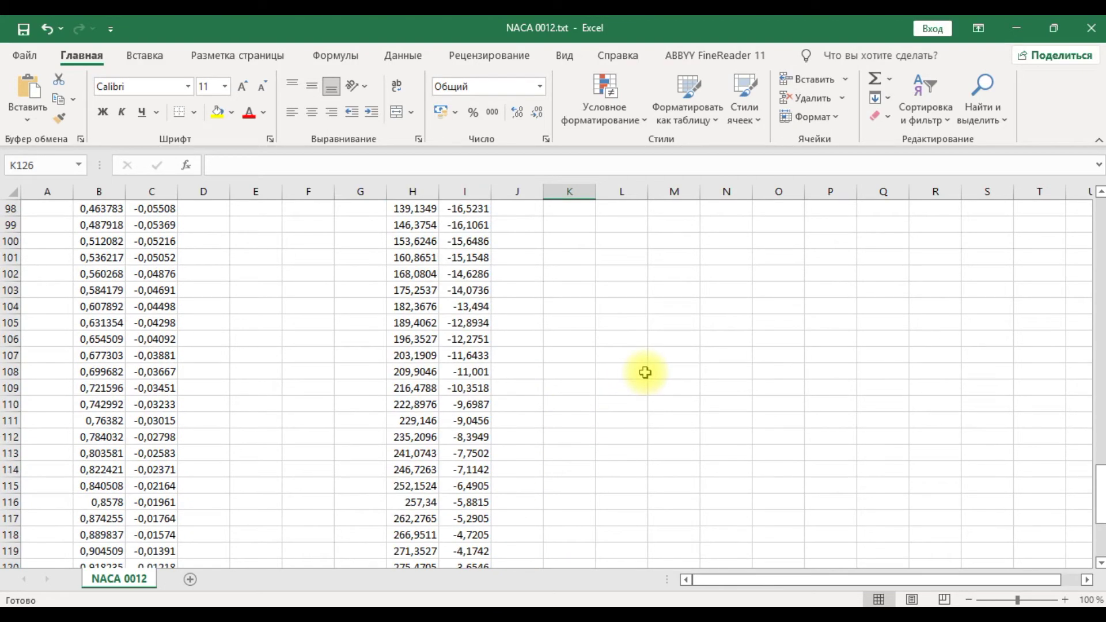
scroll(646, 372, up, 9)
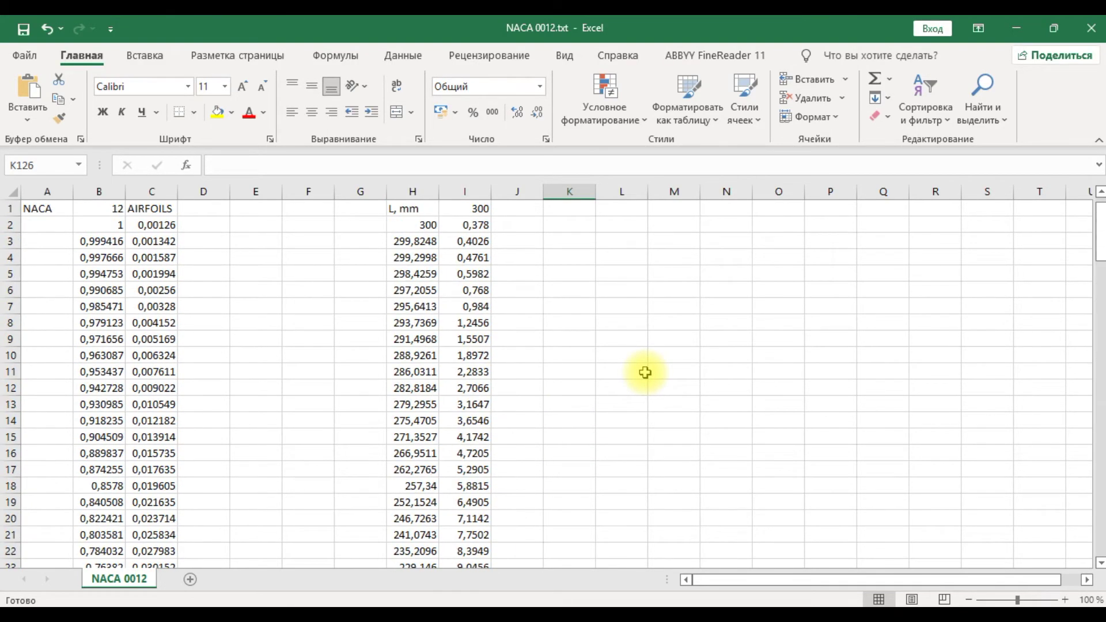
click(529, 214)
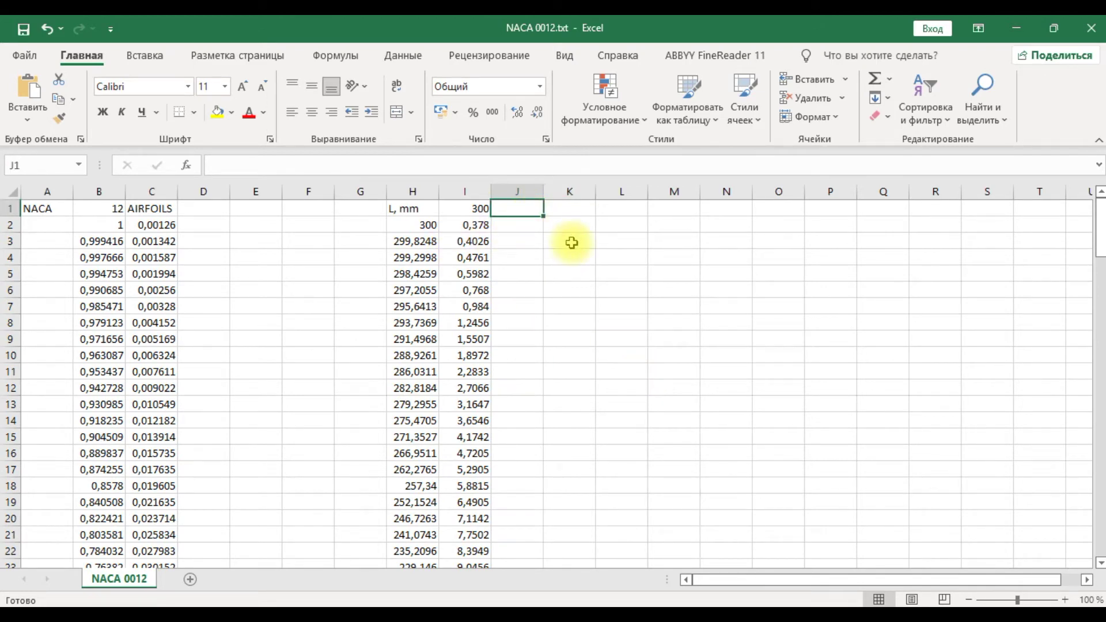
Head column J with 'Z' and fill zeros from J2 down to row 132
text(Z)
key(Return)
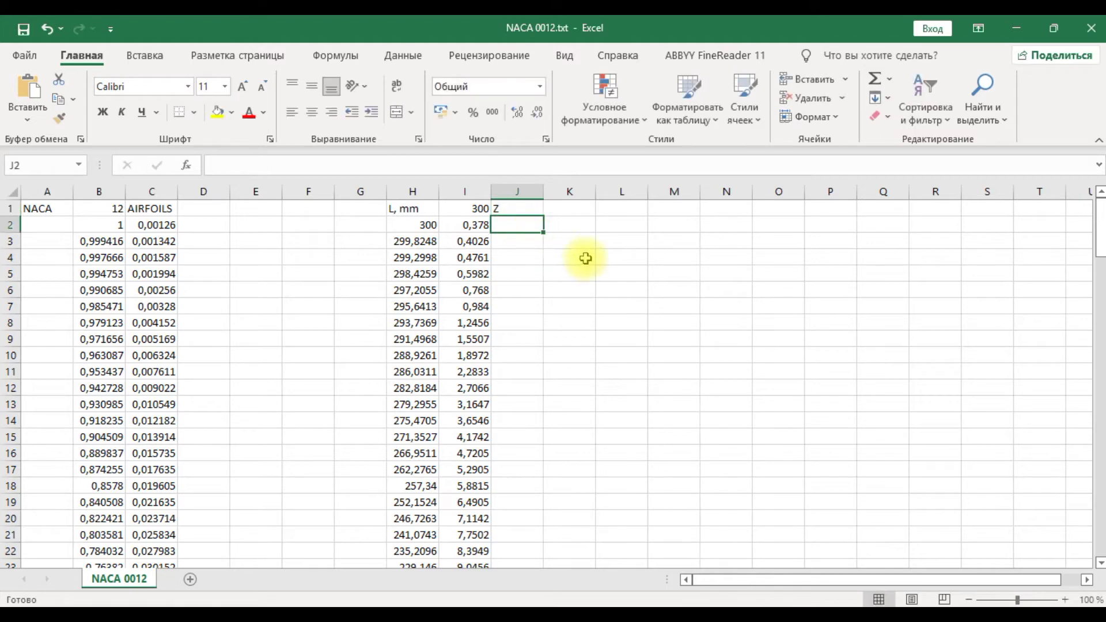
text(0)
key(Return)
text(0)
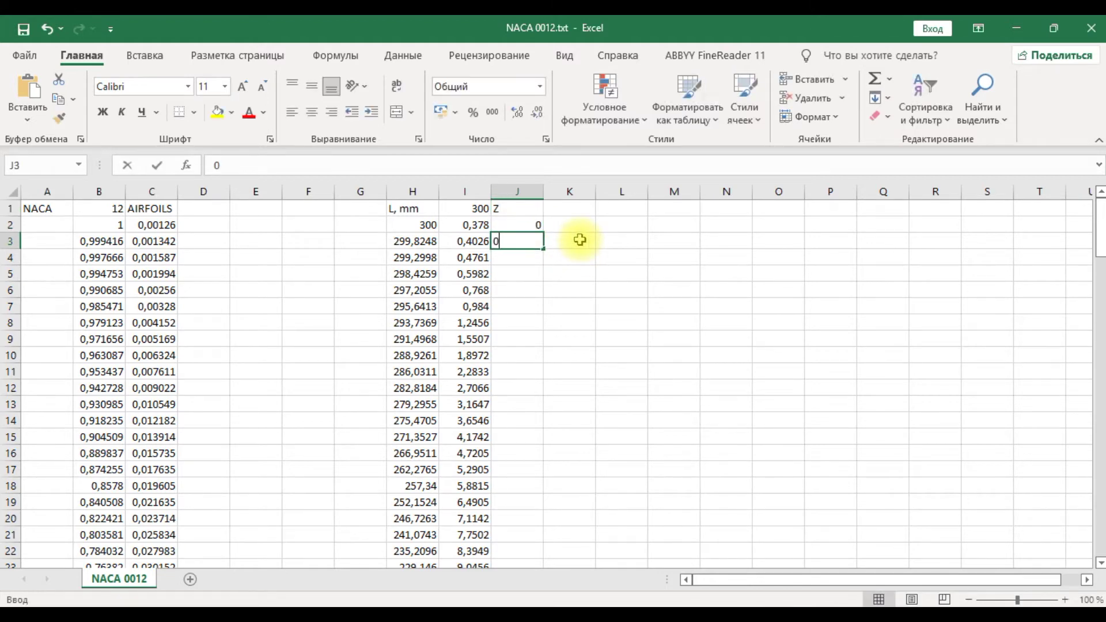
key(Return)
drag(533, 226, 548, 521)
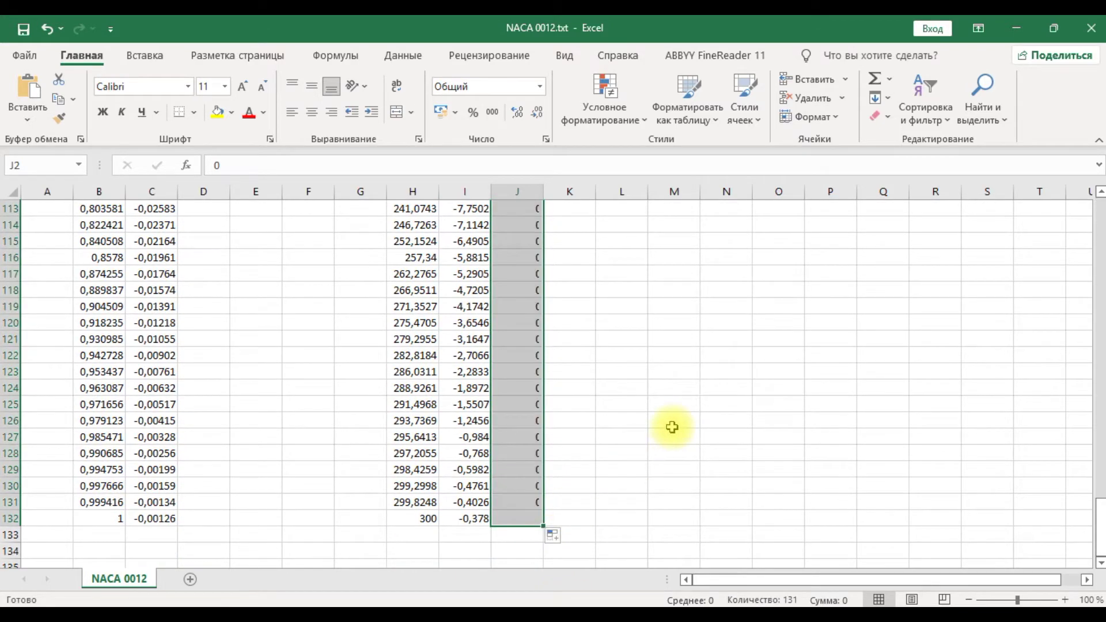
scroll(618, 362, up, 4)
scroll(618, 361, up, 20)
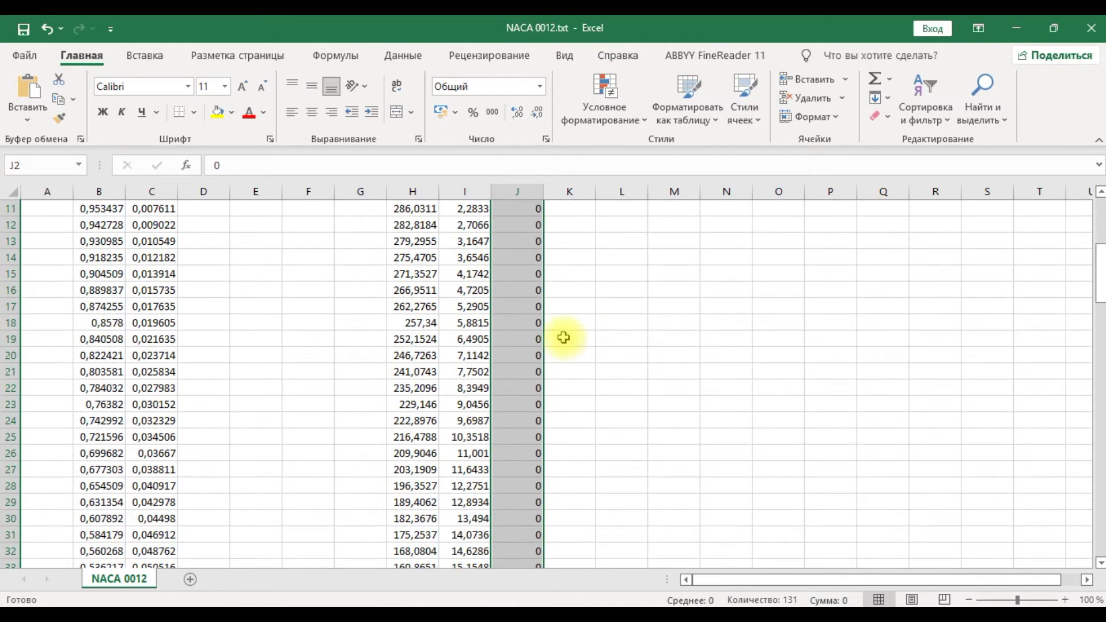
click(361, 227)
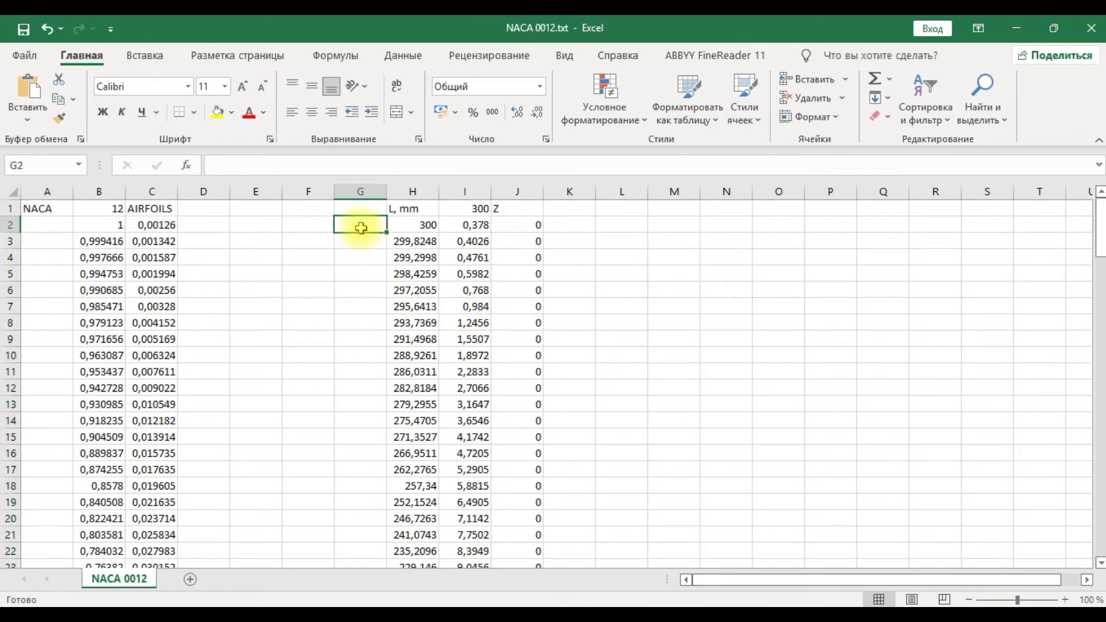
Number the points 1 to 131 in column G, rows 2 through 132
text(1)
key(Return)
text(2)
key(Return)
drag(361, 225, 365, 521)
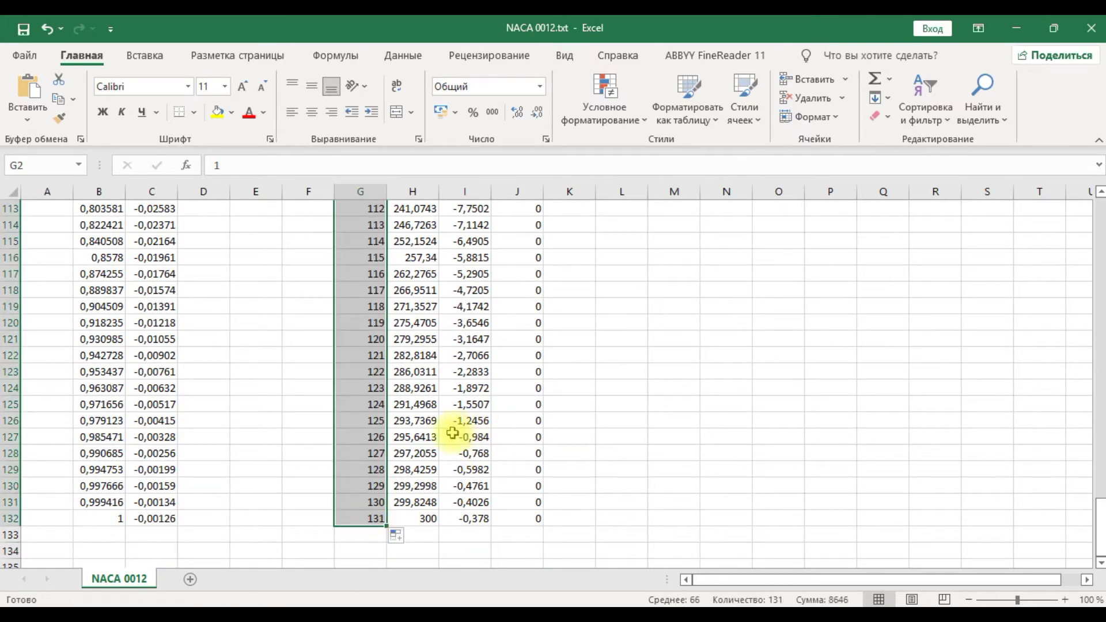
scroll(455, 427, up, 20)
scroll(454, 428, up, 8)
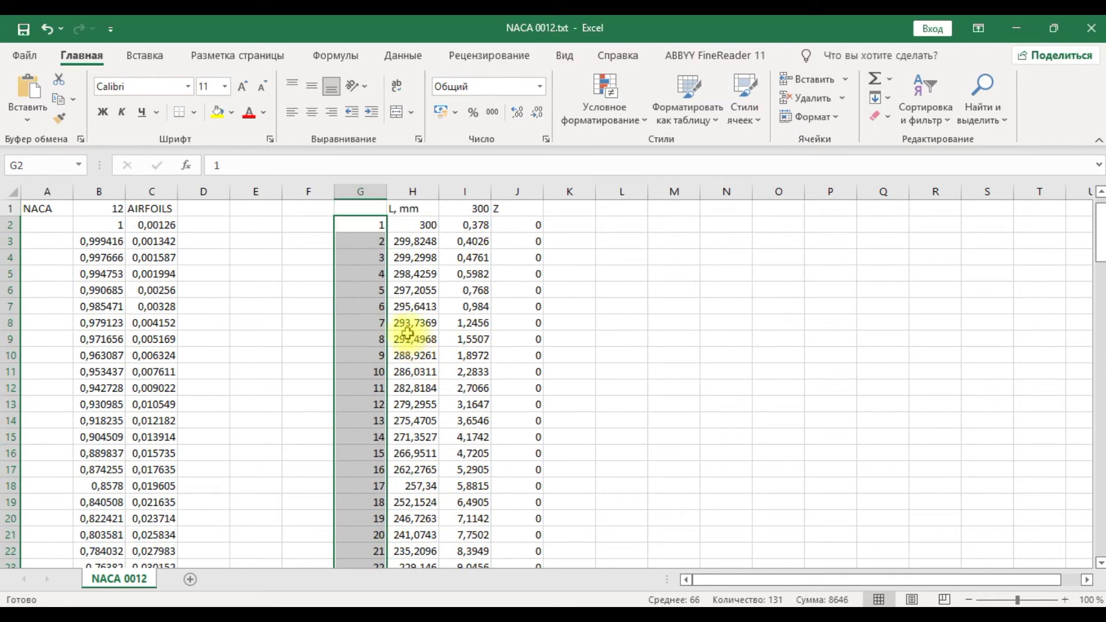
Fill column F with 1 in every row from 2 down to 132
click(317, 229)
text(1)
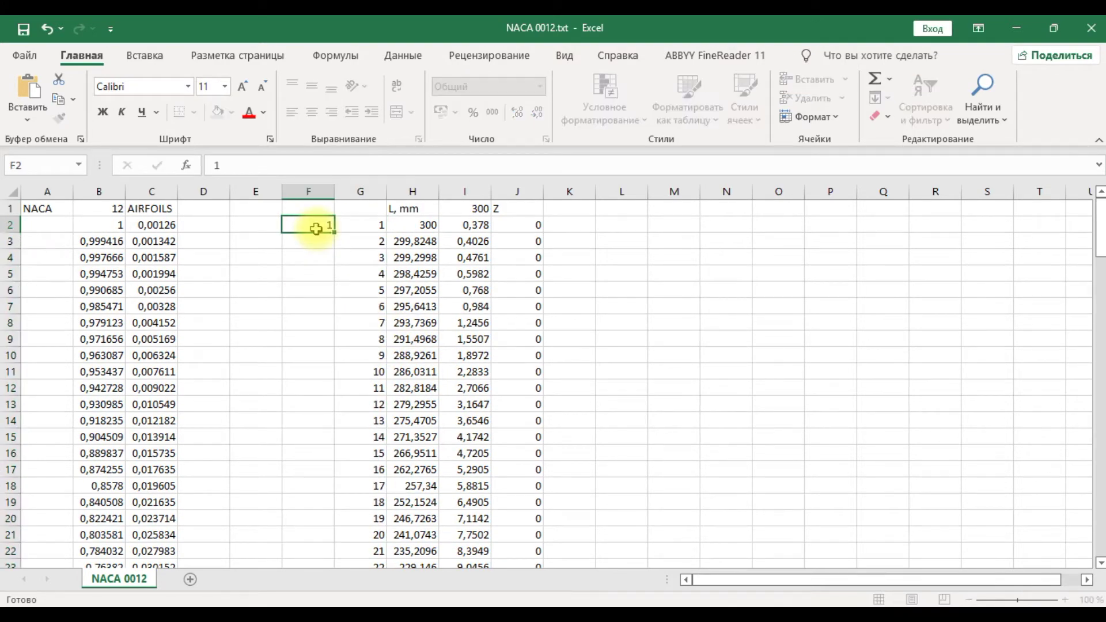
key(Return)
text(1)
key(Return)
drag(316, 228, 328, 530)
click(643, 458)
Select the F2:J132 point table block
scroll(457, 295, up, 20)
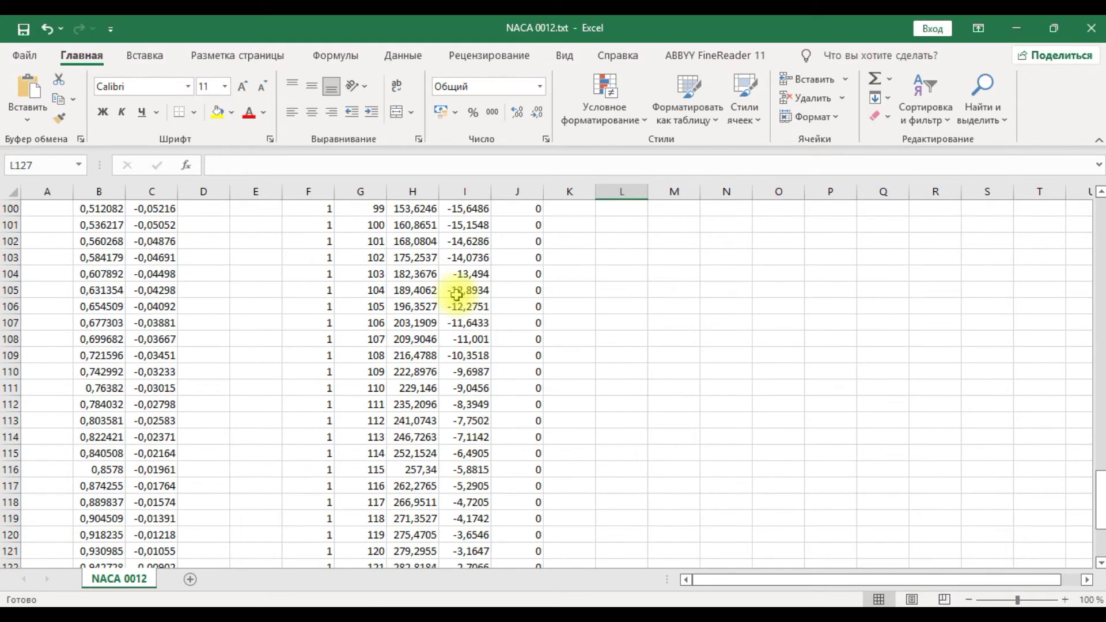
scroll(457, 295, up, 11)
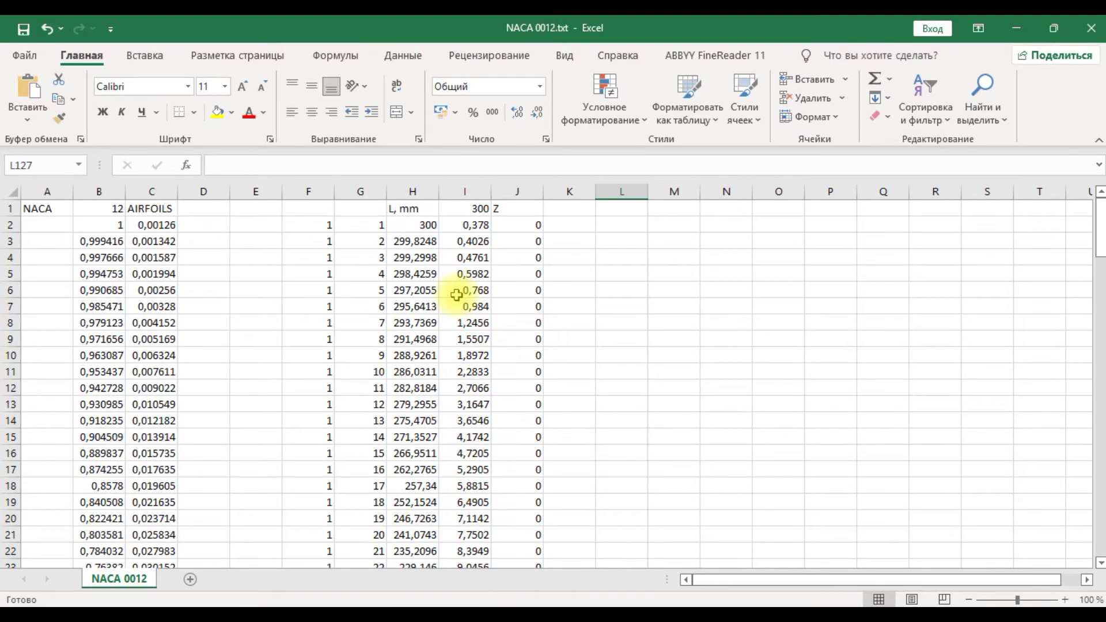
drag(306, 226, 519, 535)
Copy the F2:J132 table into Notepad and save it as NACA 0012 to DM.txt
key(ctrl+c)
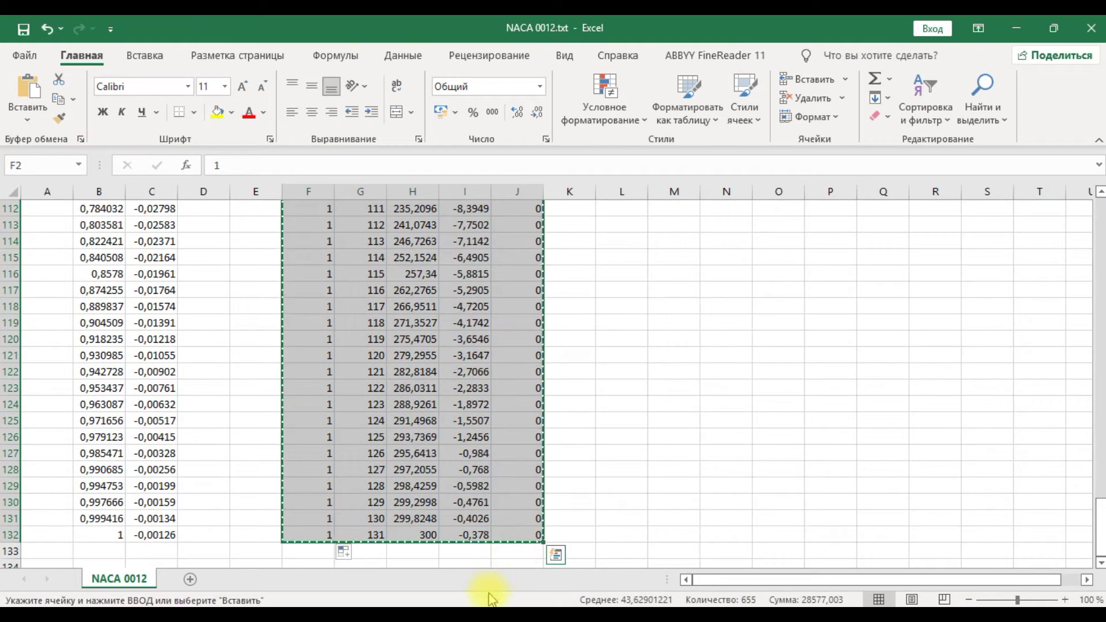
click(490, 620)
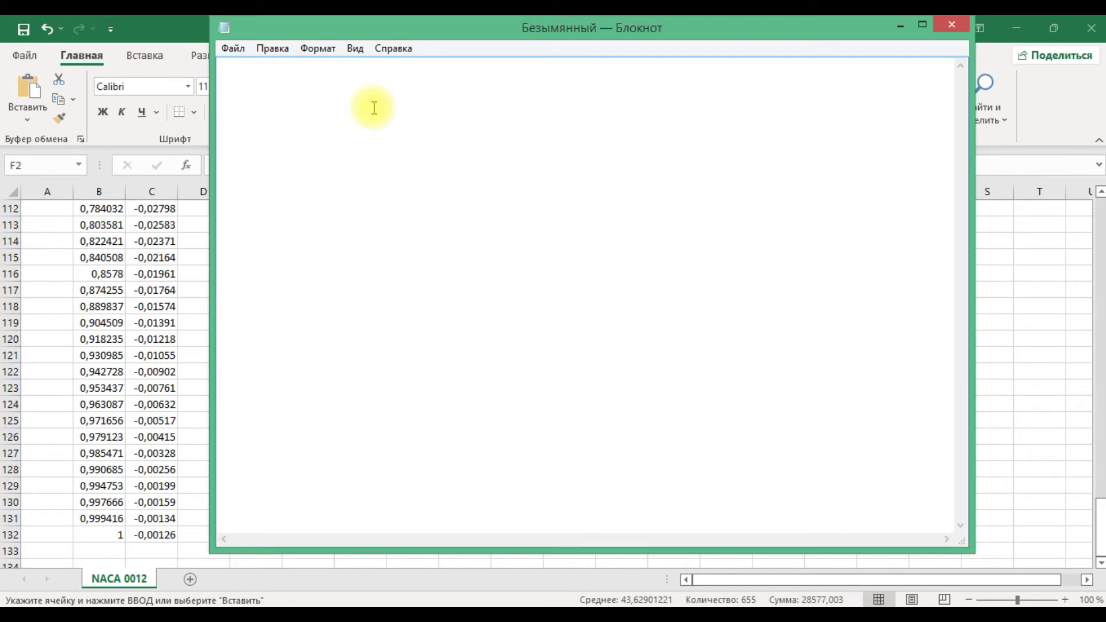
key(ctrl+v)
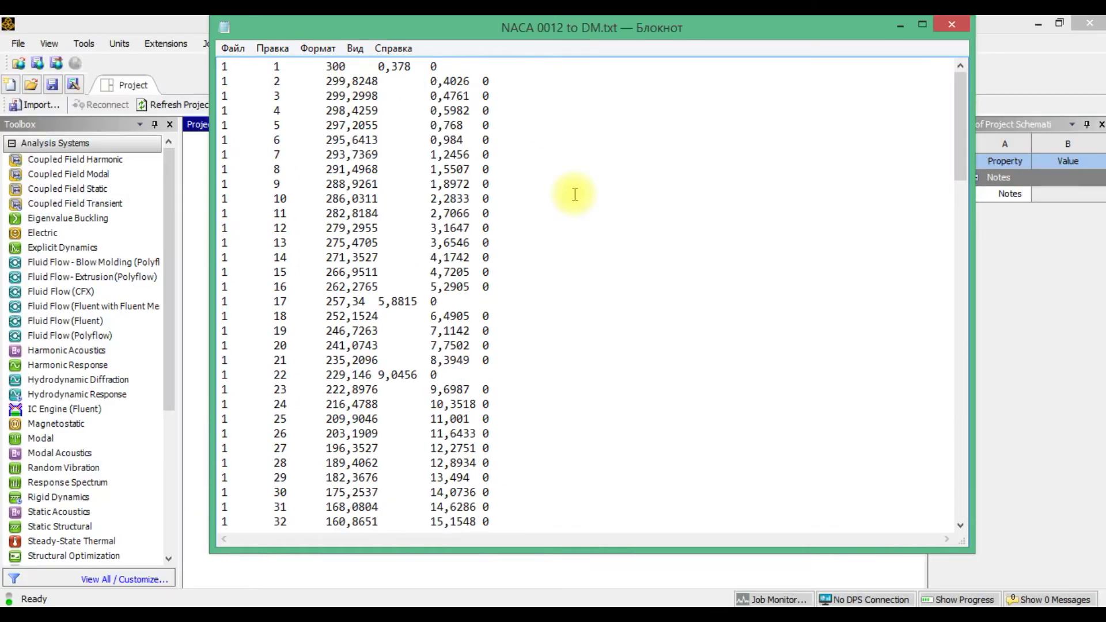
key(ctrl+h)
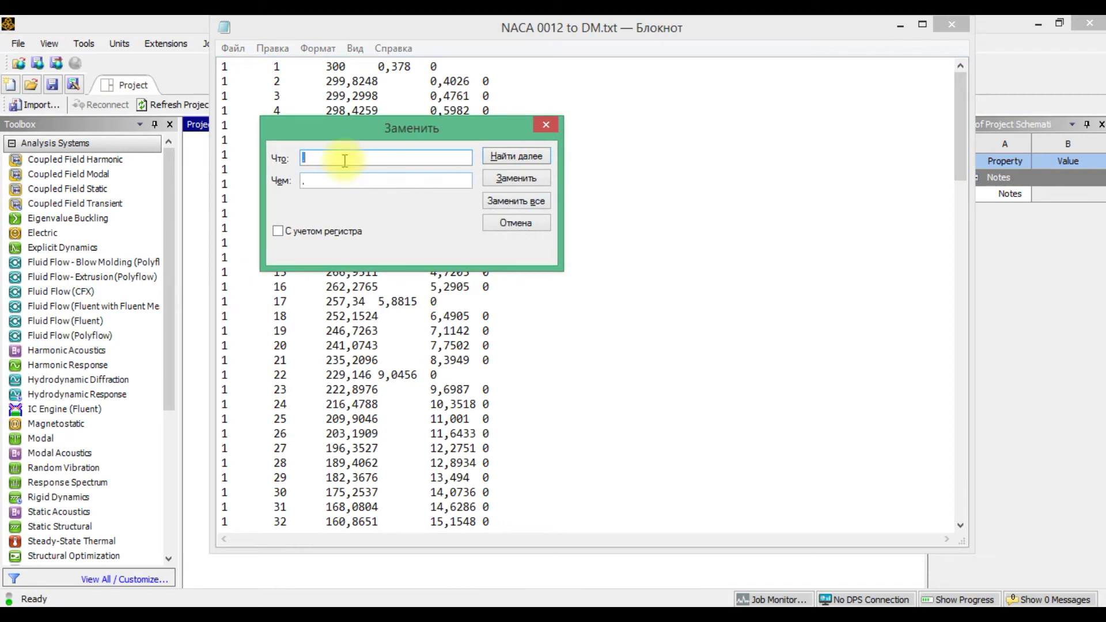
Replace every ',' with '.' in NACA 0012 to DM.txt and save the file
text(,)
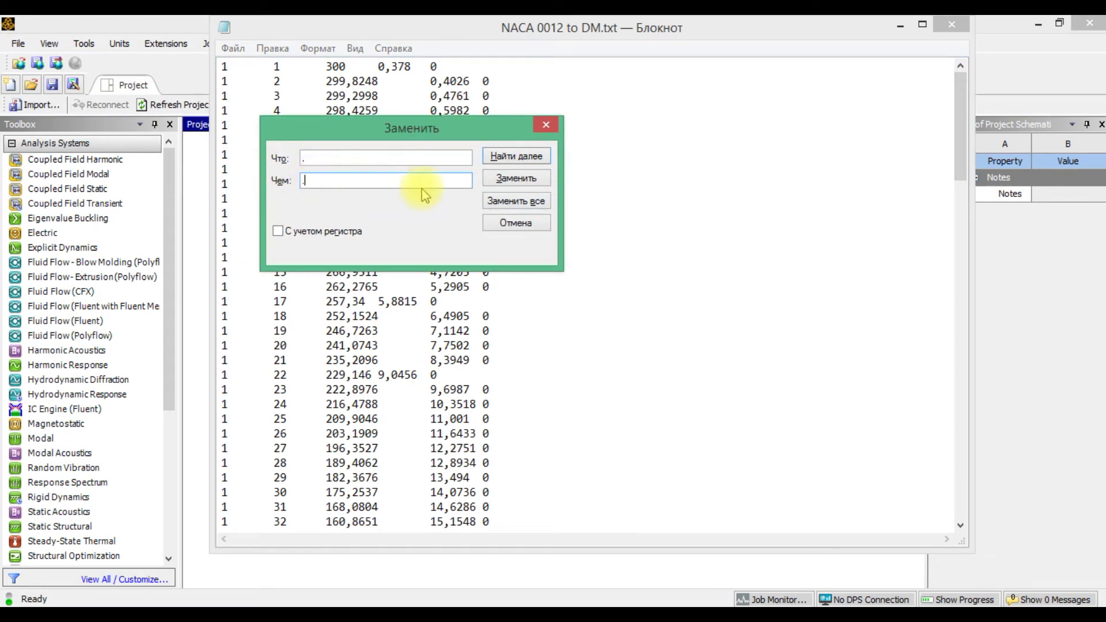
click(530, 205)
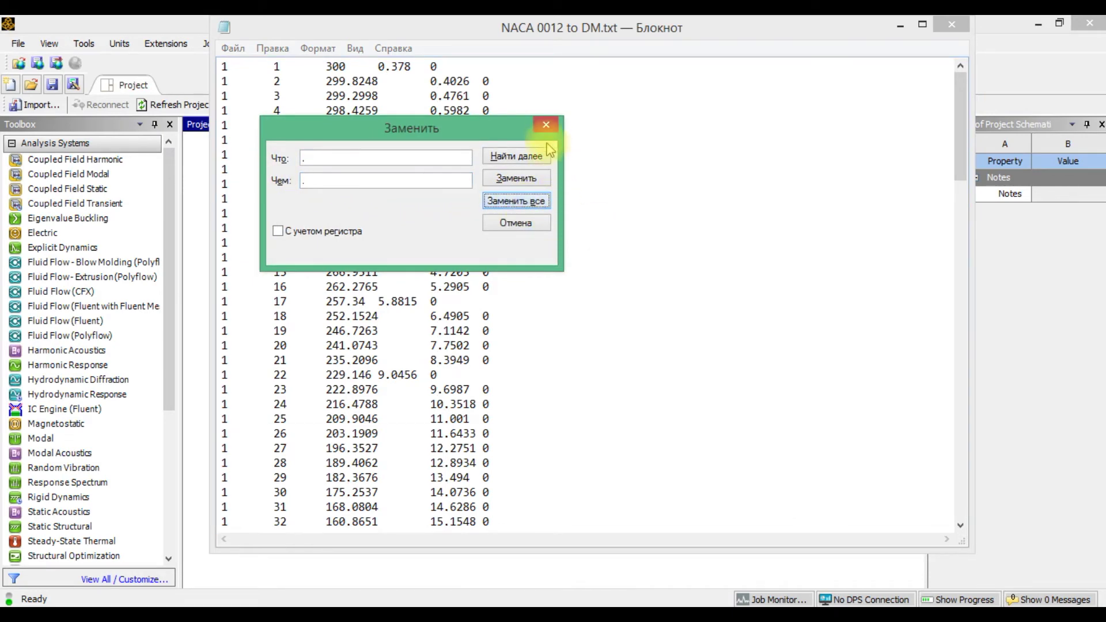
click(545, 125)
click(674, 219)
click(233, 49)
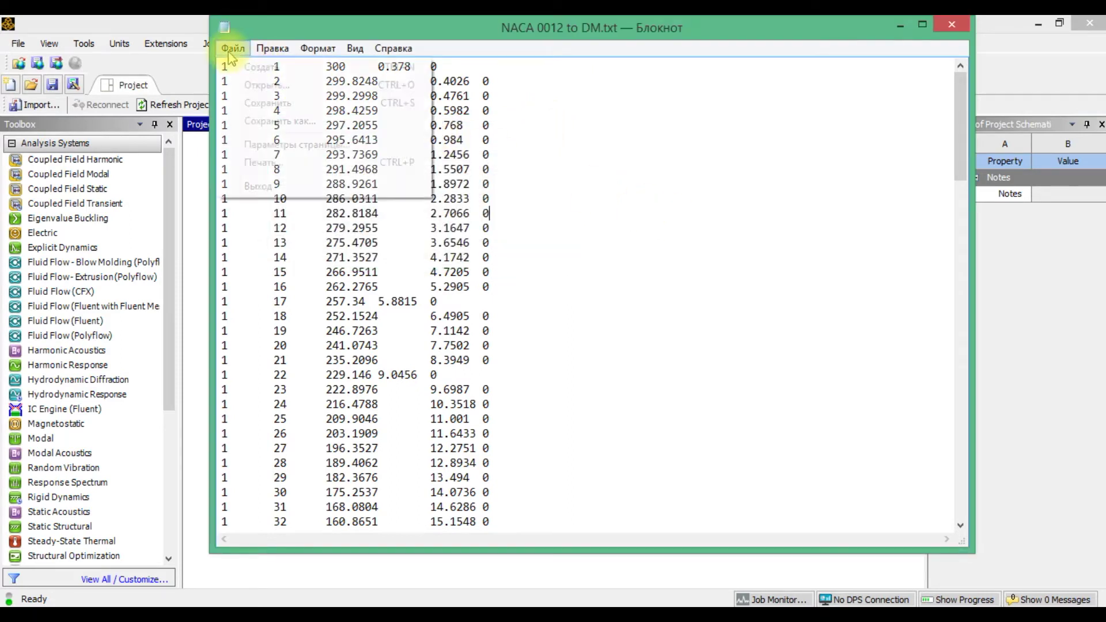
click(279, 104)
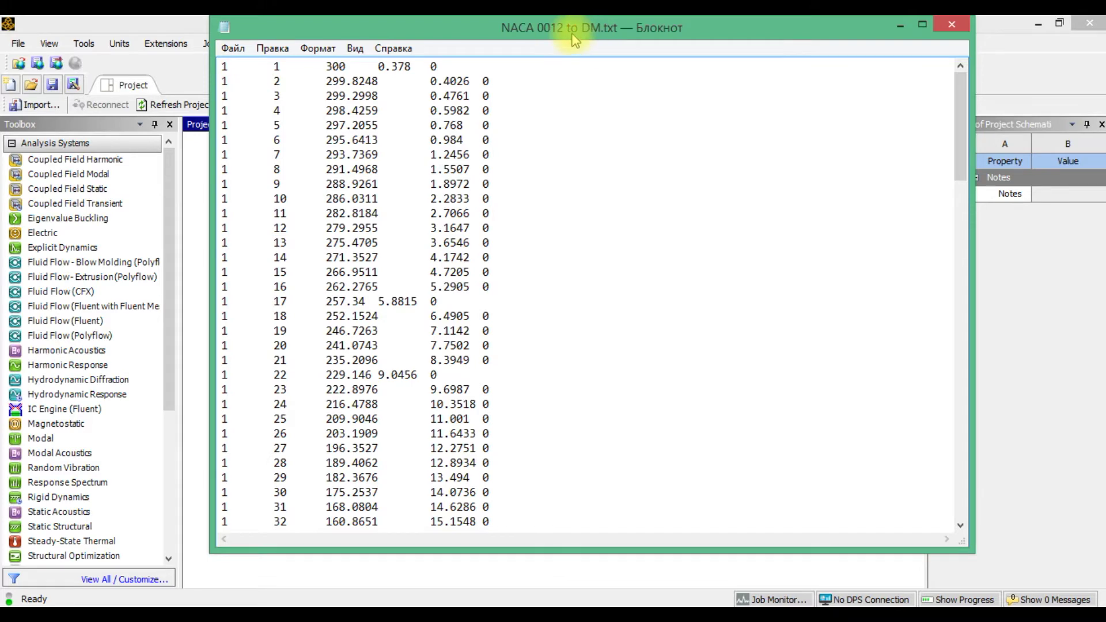
Close Notepad and create a New DesignModeler Geometry from the Fluid Flow (CFX) Geometry cell
click(953, 25)
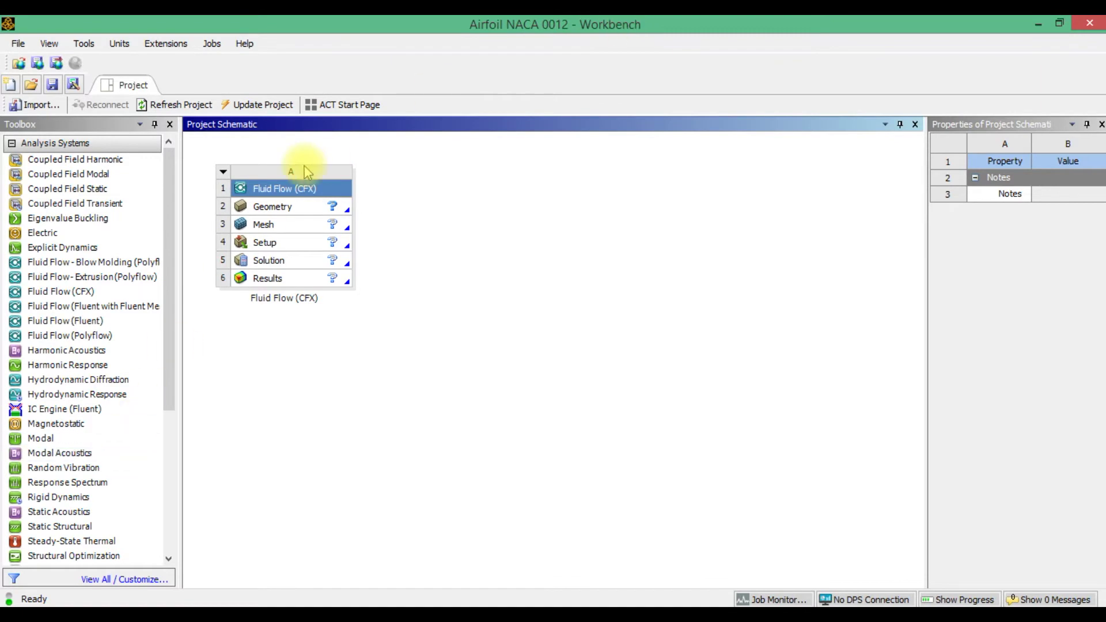
click(312, 215)
right_click(315, 218)
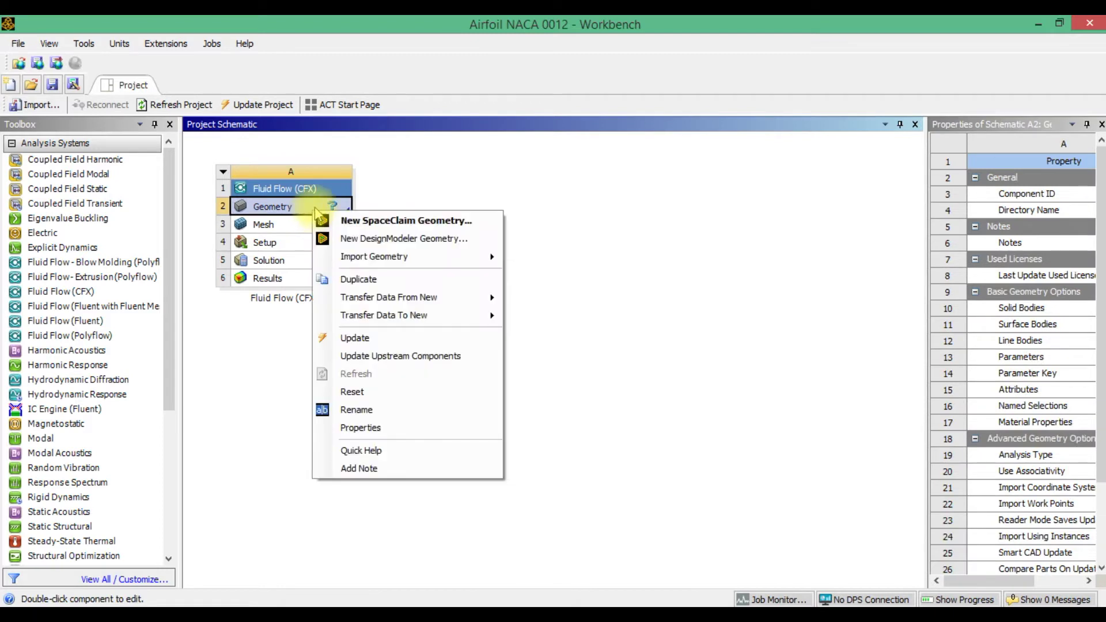
click(385, 238)
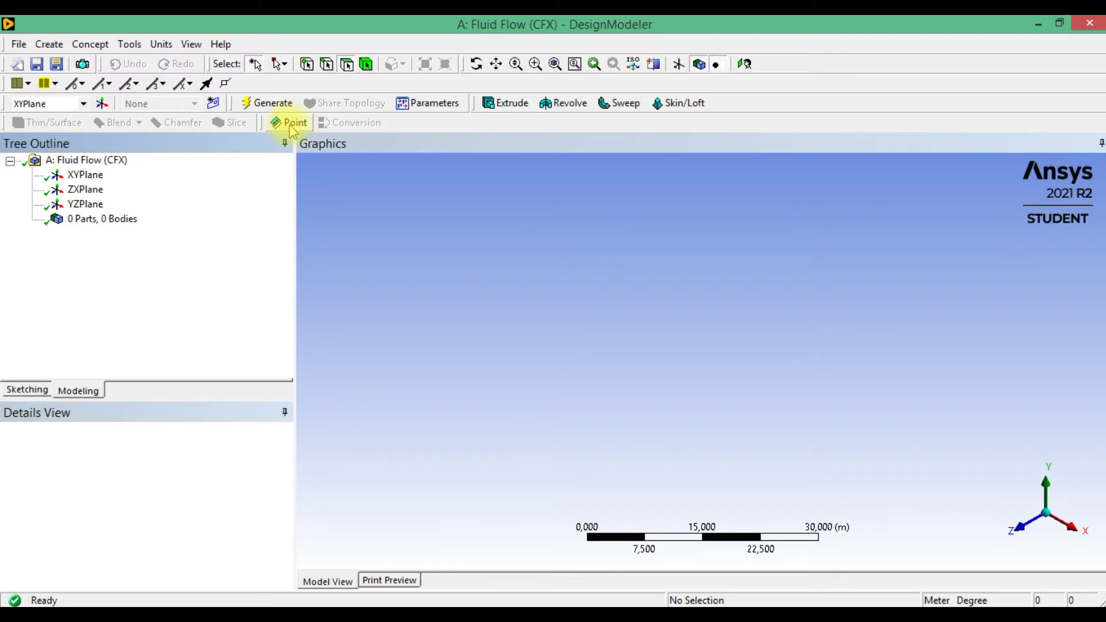
Delete Point1, switch the model units to Millimeter and create a new Point2 feature
scroll(507, 309, down, 1)
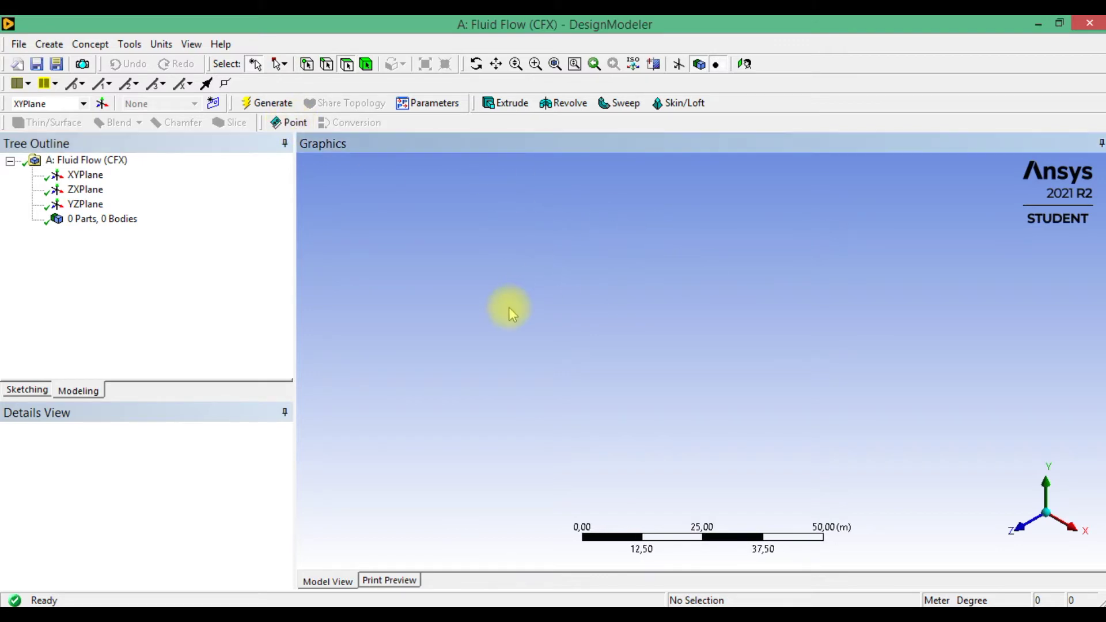
click(288, 122)
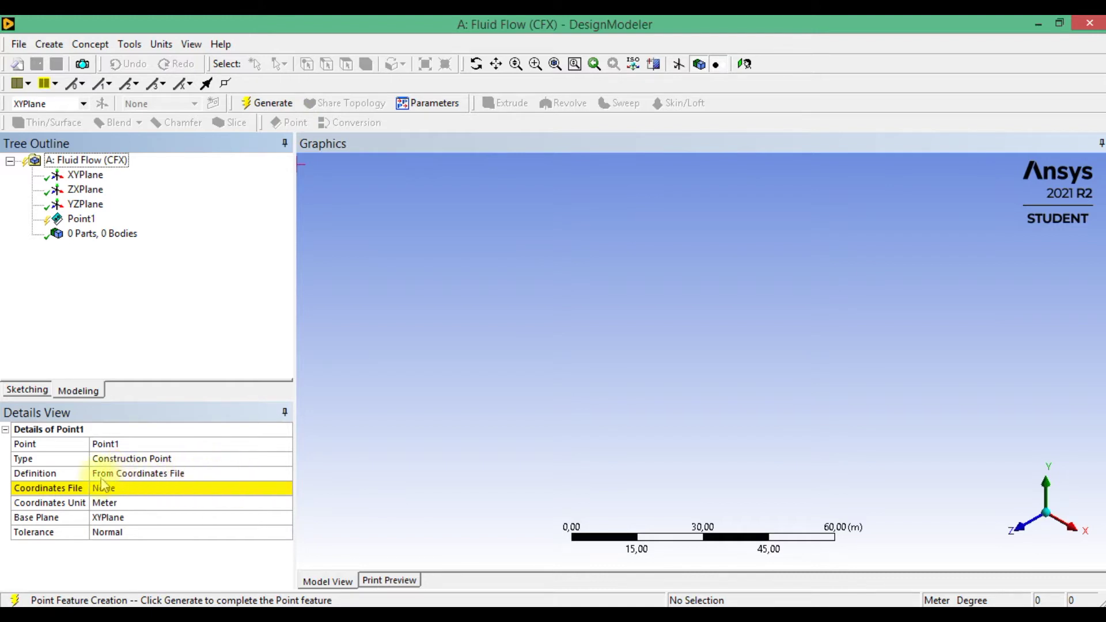
click(161, 44)
click(98, 230)
click(87, 222)
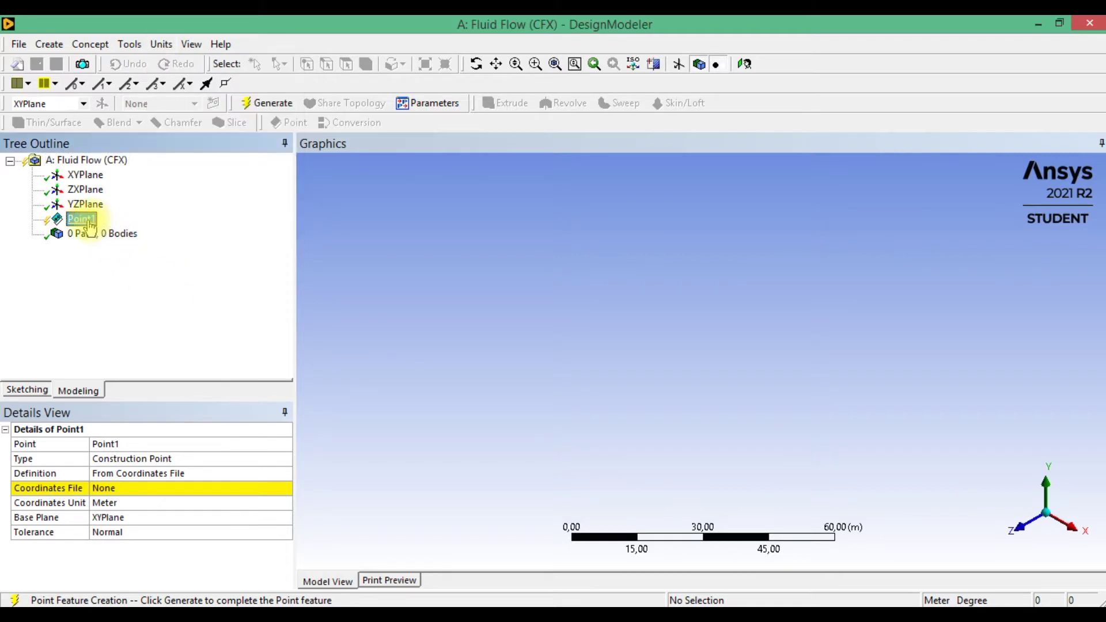
key(Delete)
key(Return)
click(162, 44)
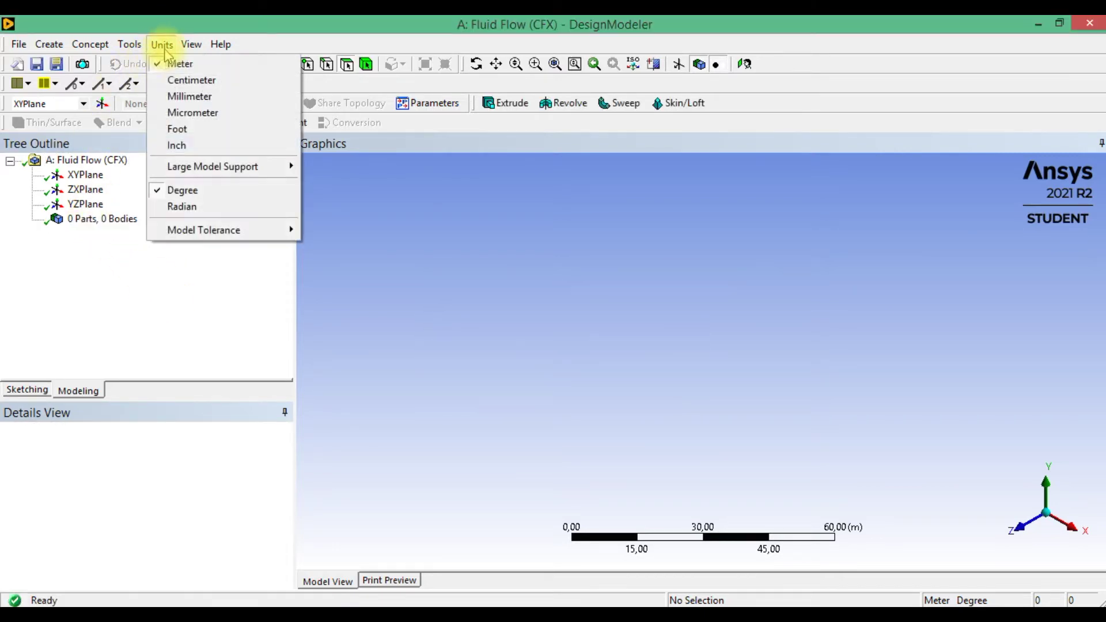
click(212, 107)
click(292, 122)
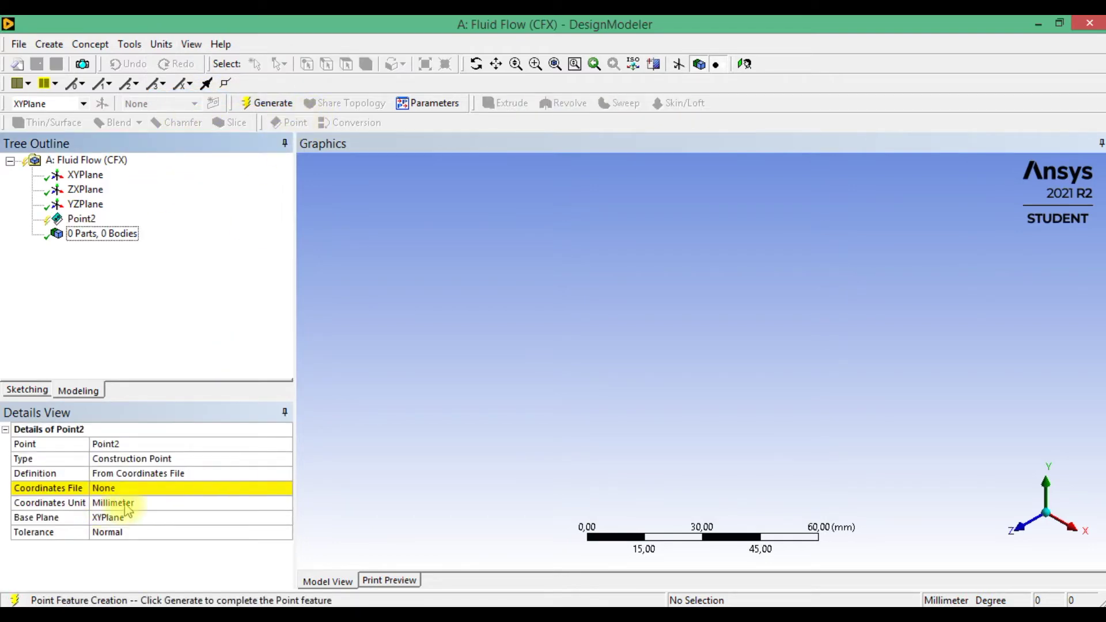
Choose NACA 0012 to DM.txt as Point2's coordinates file
click(284, 493)
click(286, 490)
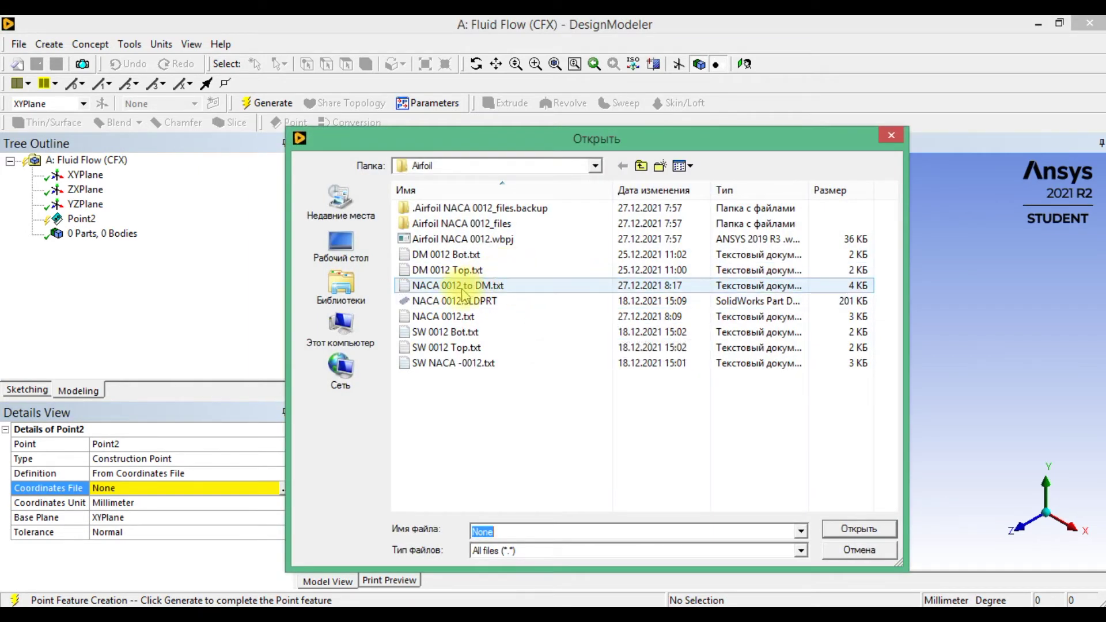
click(434, 285)
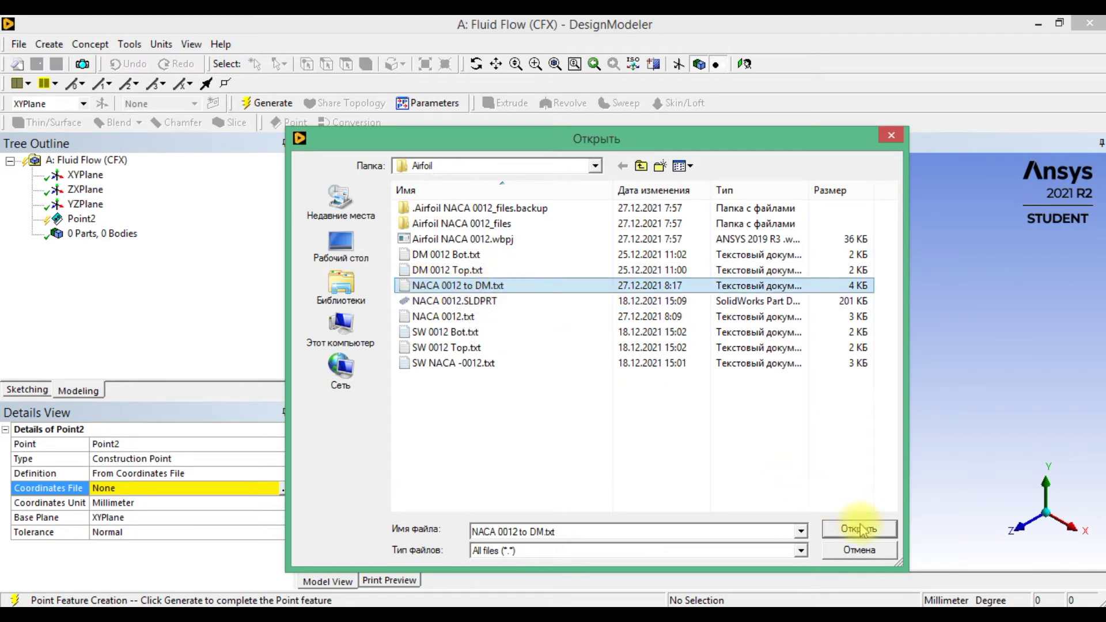
click(859, 530)
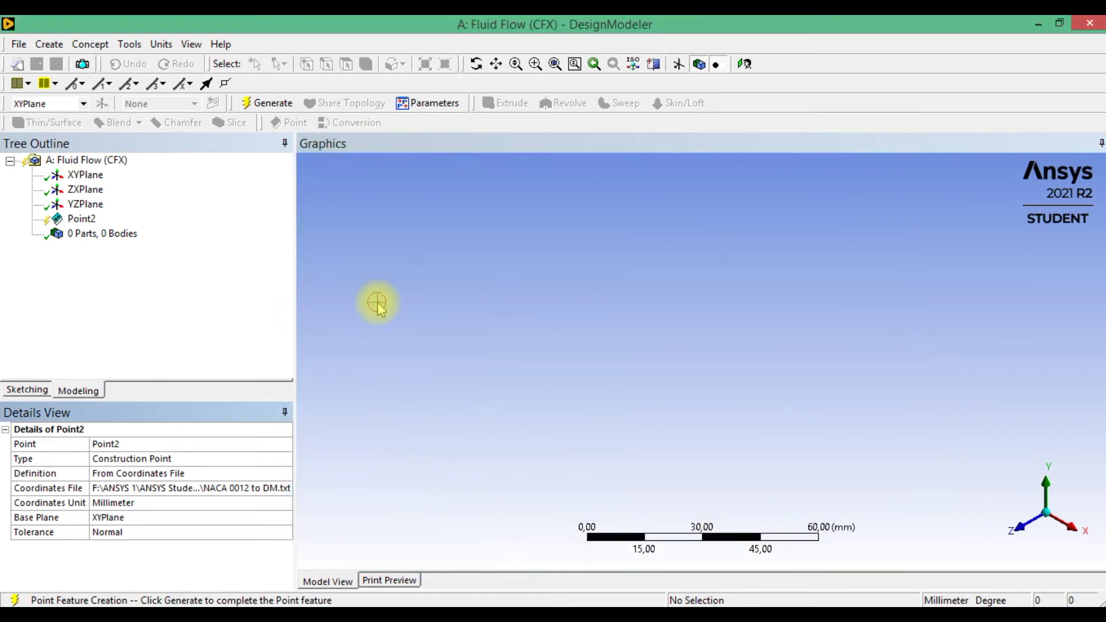
Generate Point2 and rotate the view to inspect the 131 airfoil points
click(257, 107)
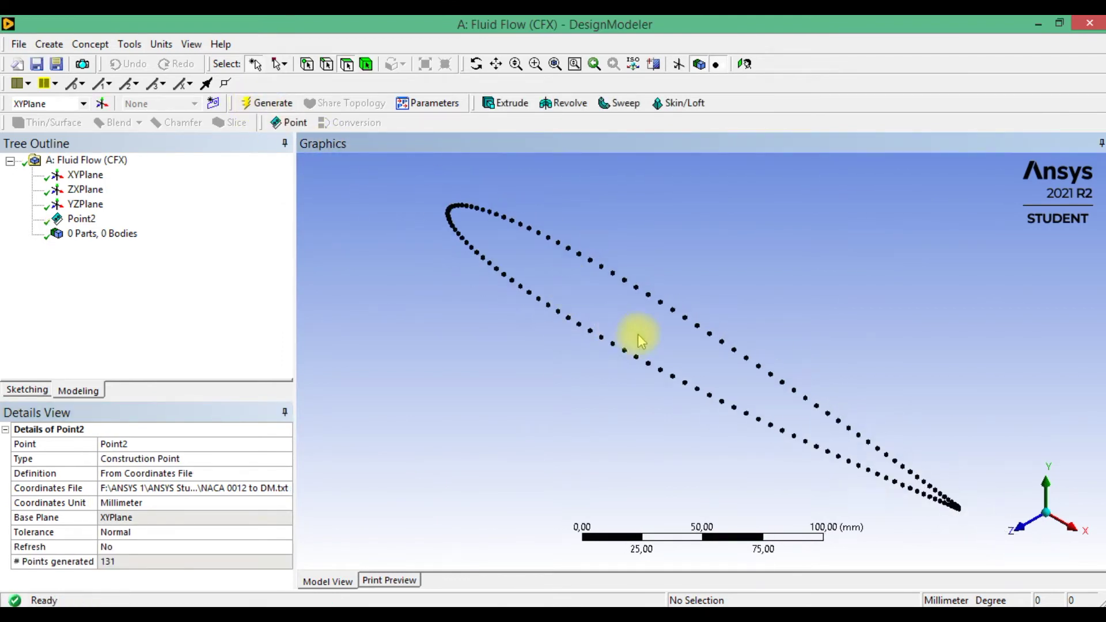
middle_drag(638, 333, 753, 300)
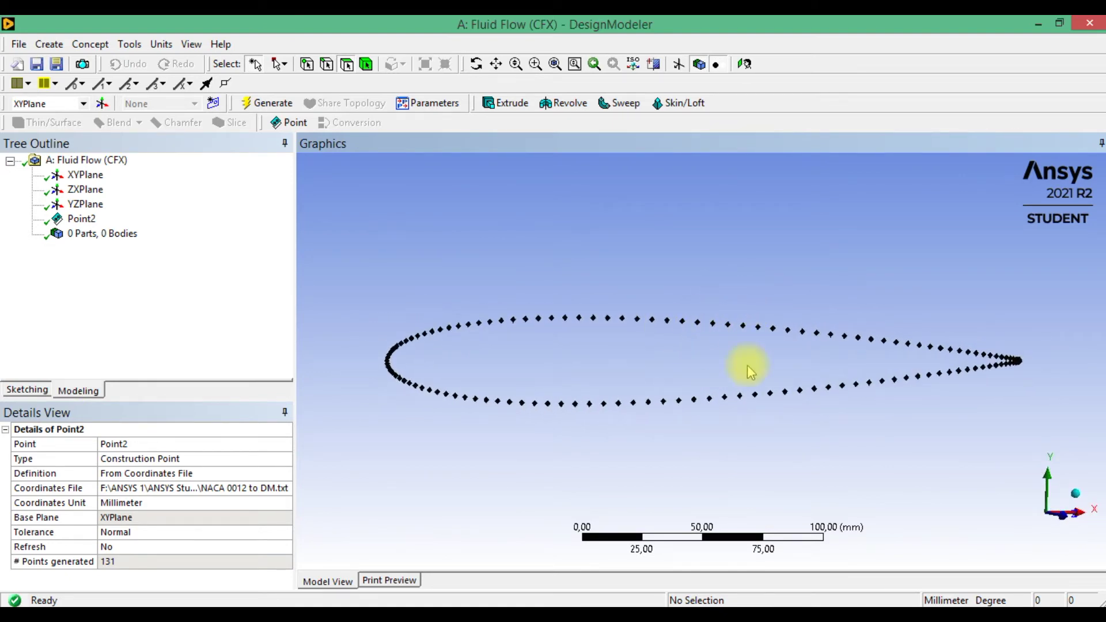
scroll(735, 355, down, 1)
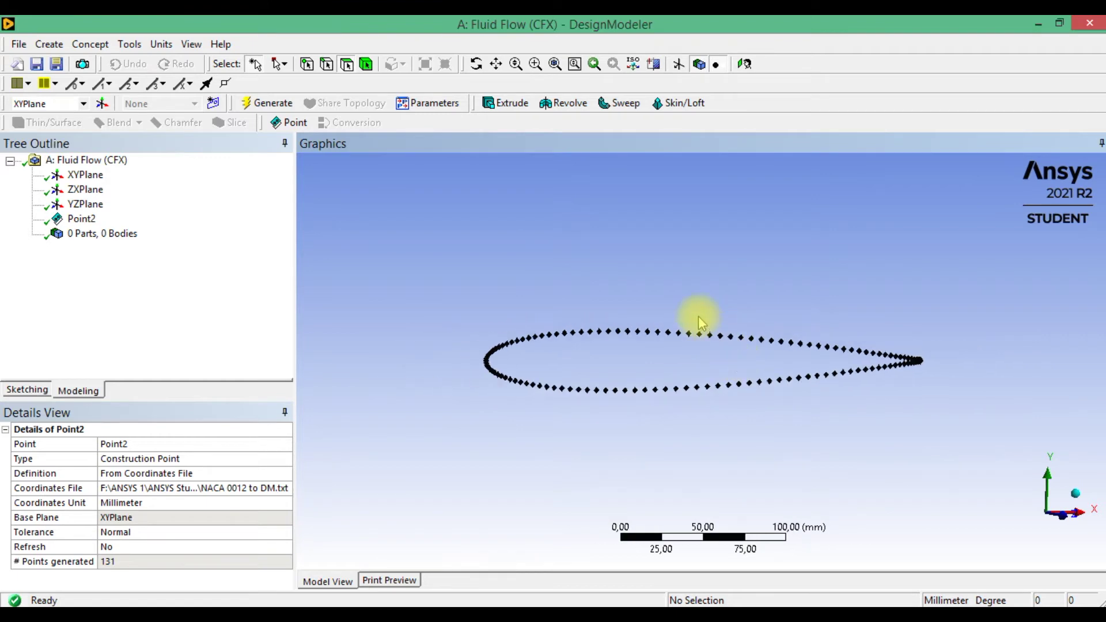
middle_drag(701, 316, 764, 344)
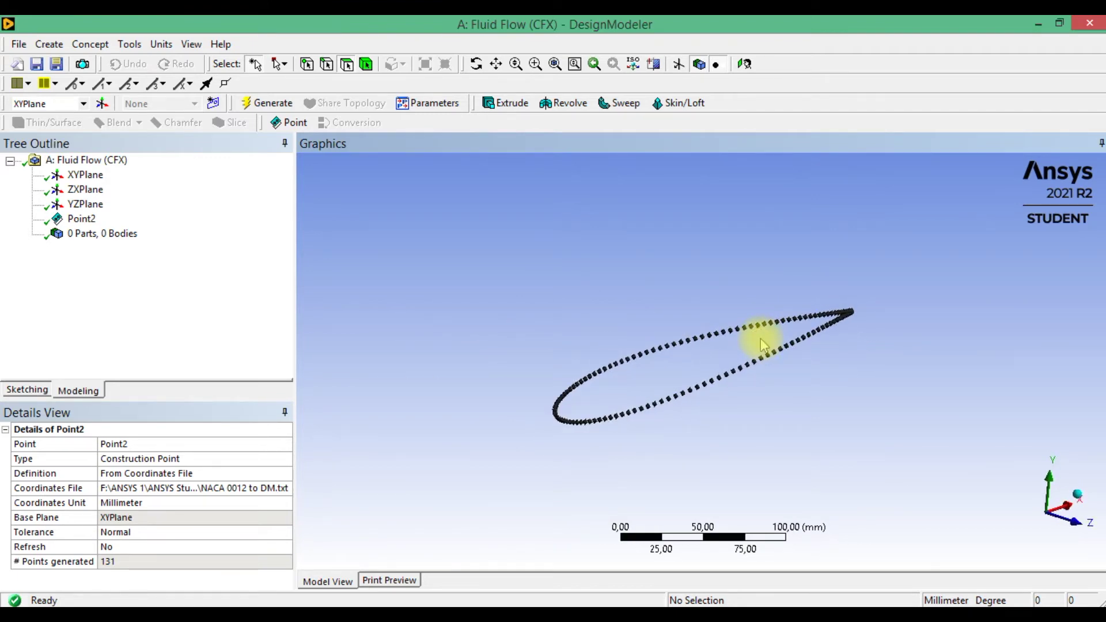
middle_drag(760, 344, 929, 381)
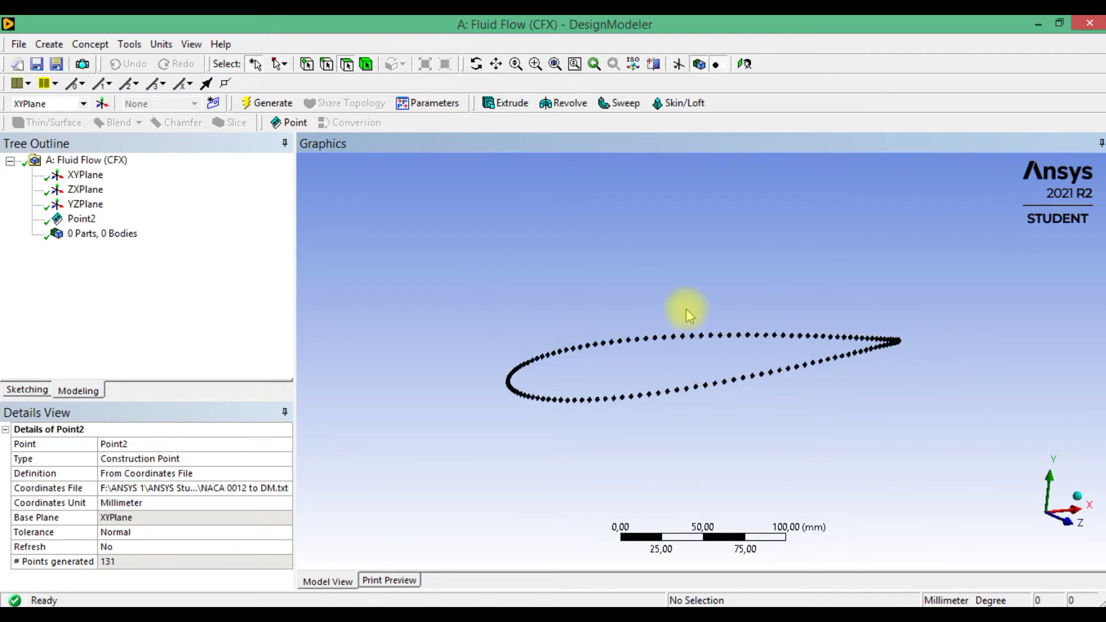
Start a Concept Lines From Points feature and zoom into the airfoil's trailing edge
click(104, 50)
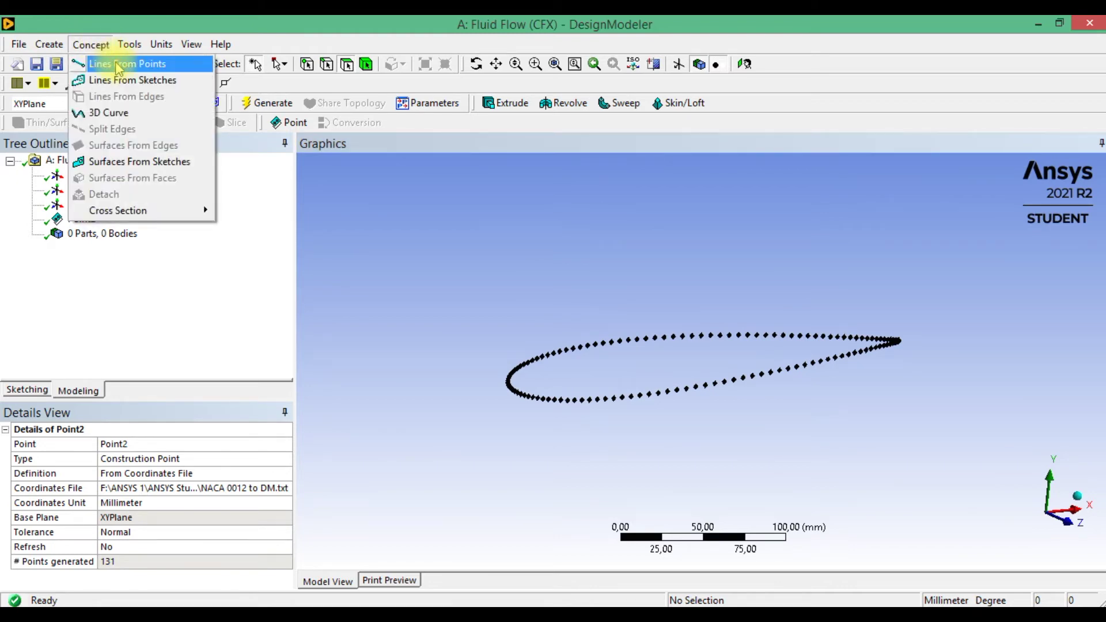
click(111, 64)
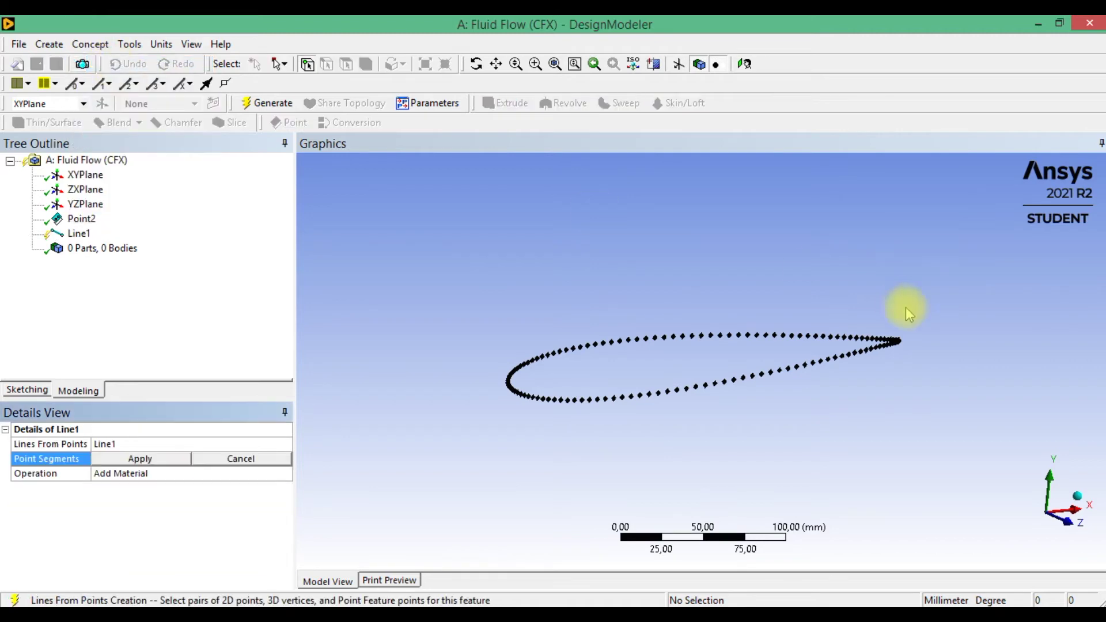
scroll(893, 357, up, 3)
right_drag(556, 279, 679, 406)
right_drag(663, 324, 795, 470)
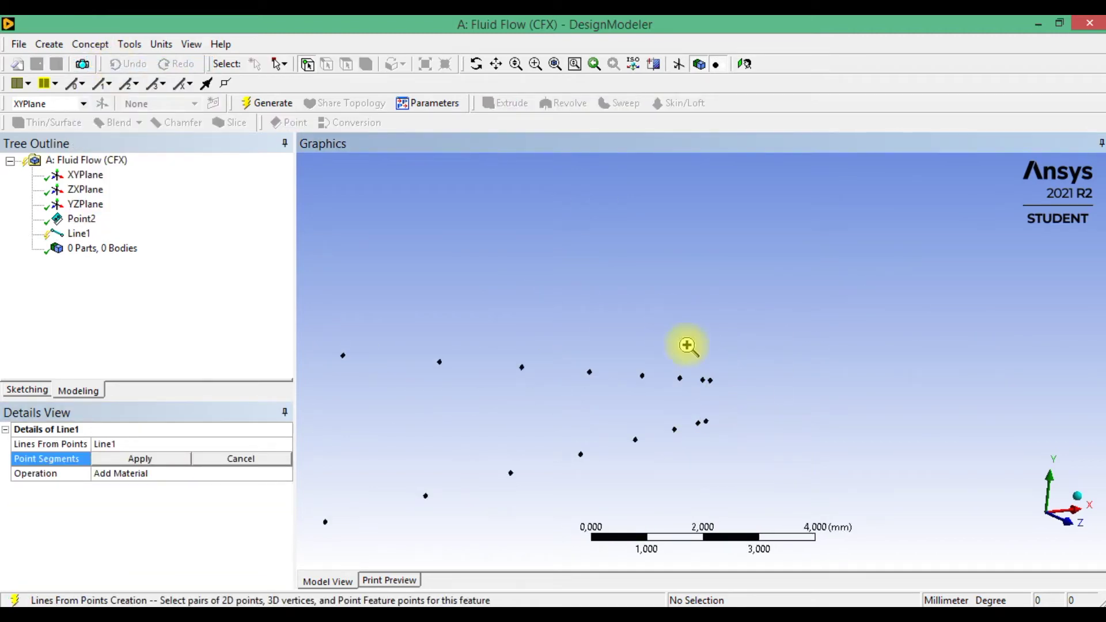
right_drag(687, 345, 788, 470)
Join the upper and lower trailing-edge points and generate Line1
click(648, 315)
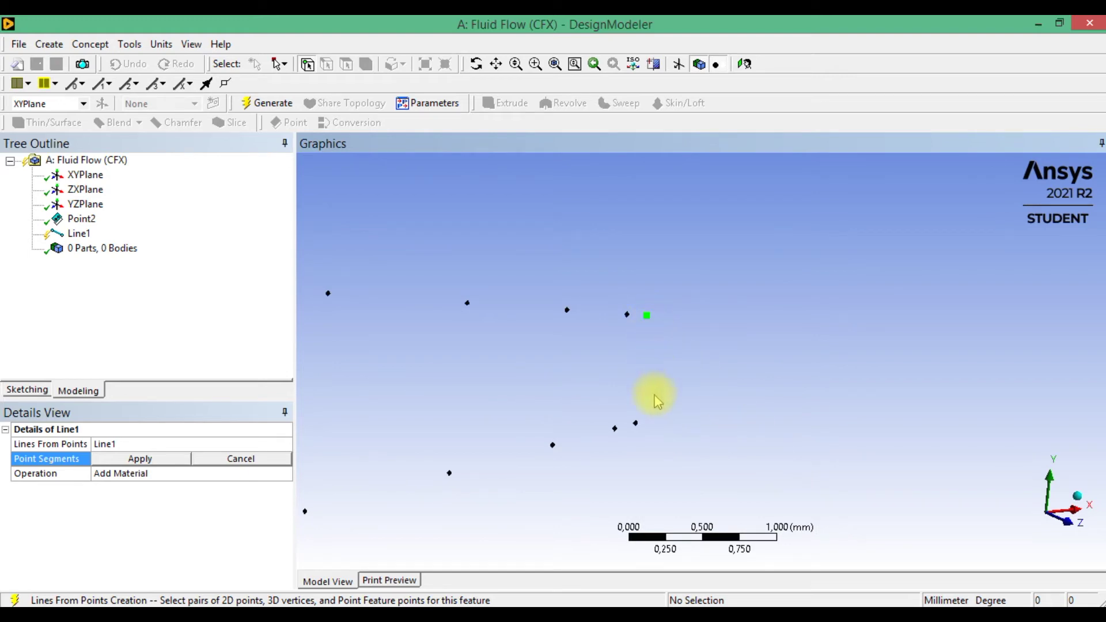
click(636, 424)
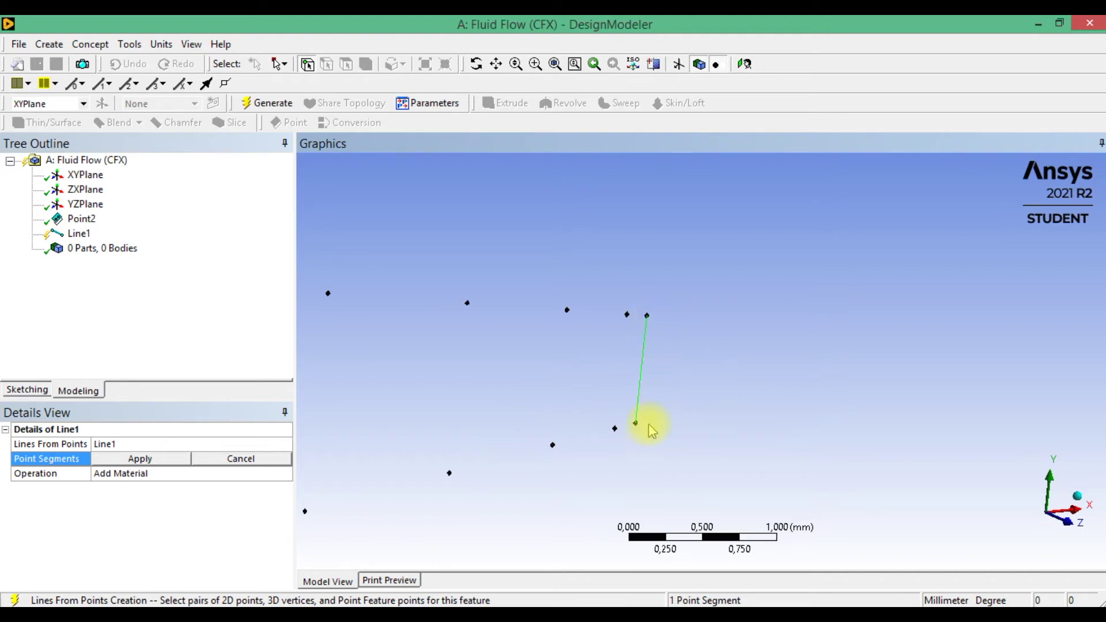
click(180, 460)
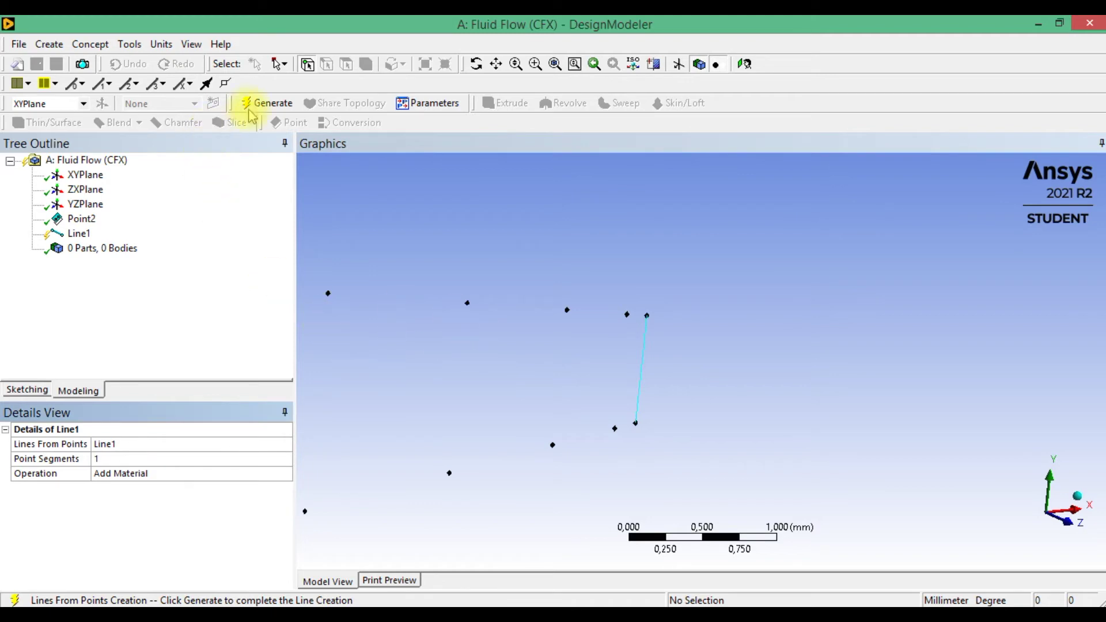
click(267, 103)
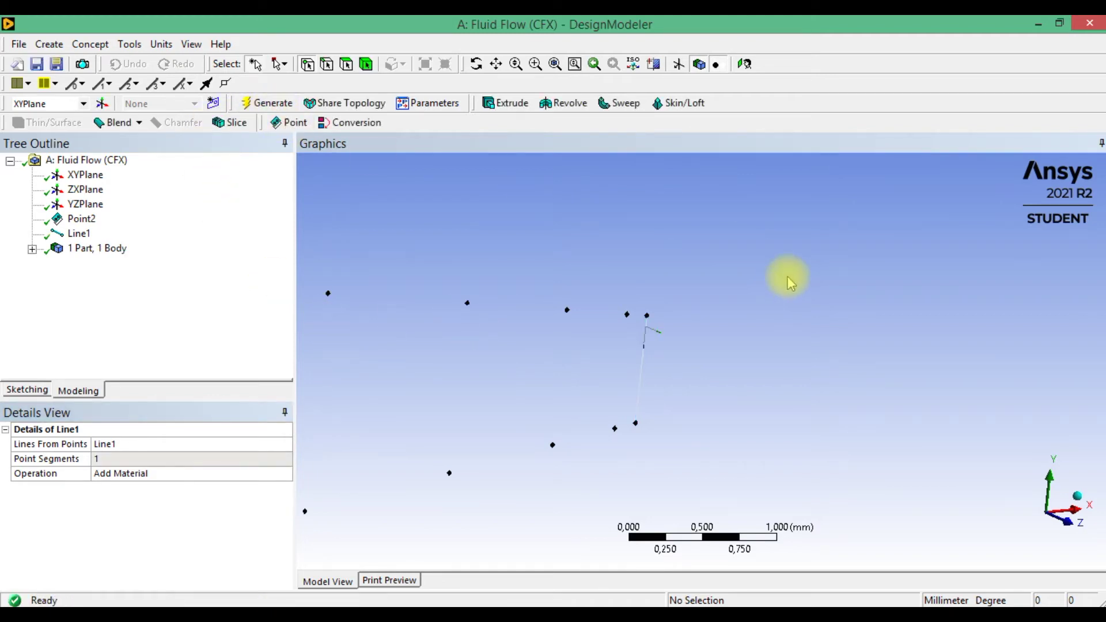
scroll(787, 277, down, 5)
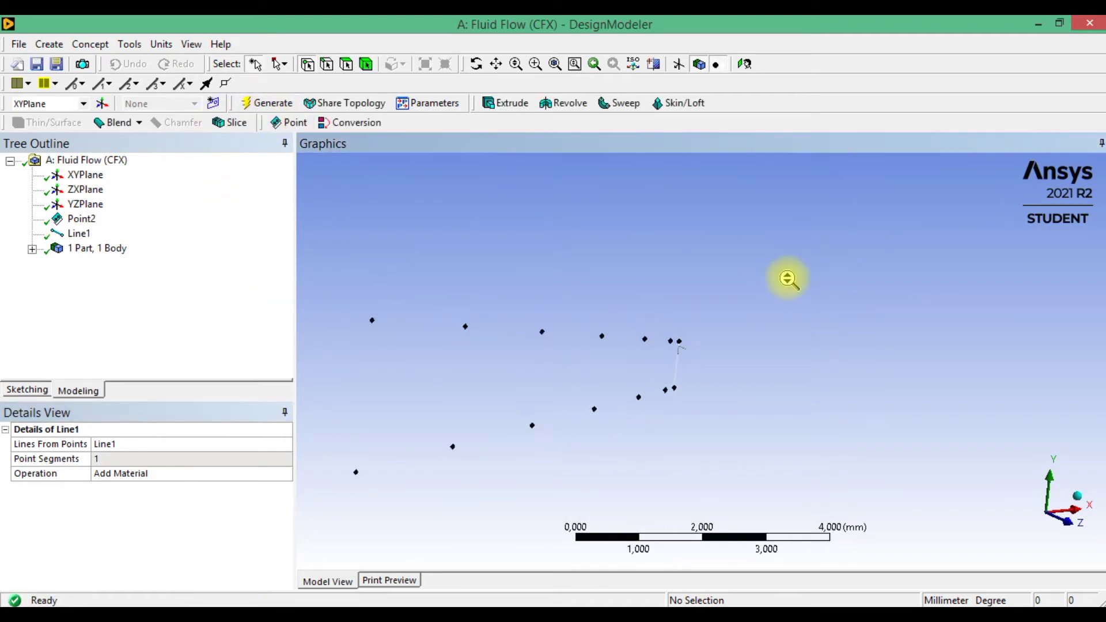
click(91, 45)
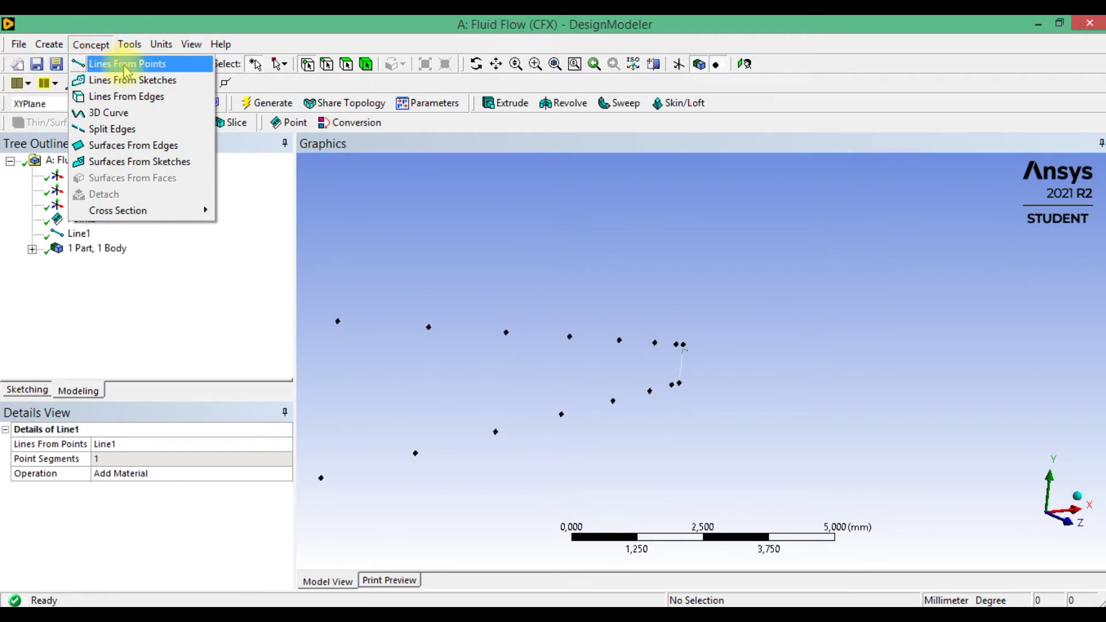
Start a 3D Curve and pick the upper-surface airfoil points from the trailing edge forward
click(109, 114)
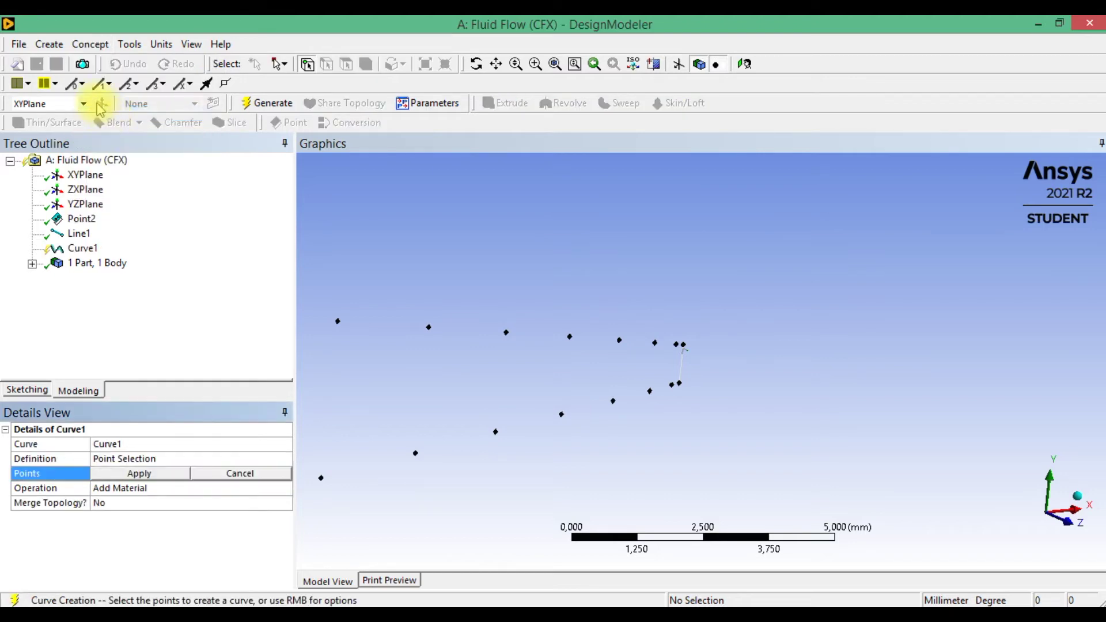
click(680, 345)
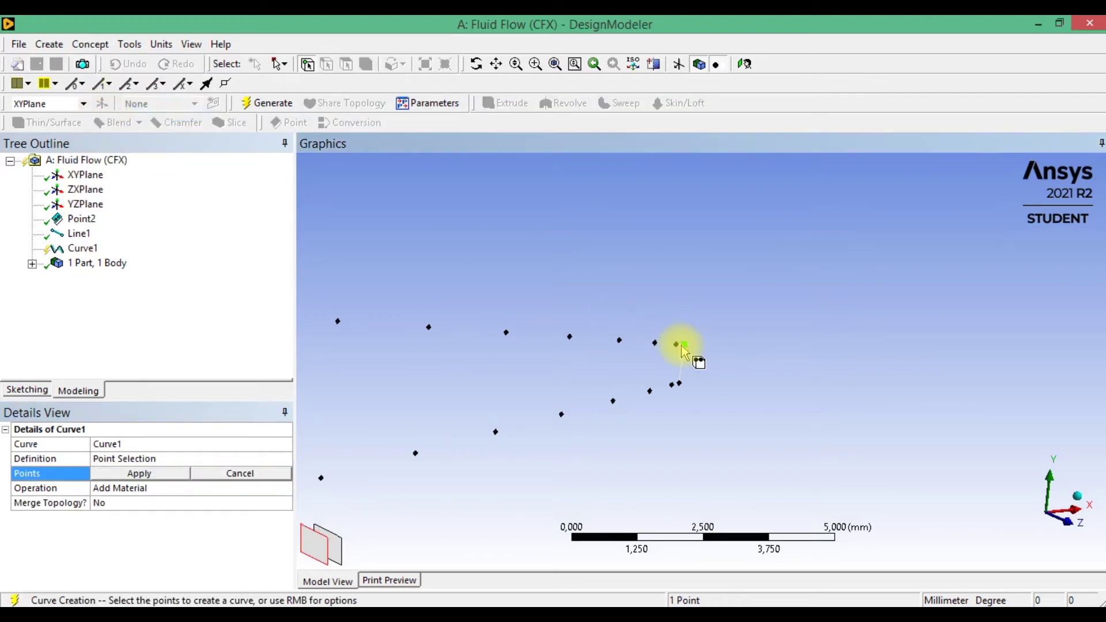
scroll(680, 350, up, 5)
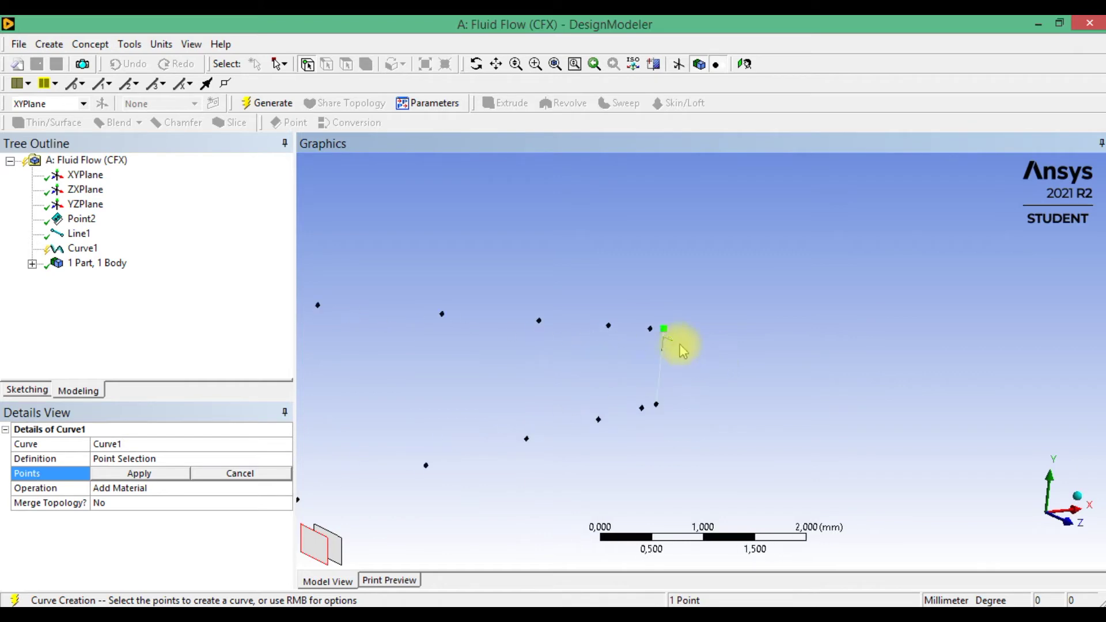
ctrl+click(650, 329)
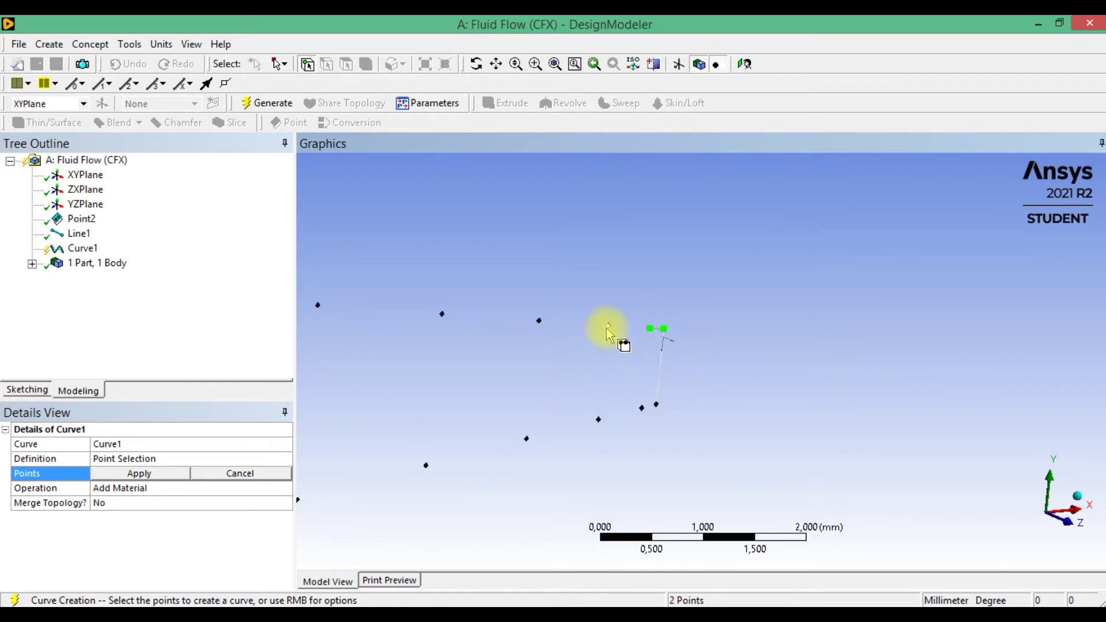
ctrl+click(608, 326)
ctrl+click(539, 321)
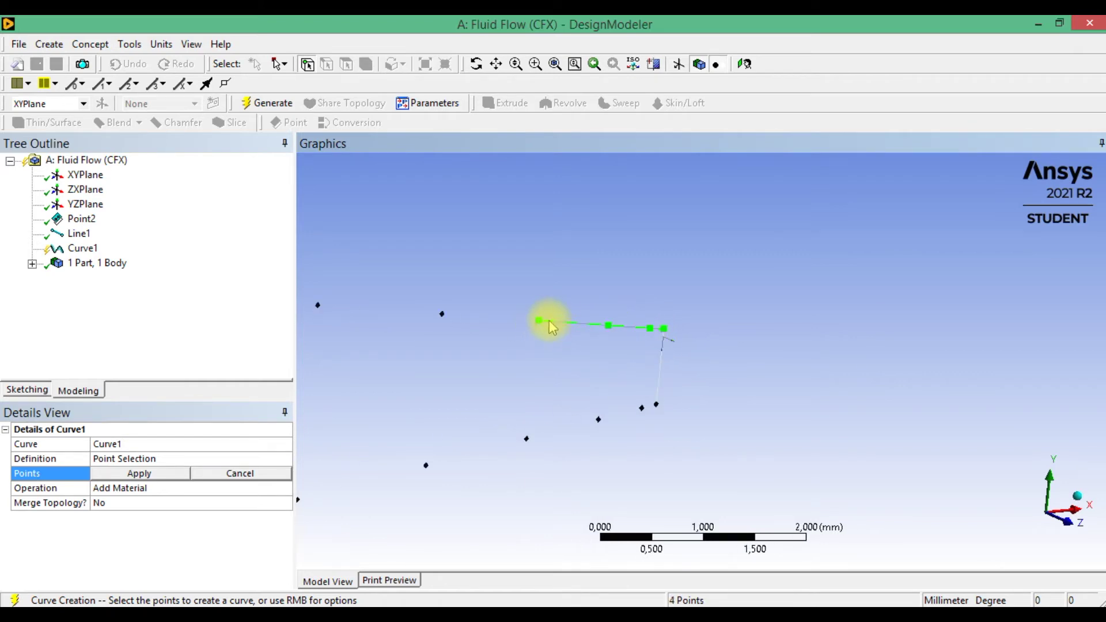
ctrl+click(442, 313)
scroll(759, 365, down, 2)
scroll(759, 365, down, 2)
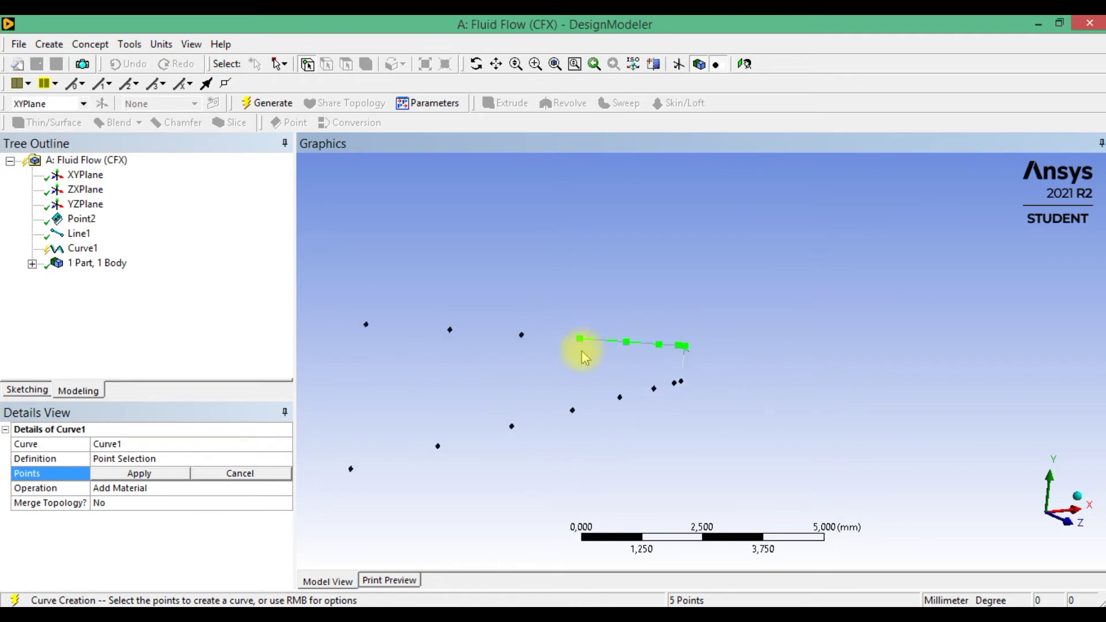
ctrl+click(521, 337)
ctrl+click(451, 329)
scroll(709, 372, down, 3)
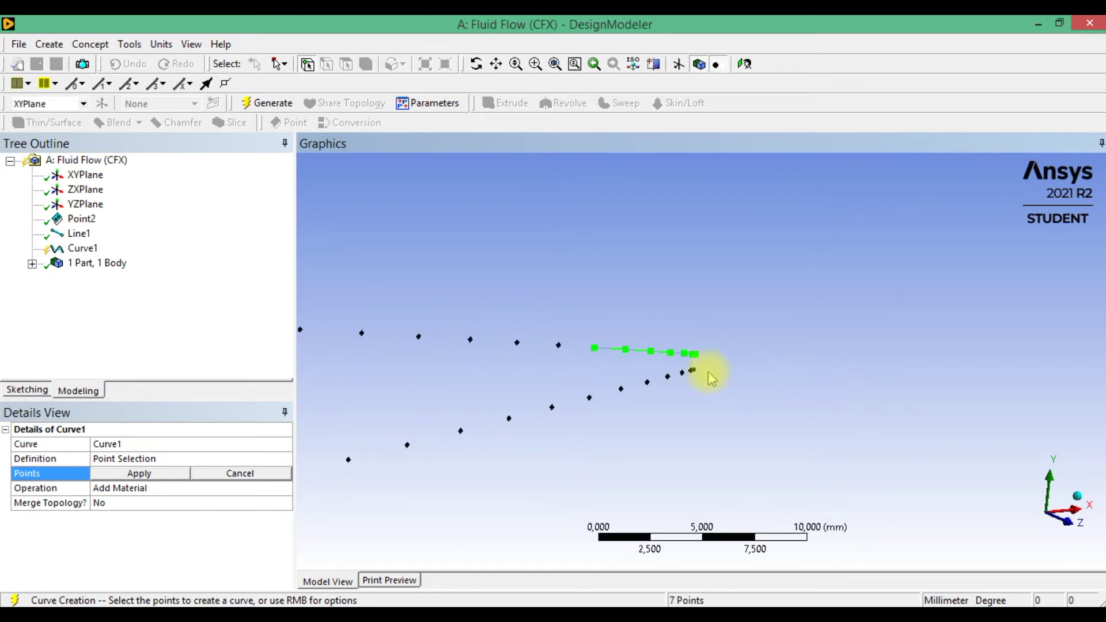
ctrl+click(568, 356)
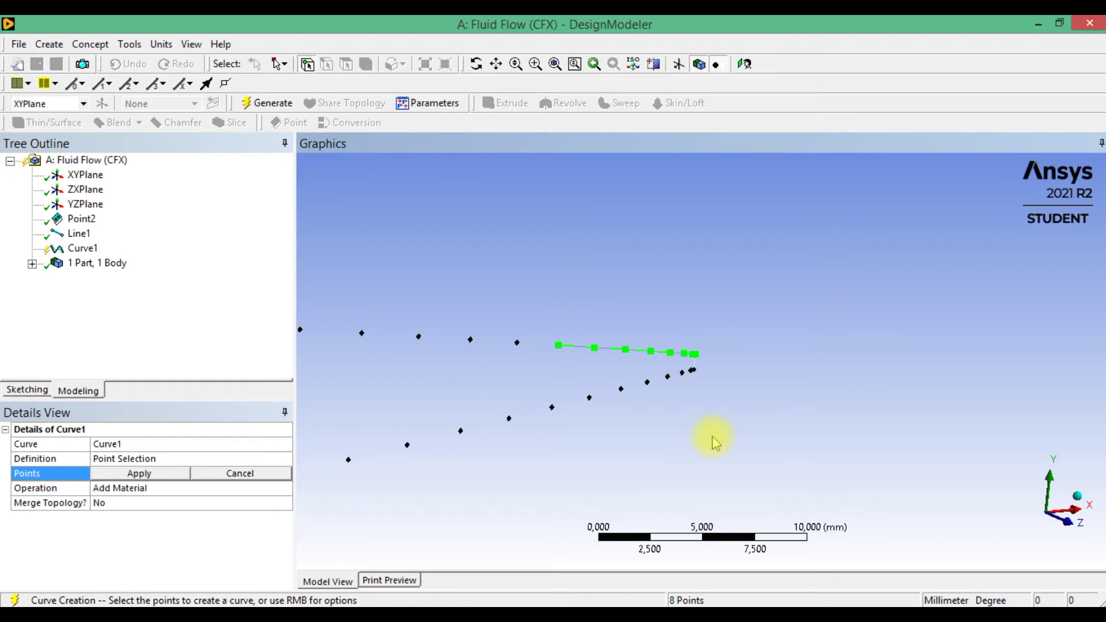
scroll(714, 442, down, 5)
click(496, 63)
drag(533, 164, 801, 196)
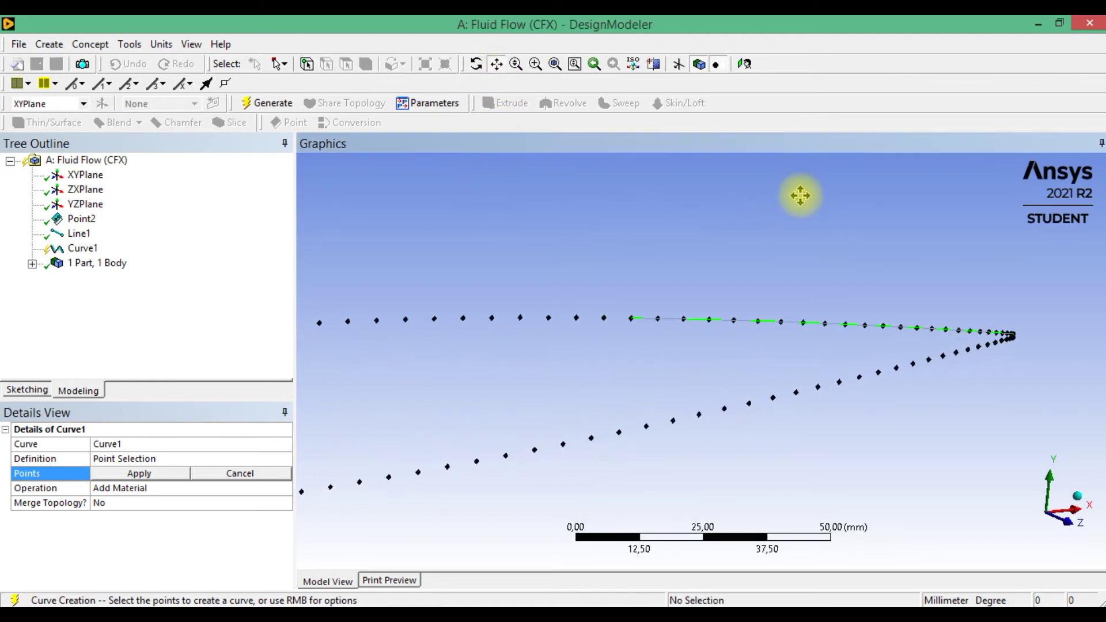
scroll(801, 196, down, 1)
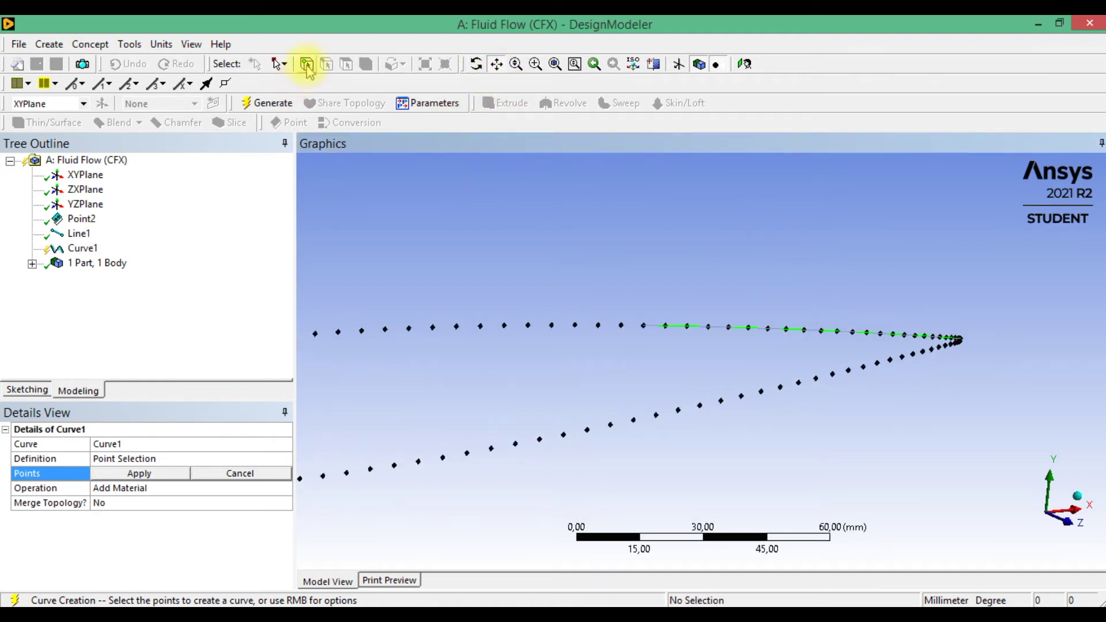
ctrl+click(621, 327)
ctrl+click(599, 327)
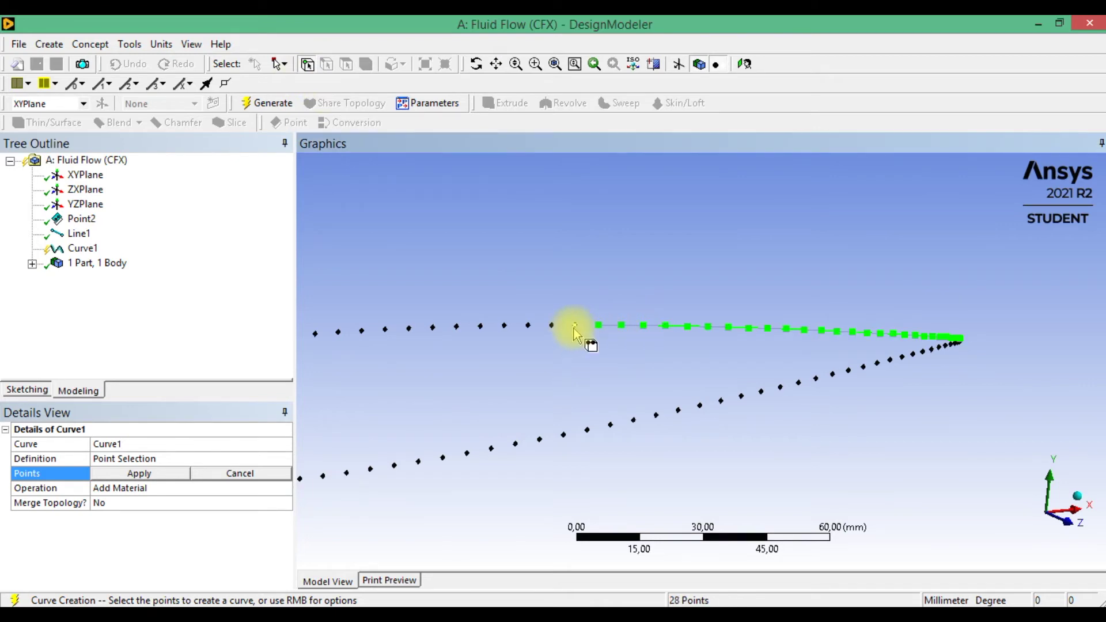
ctrl+click(574, 327)
ctrl+click(552, 326)
ctrl+click(529, 326)
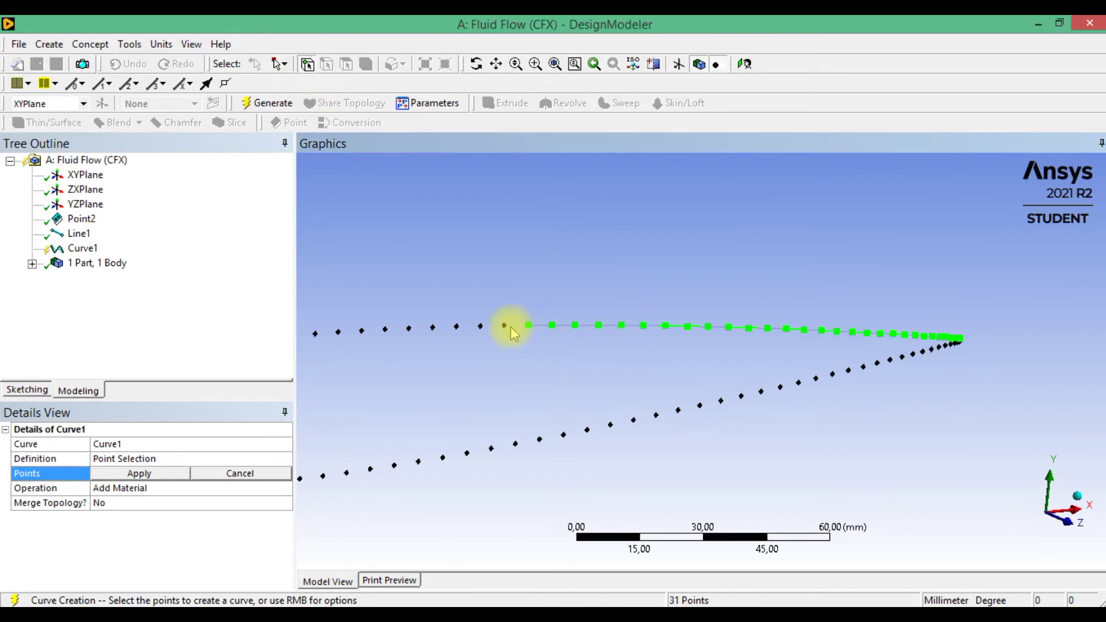
ctrl+click(506, 326)
Pick the remaining lower-surface points to the trailing edge, then apply all 131 and generate Curve1
scroll(457, 328, up, 3)
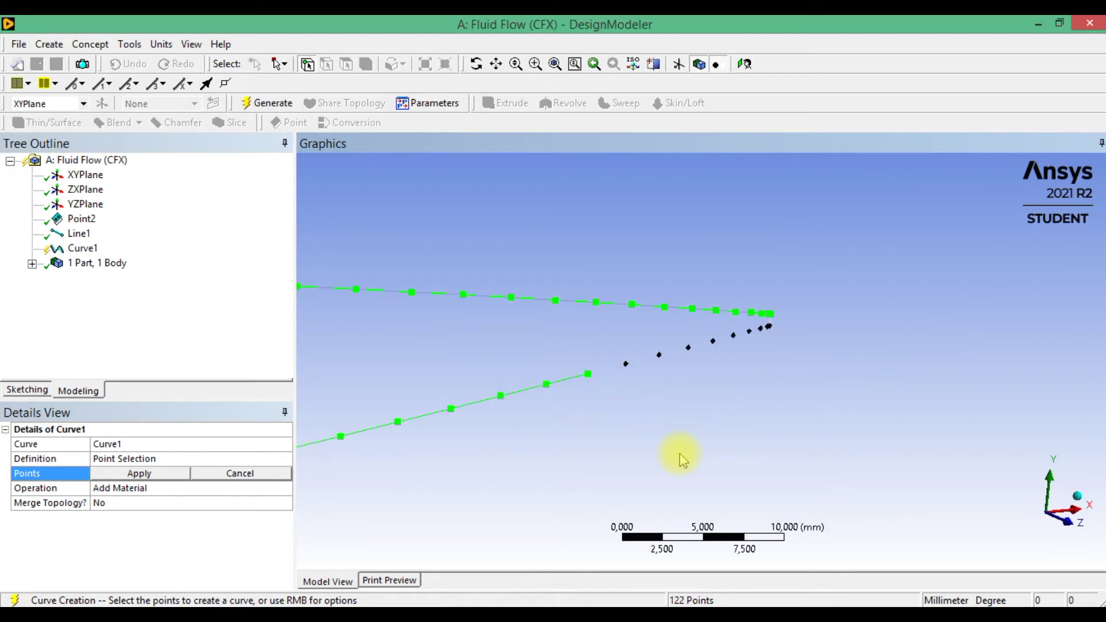
click(674, 452)
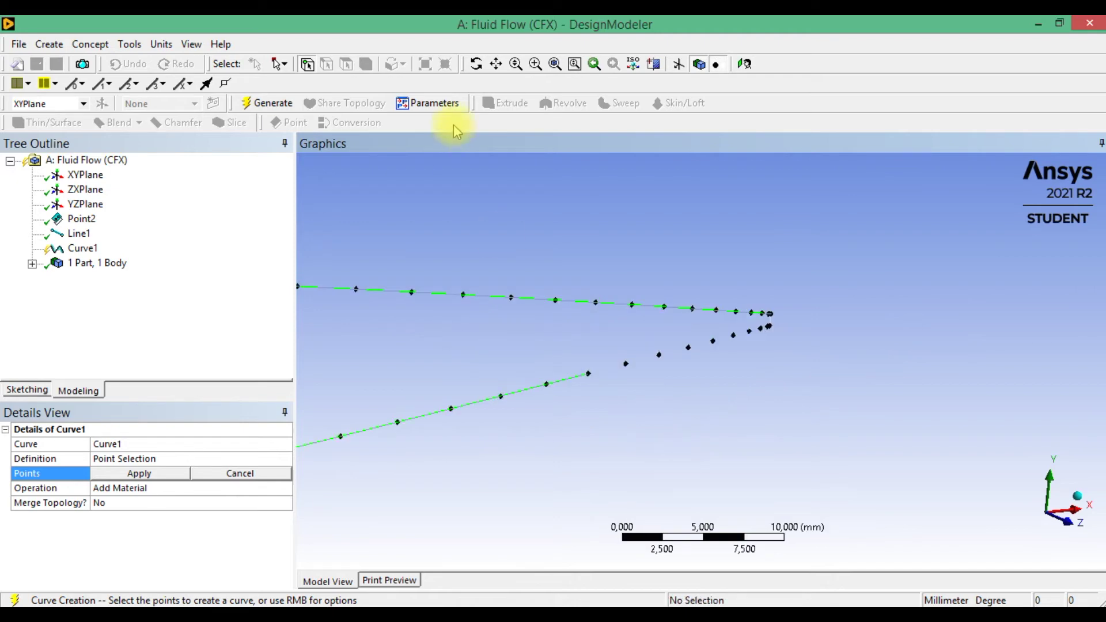
click(636, 368)
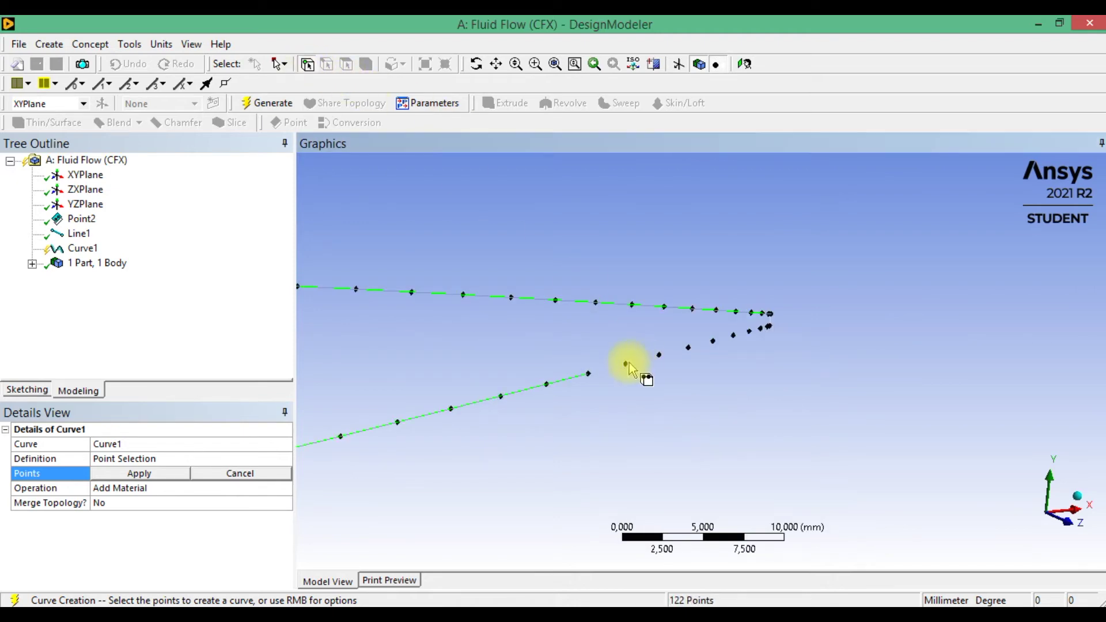
ctrl+click(662, 357)
ctrl+click(689, 349)
right_drag(667, 247, 815, 383)
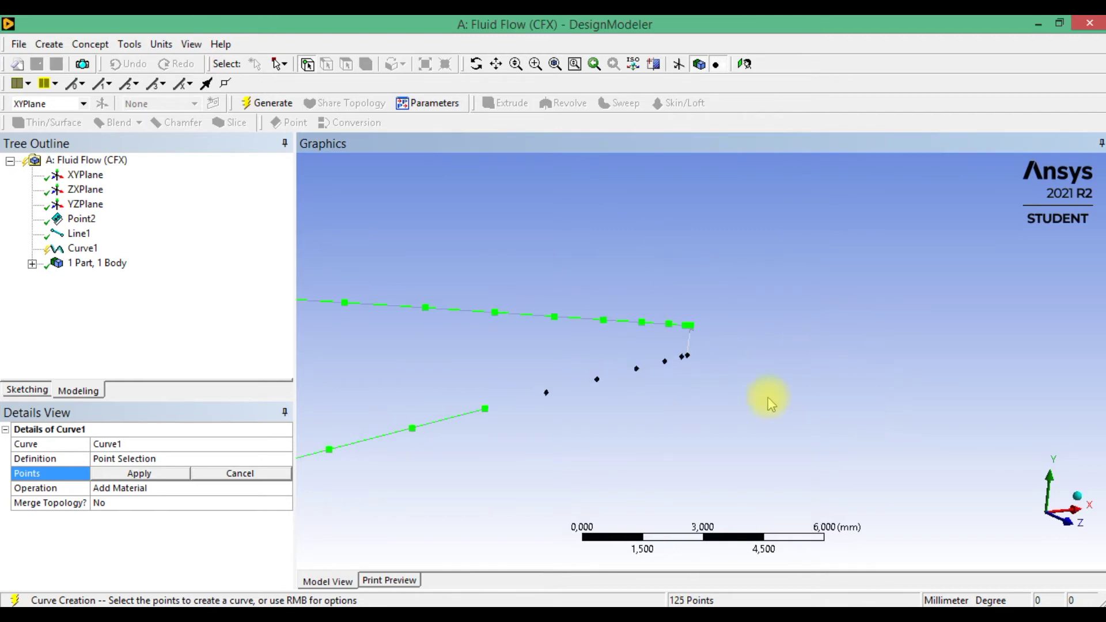
ctrl+click(547, 394)
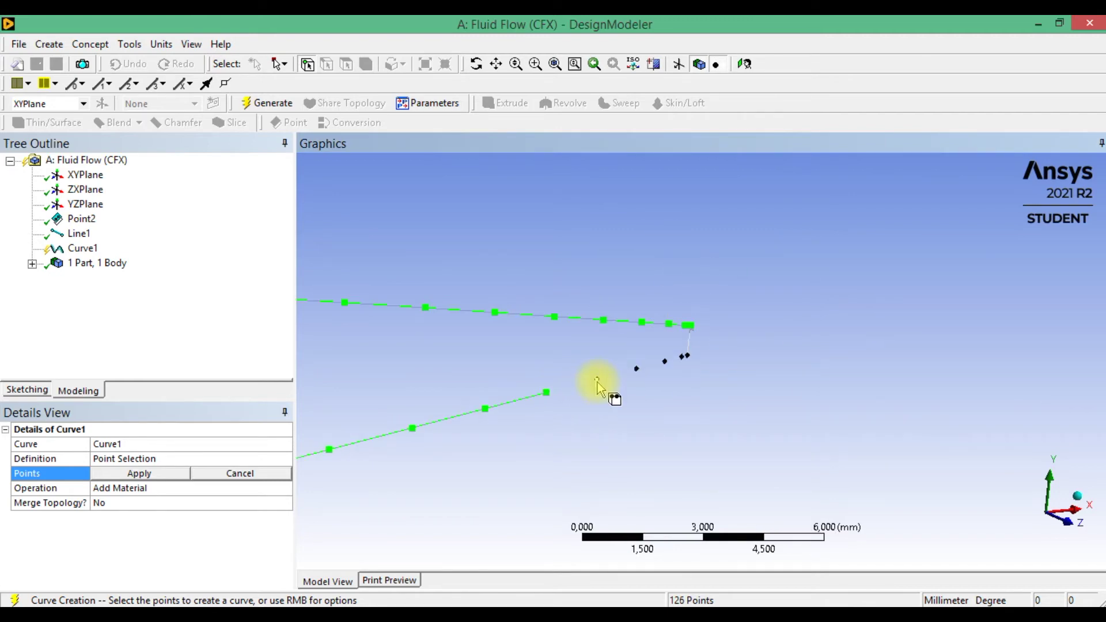
ctrl+click(597, 379)
ctrl+click(637, 368)
scroll(729, 369, up, 3)
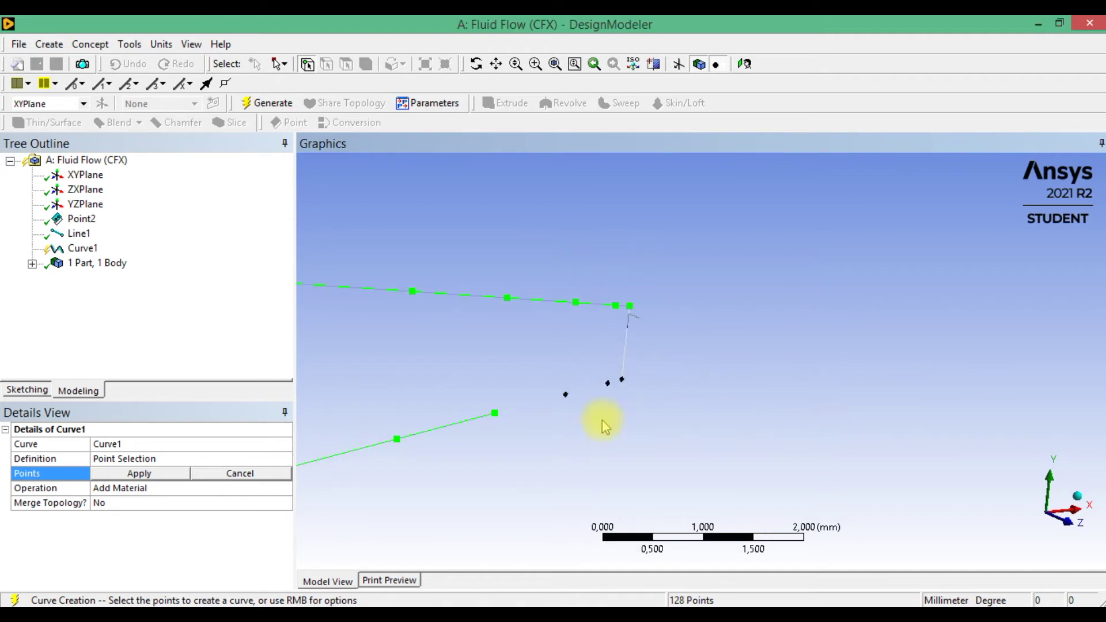
ctrl+click(566, 394)
ctrl+click(607, 382)
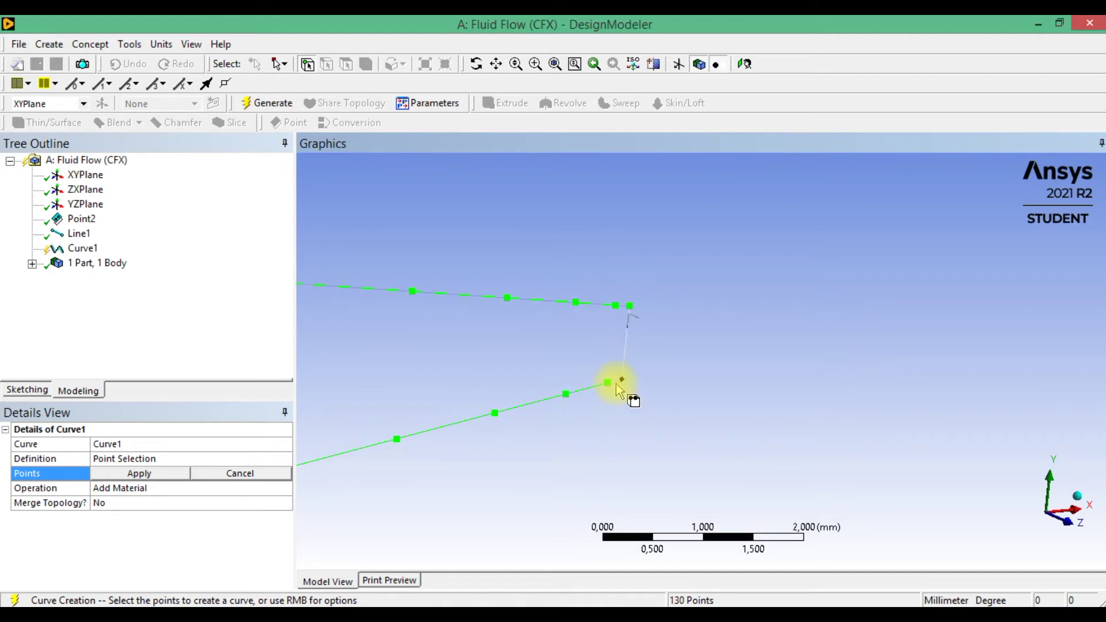
ctrl+click(622, 379)
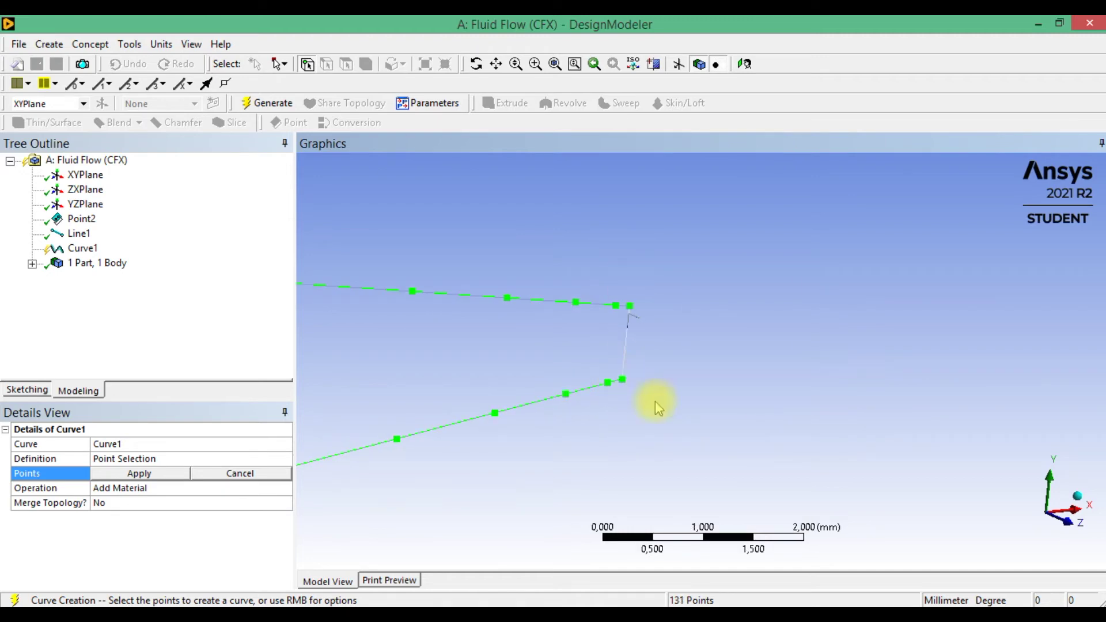
click(140, 475)
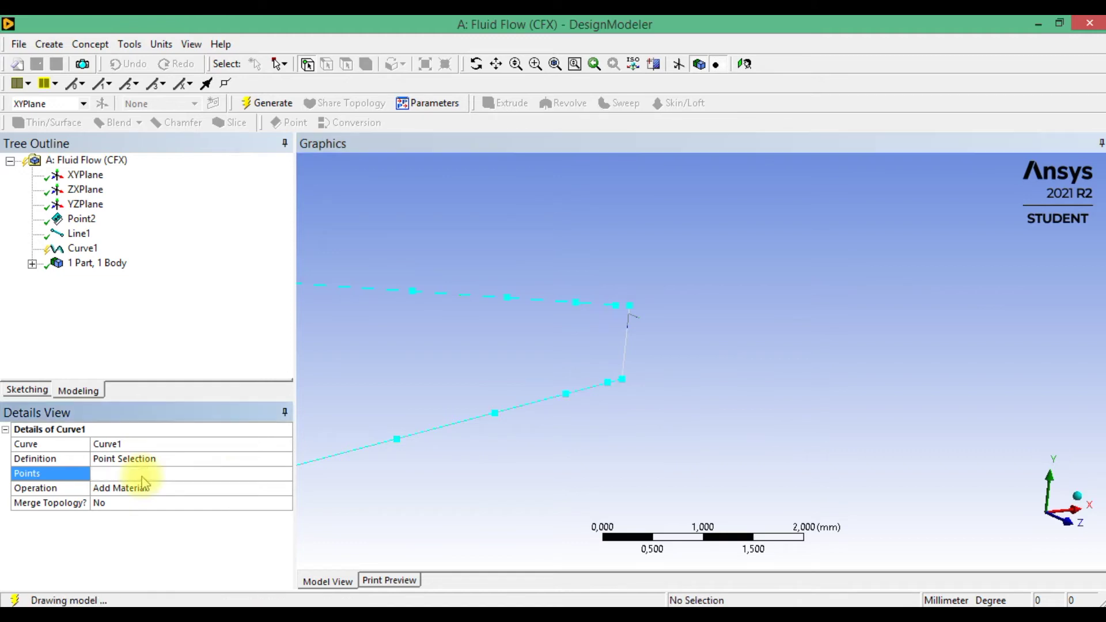
click(269, 107)
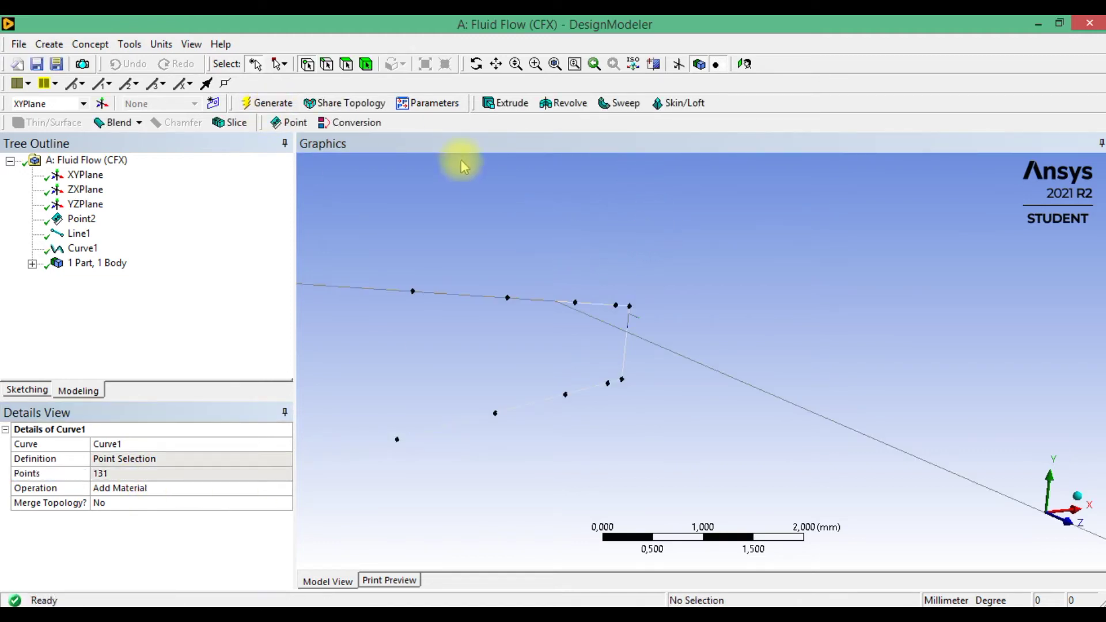
click(496, 66)
scroll(785, 267, up, 10)
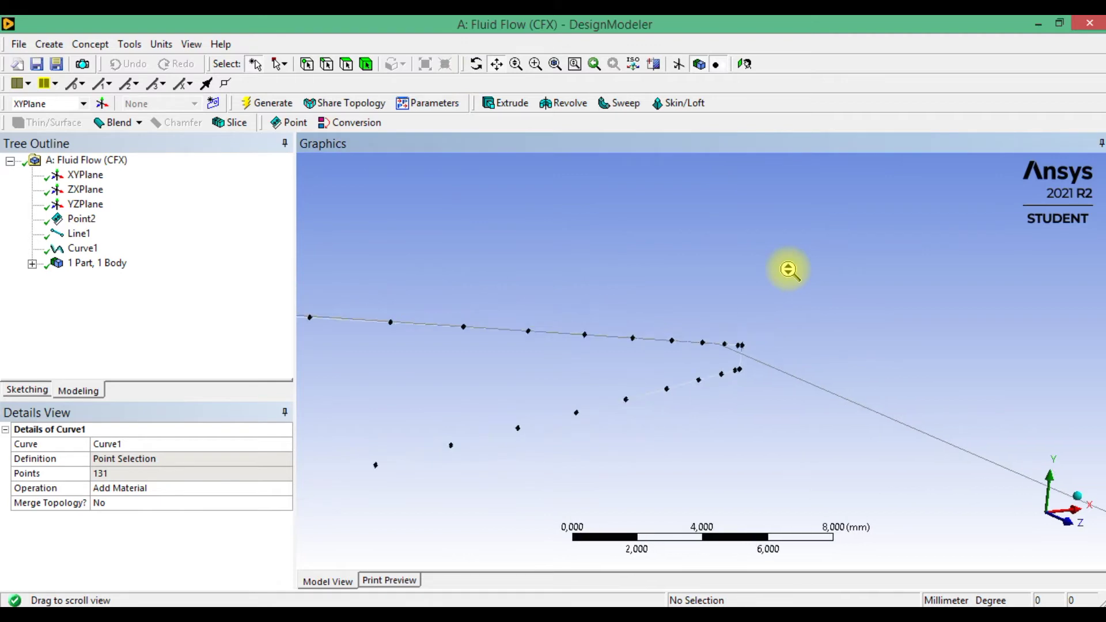
drag(739, 327, 847, 291)
scroll(847, 294, down, 3)
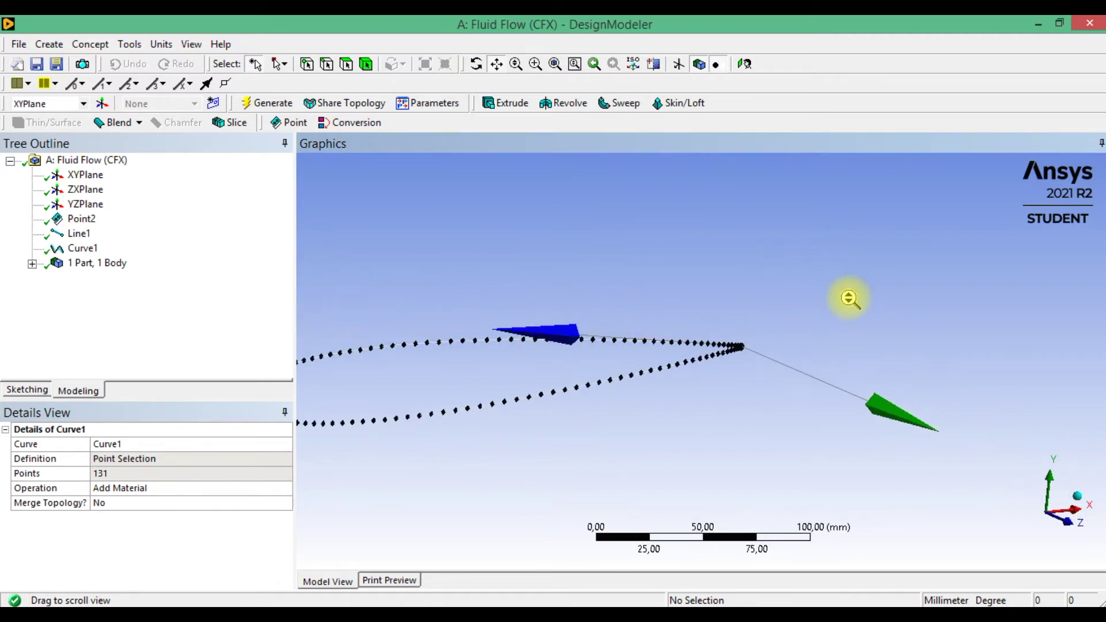
scroll(851, 300, up, 1)
drag(365, 369, 567, 349)
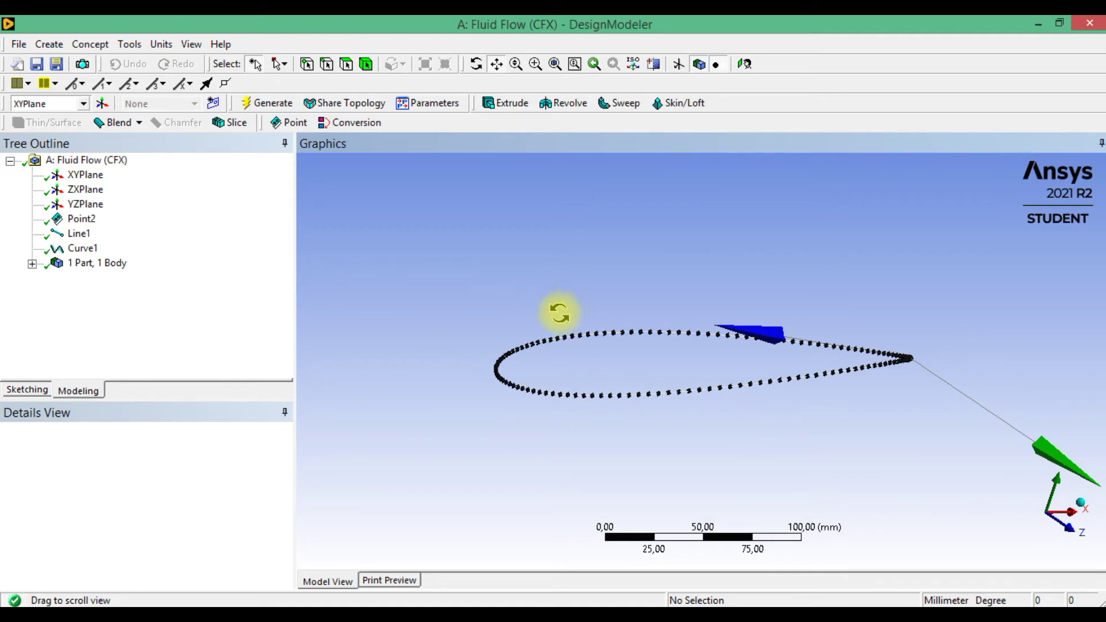
middle_drag(563, 313, 275, 306)
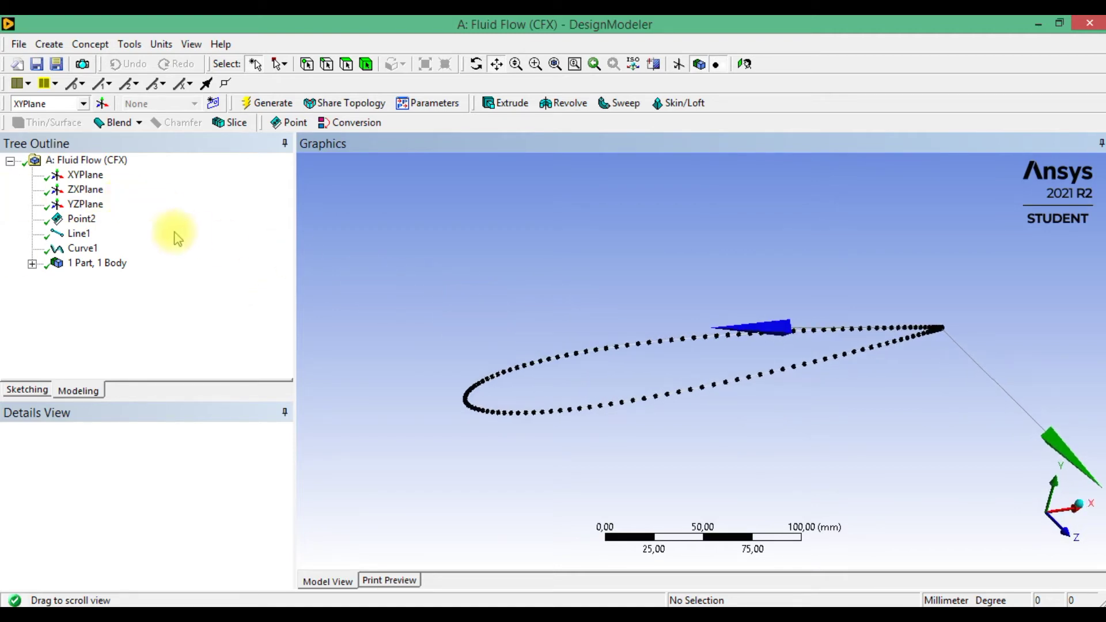
click(87, 191)
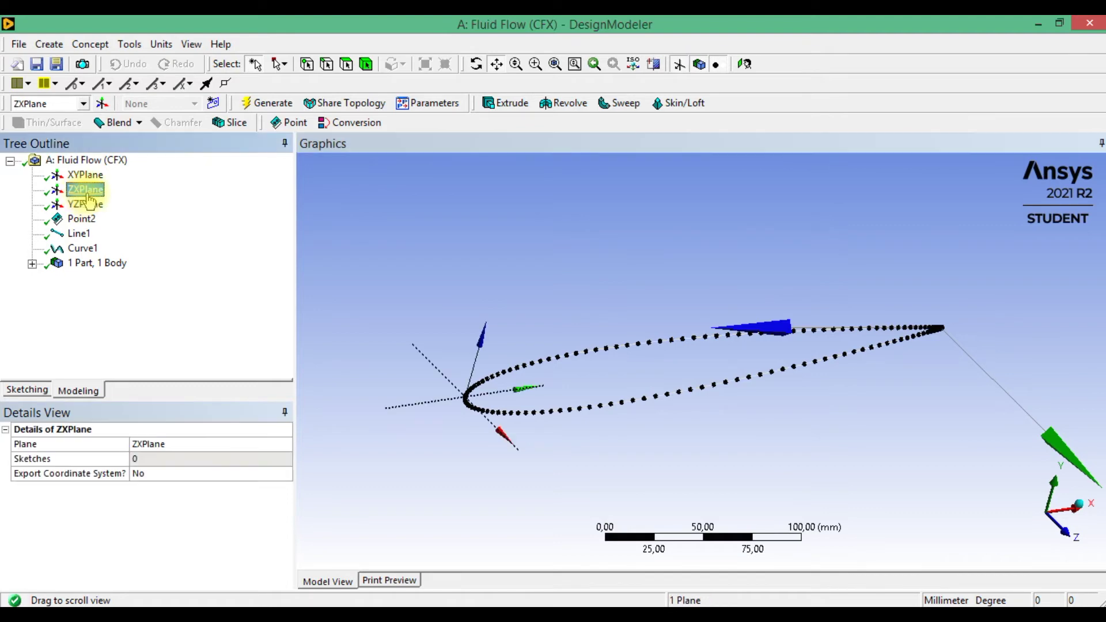
Draw a 46,41 mm line in Sketch1 from the origin along the X axis
click(28, 391)
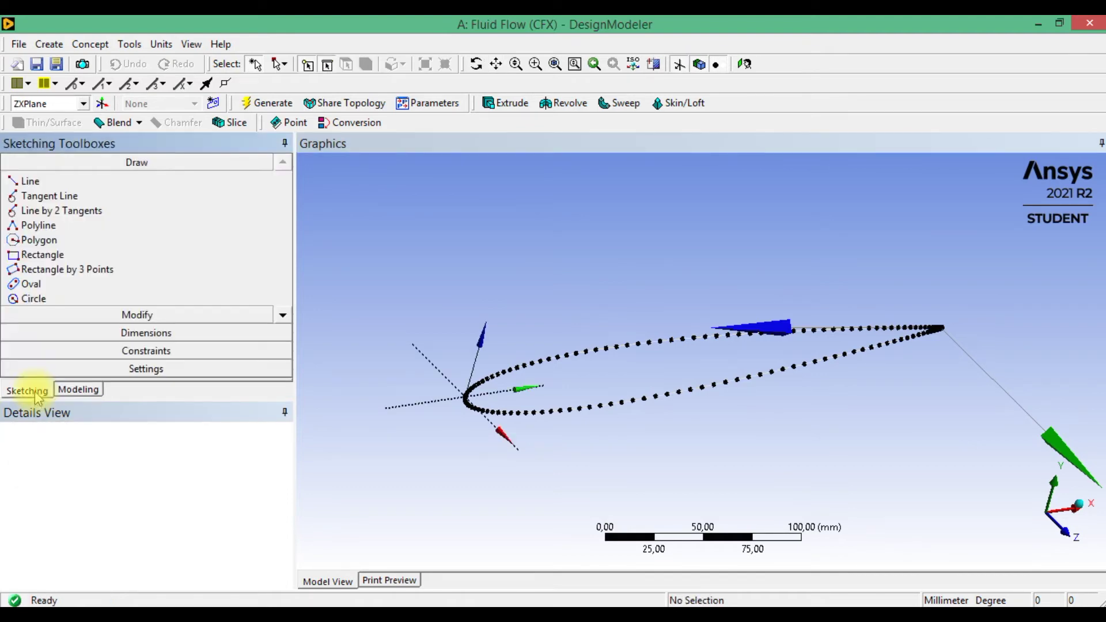
click(29, 181)
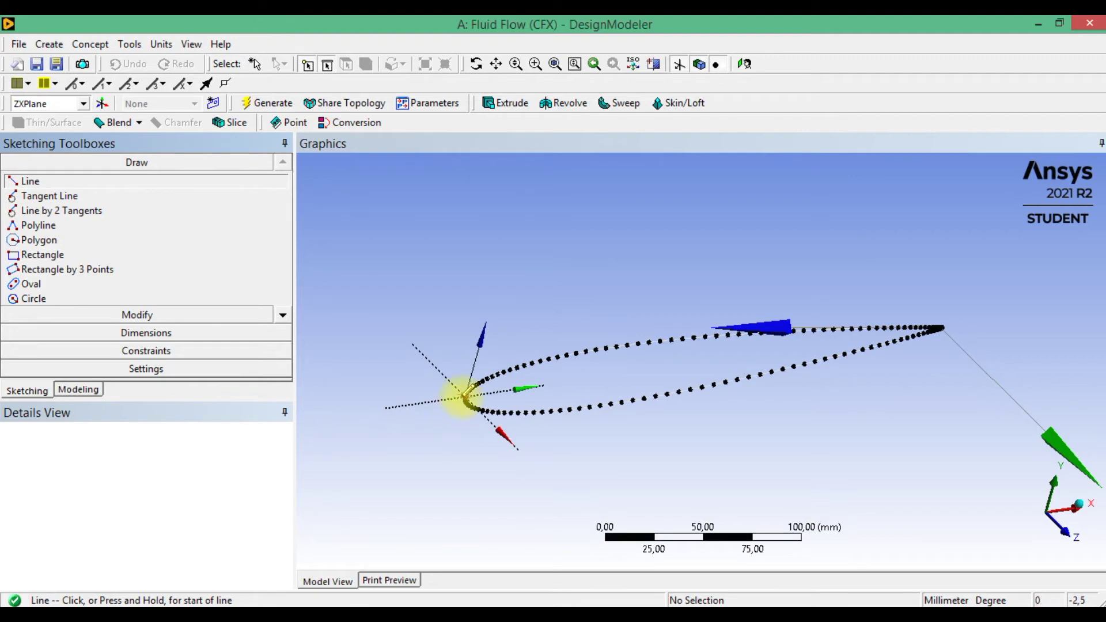
scroll(494, 452, up, 5)
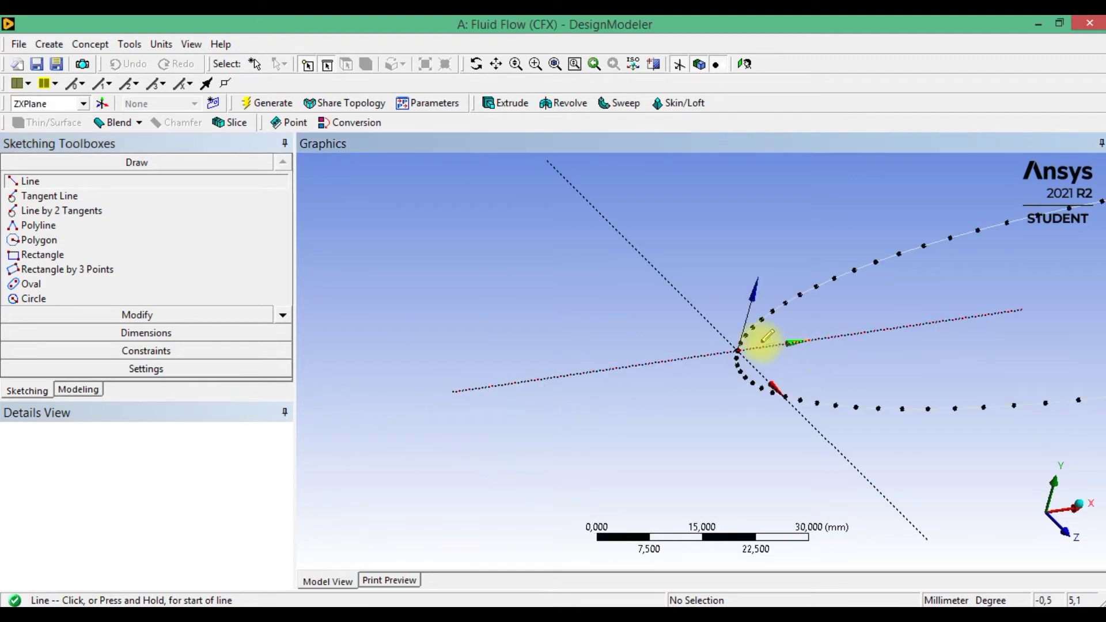
click(738, 349)
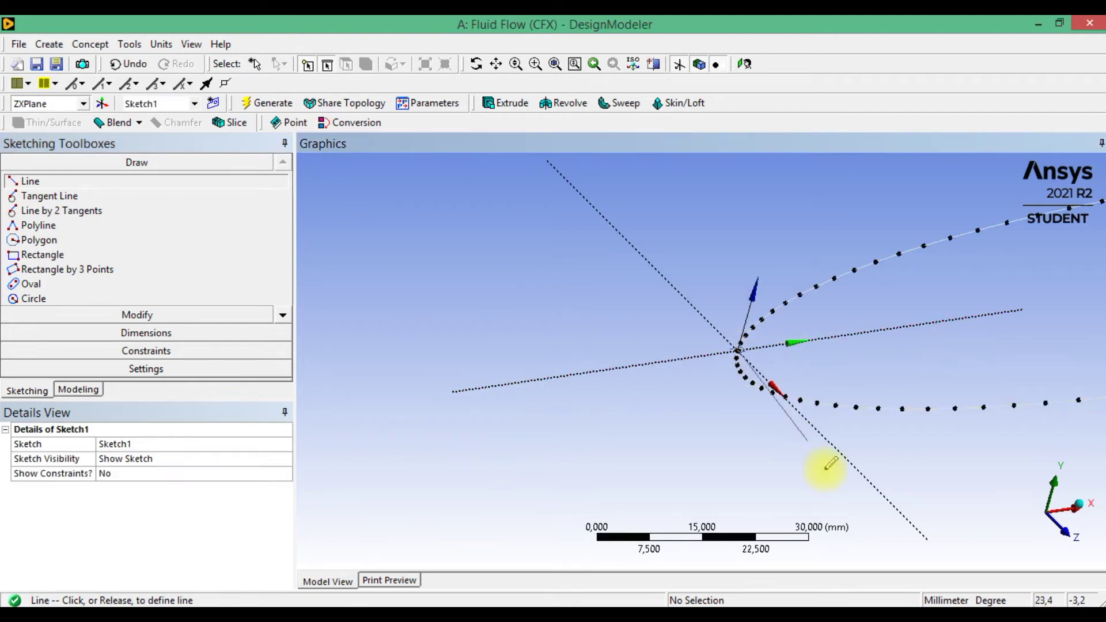
click(916, 525)
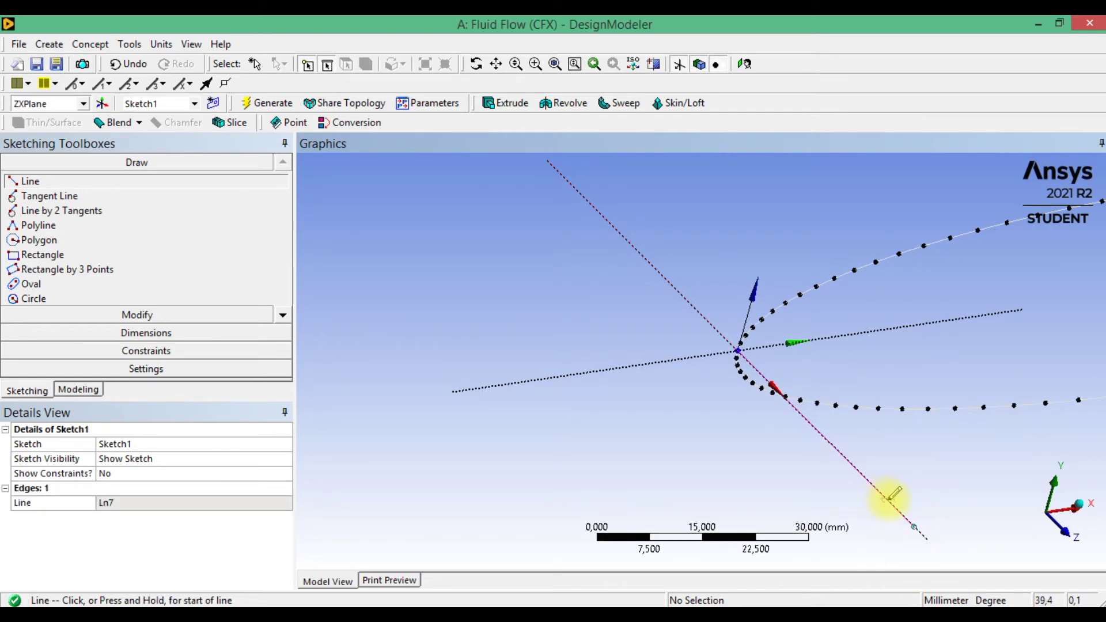
key(Escape)
click(888, 508)
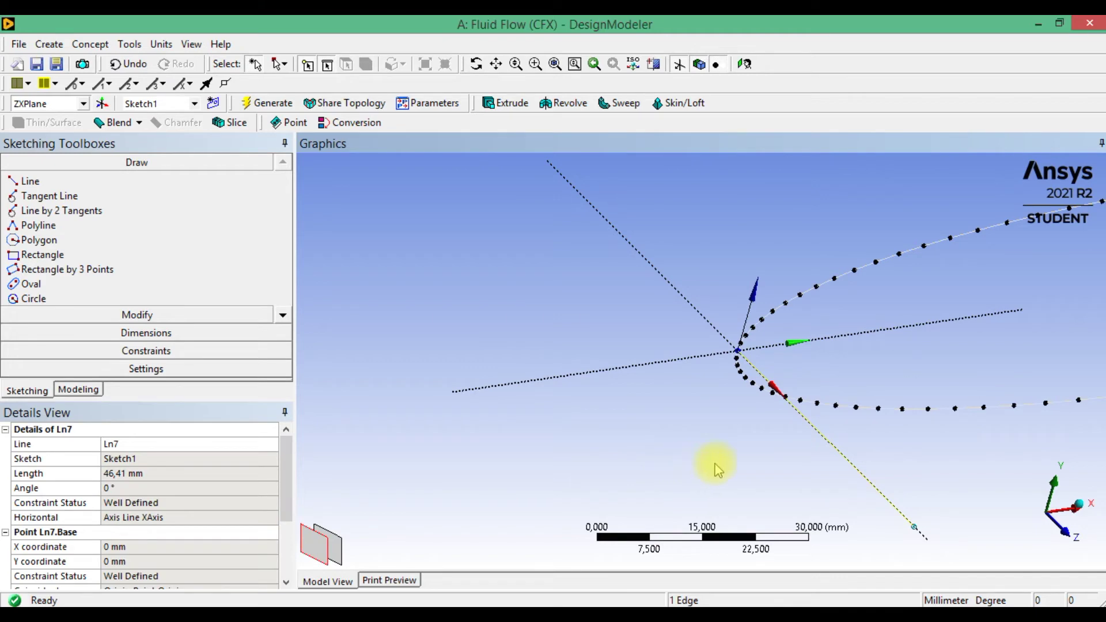
mouse_move(718, 469)
middle_down()
mouse_move(741, 452)
mouse_move(803, 440)
mouse_move(779, 438)
mouse_move(770, 472)
mouse_move(801, 459)
mouse_move(741, 461)
mouse_move(777, 461)
mouse_move(773, 447)
middle_up()
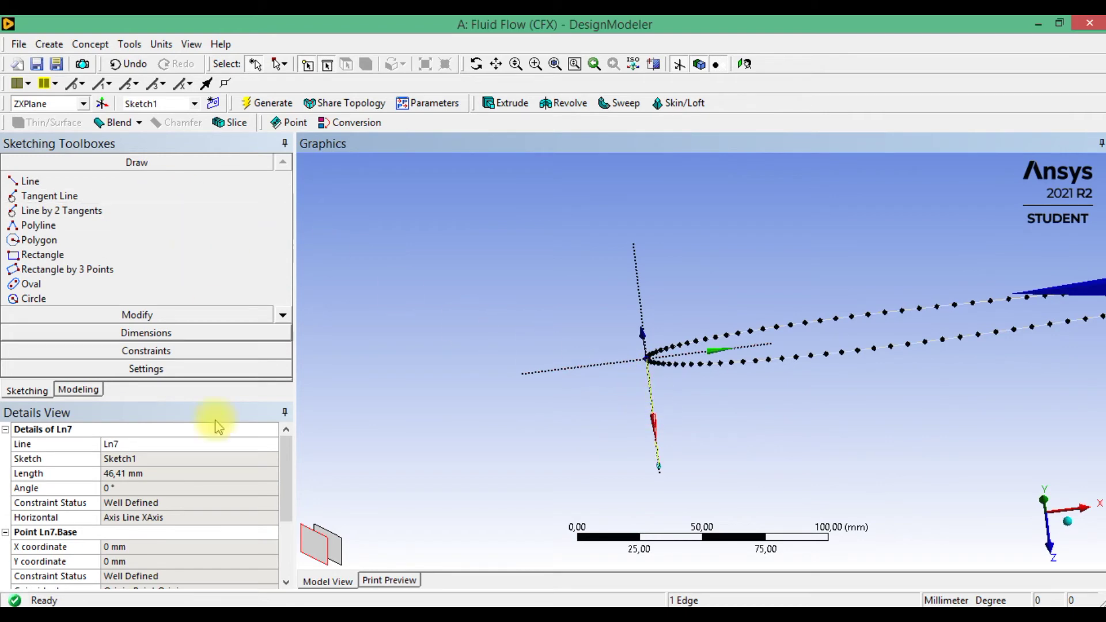
Start a new extrusion in Modeling and zoom in on the airfoil's trailing tip
click(81, 390)
middle_drag(385, 394, 413, 353)
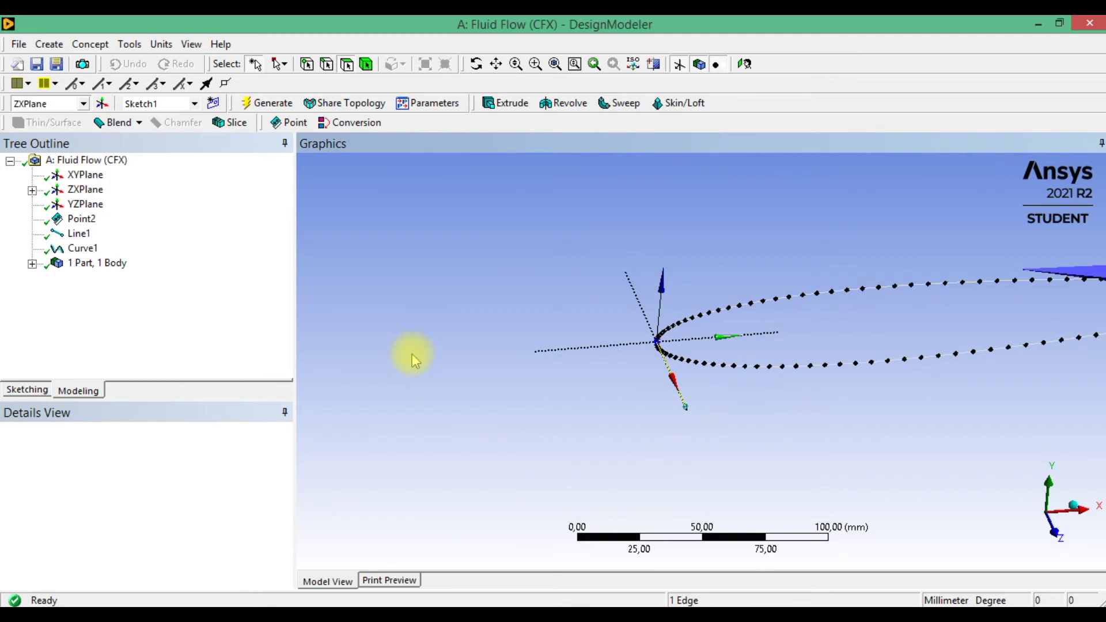
click(51, 46)
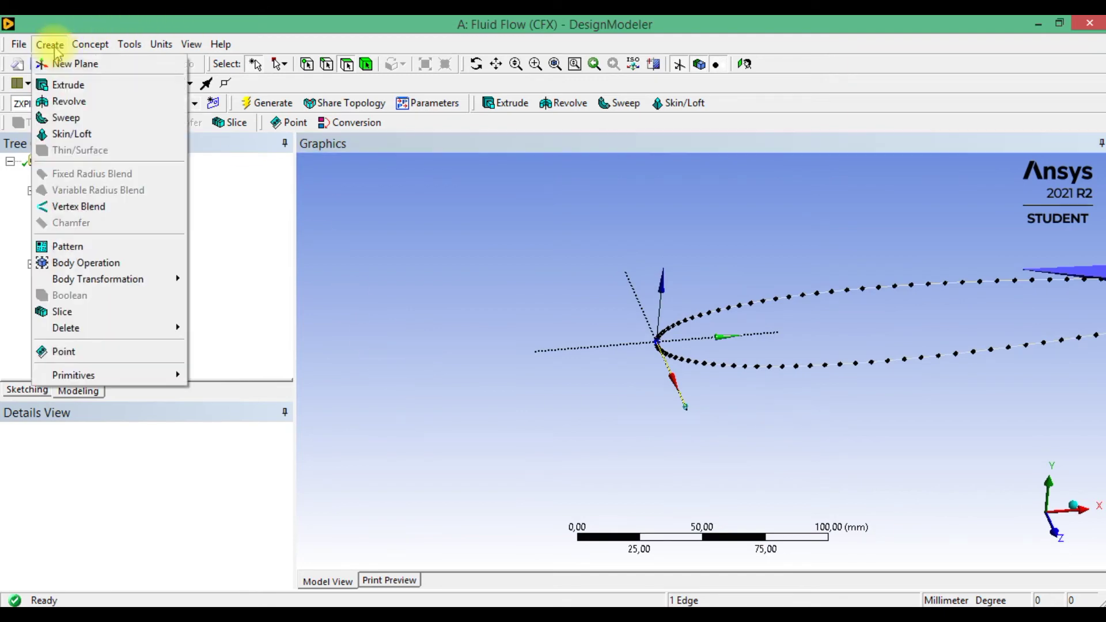
click(72, 87)
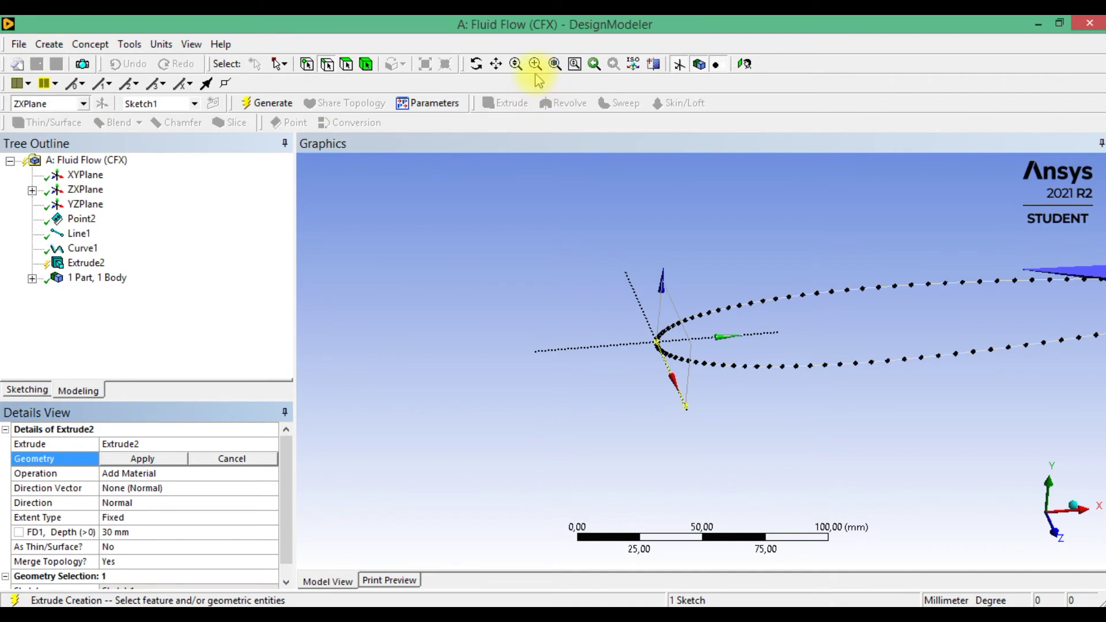
click(496, 63)
drag(507, 173, 449, 375)
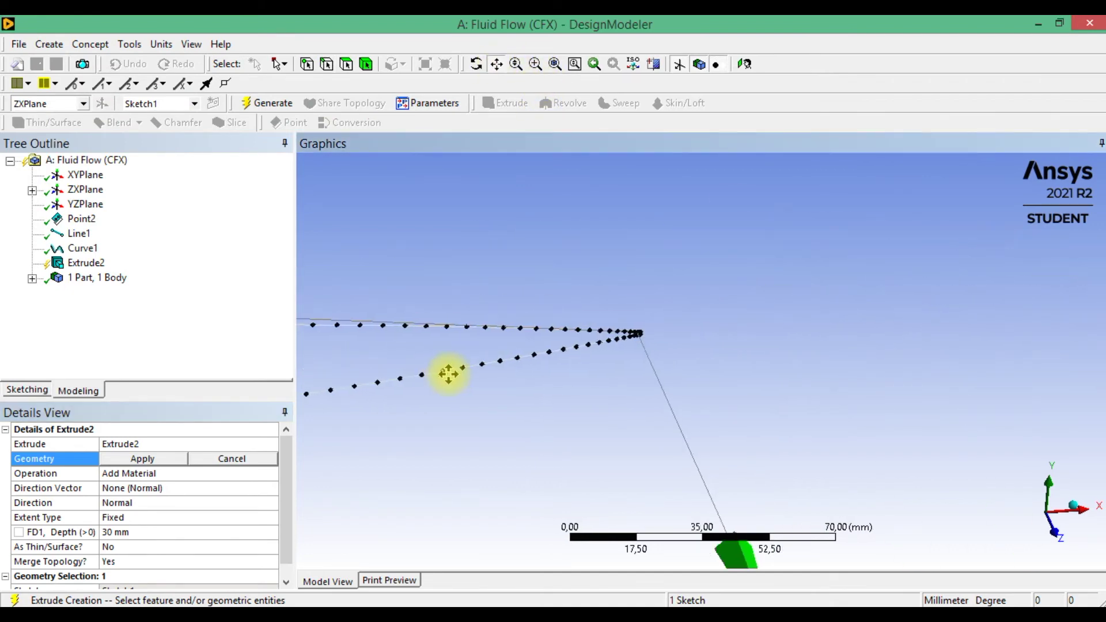
scroll(603, 289, up, 5)
drag(743, 306, 669, 311)
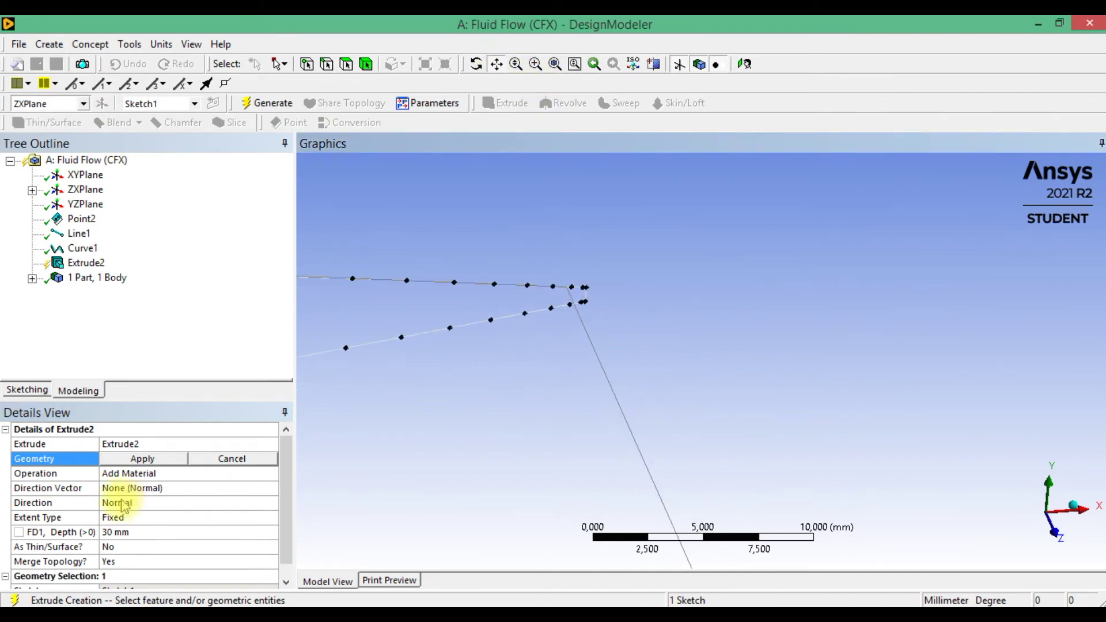
Apply the two airfoil curve edges as the extrusion geometry and pick a direction axis
click(326, 63)
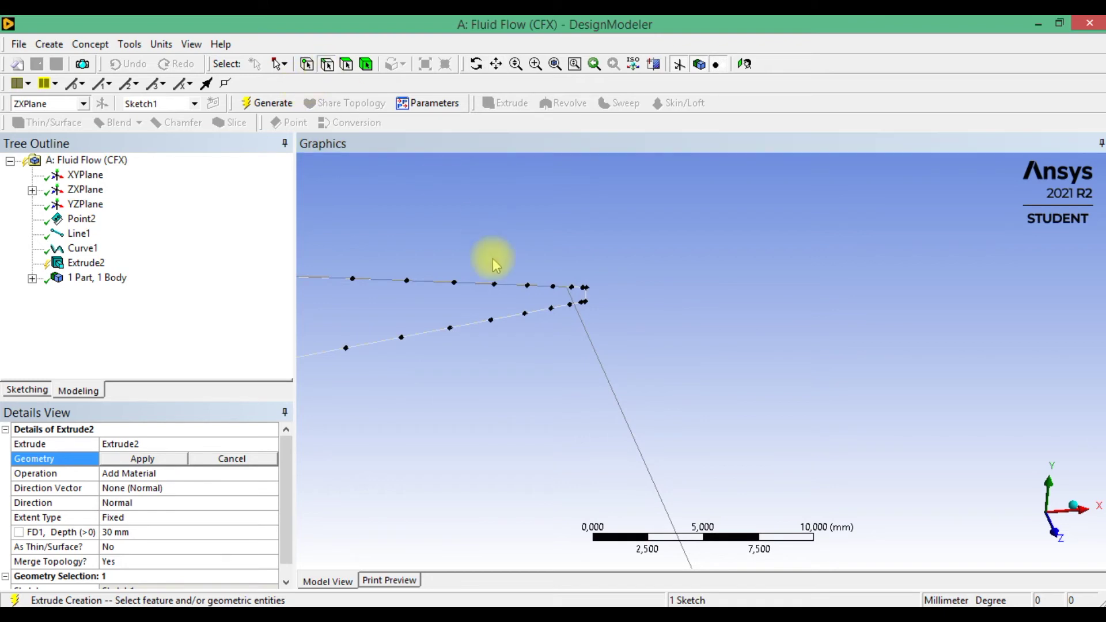
click(469, 283)
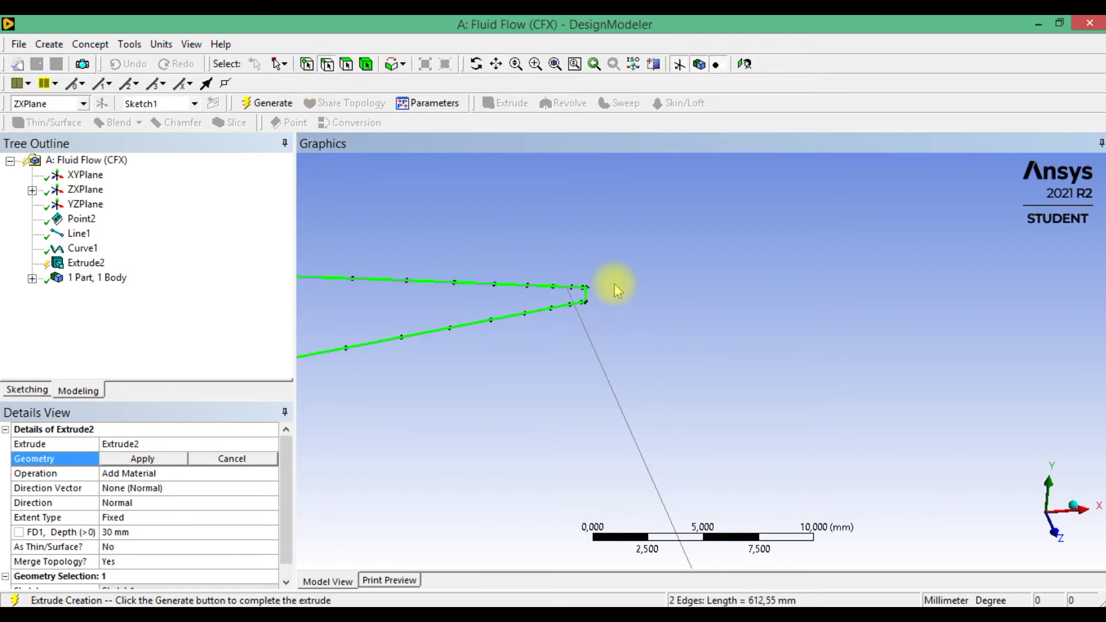
click(175, 462)
click(173, 489)
scroll(756, 402, up, 2)
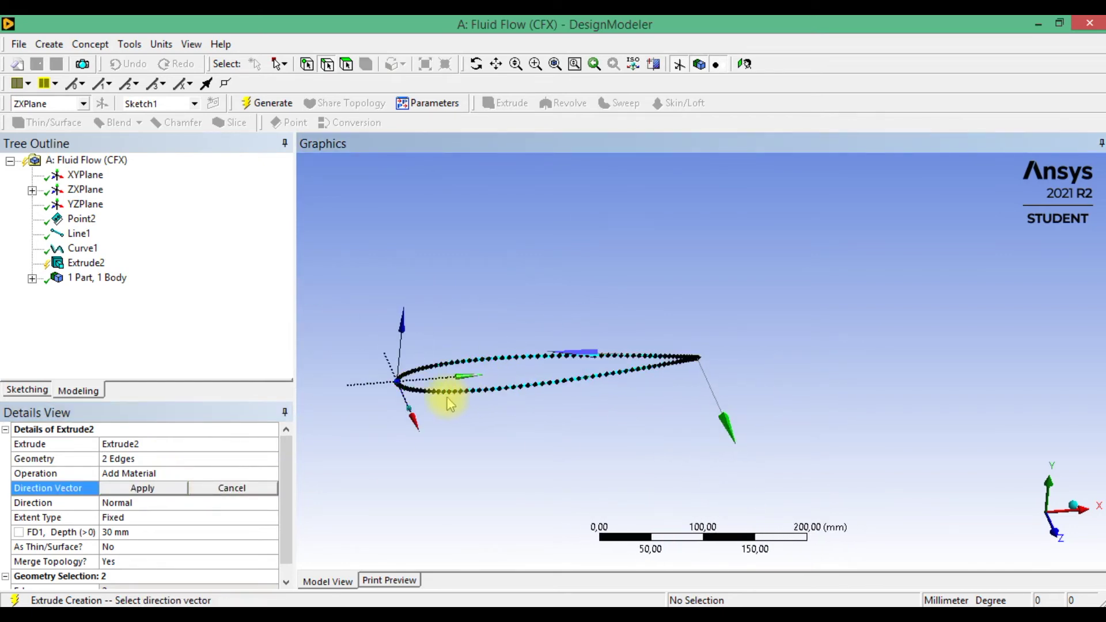
click(406, 403)
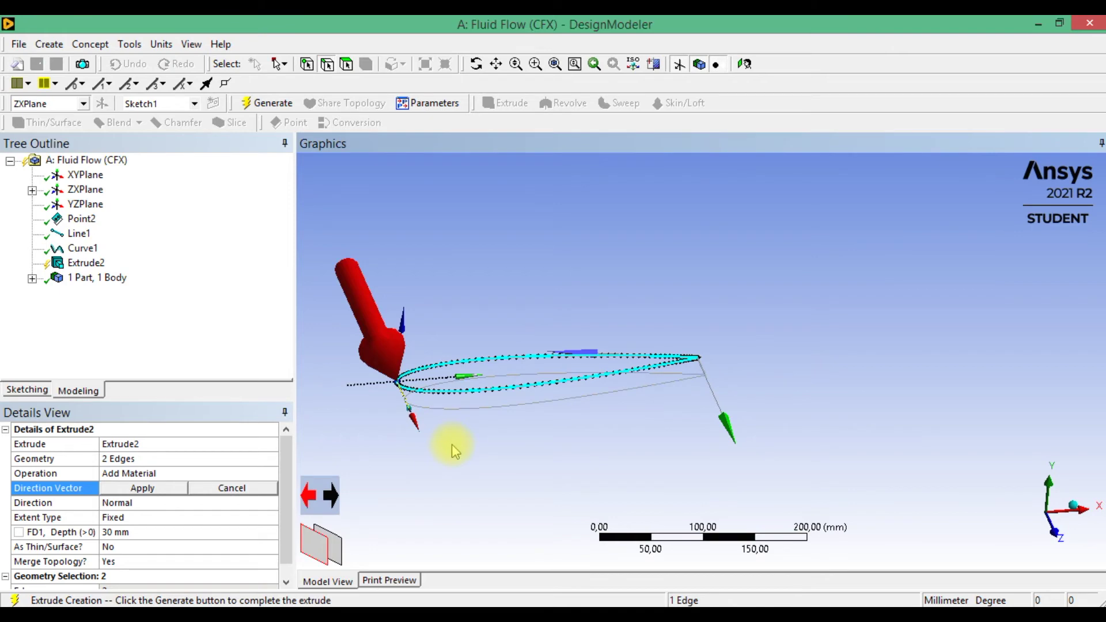
Set the depth to 100 mm, use the sketched line as direction vector, and generate
click(194, 533)
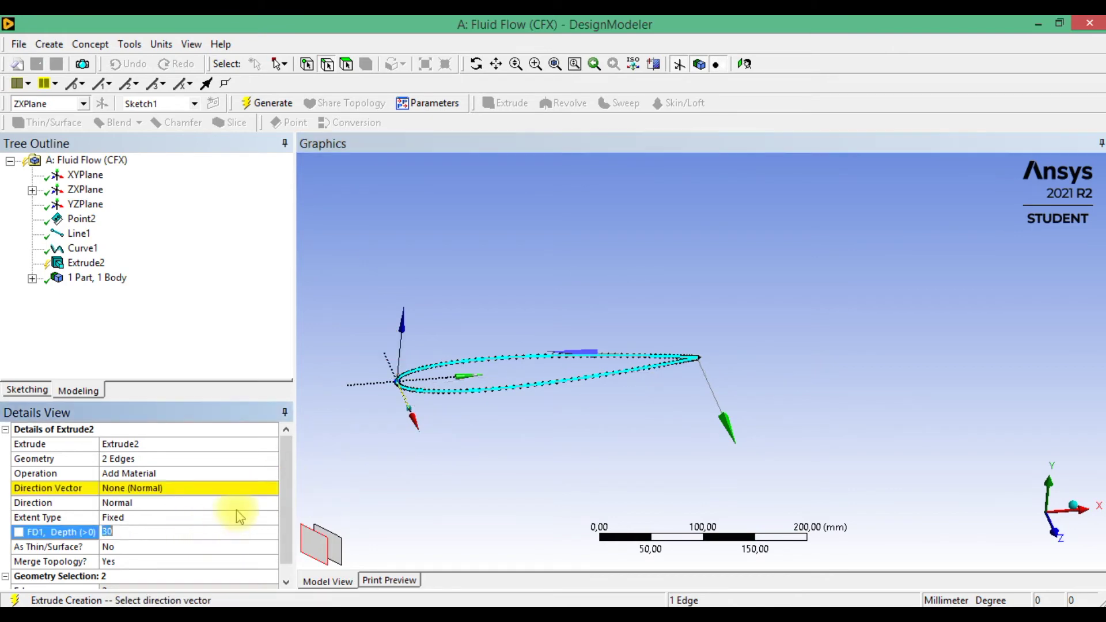
text(100)
key(Return)
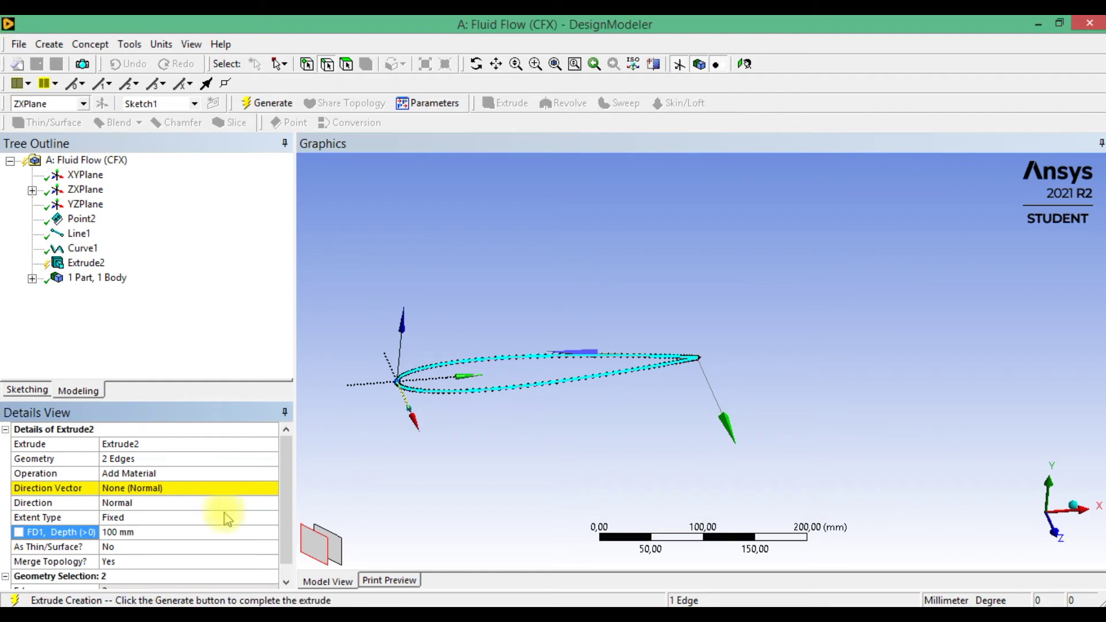
click(156, 488)
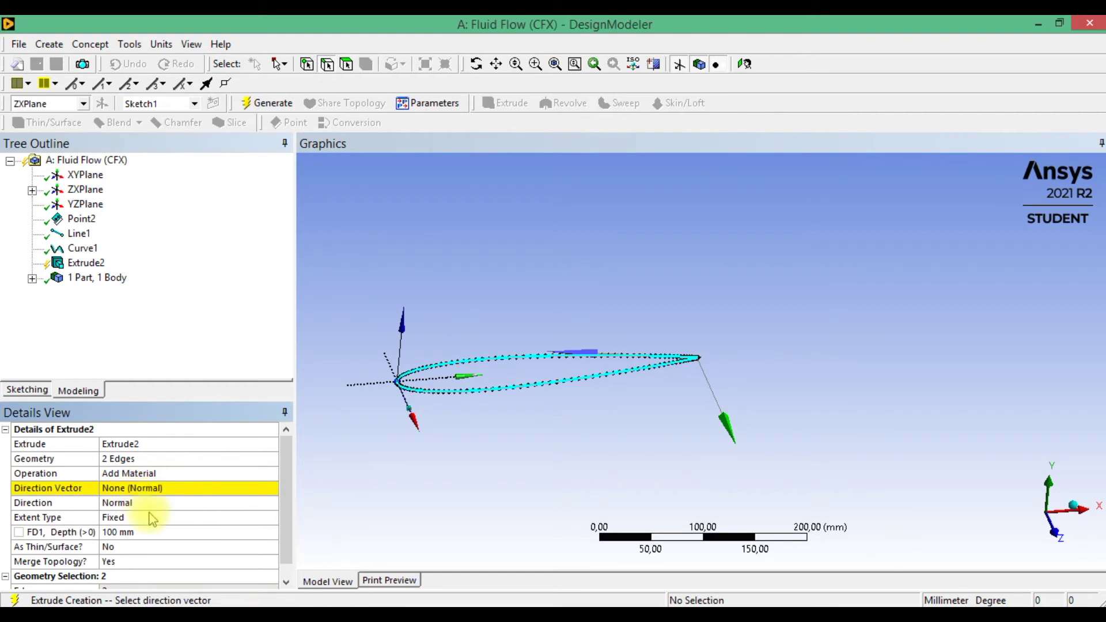
click(163, 493)
click(407, 406)
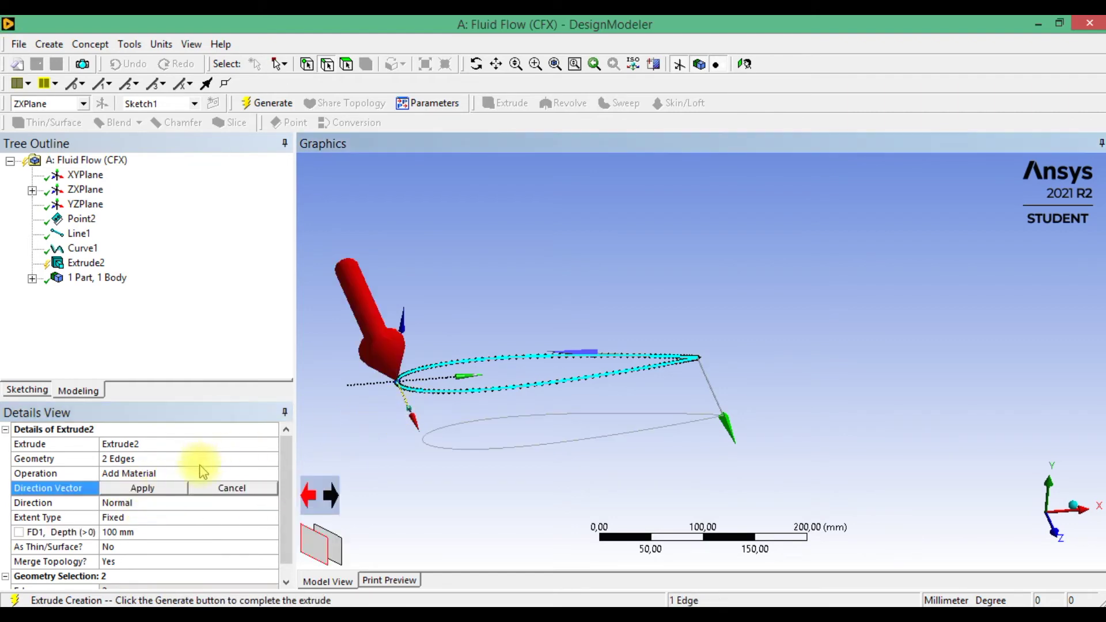
click(173, 488)
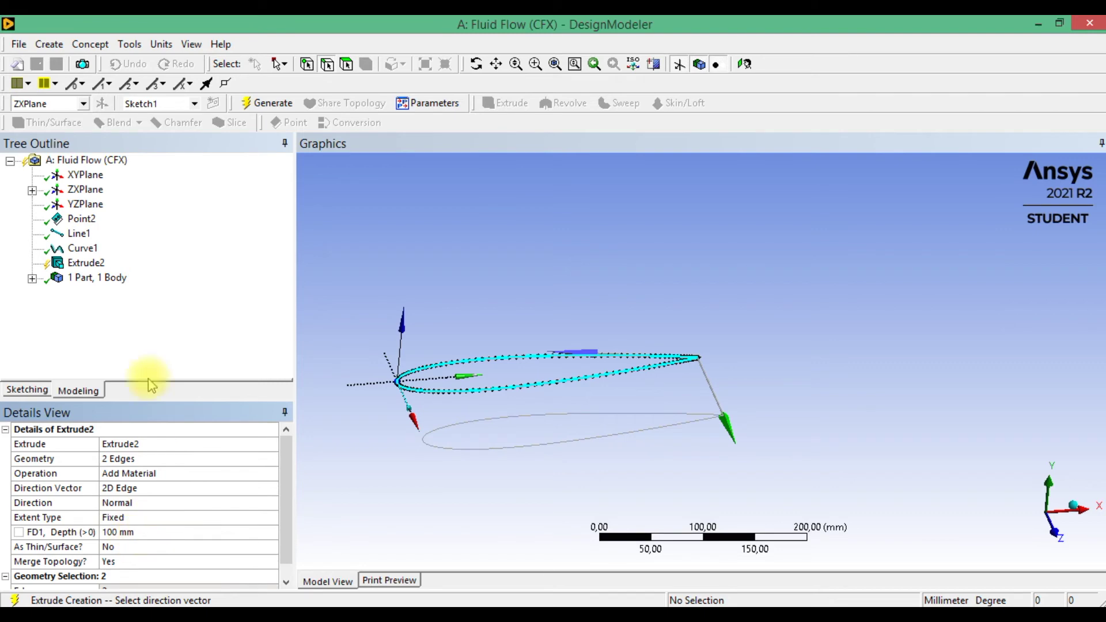
click(250, 104)
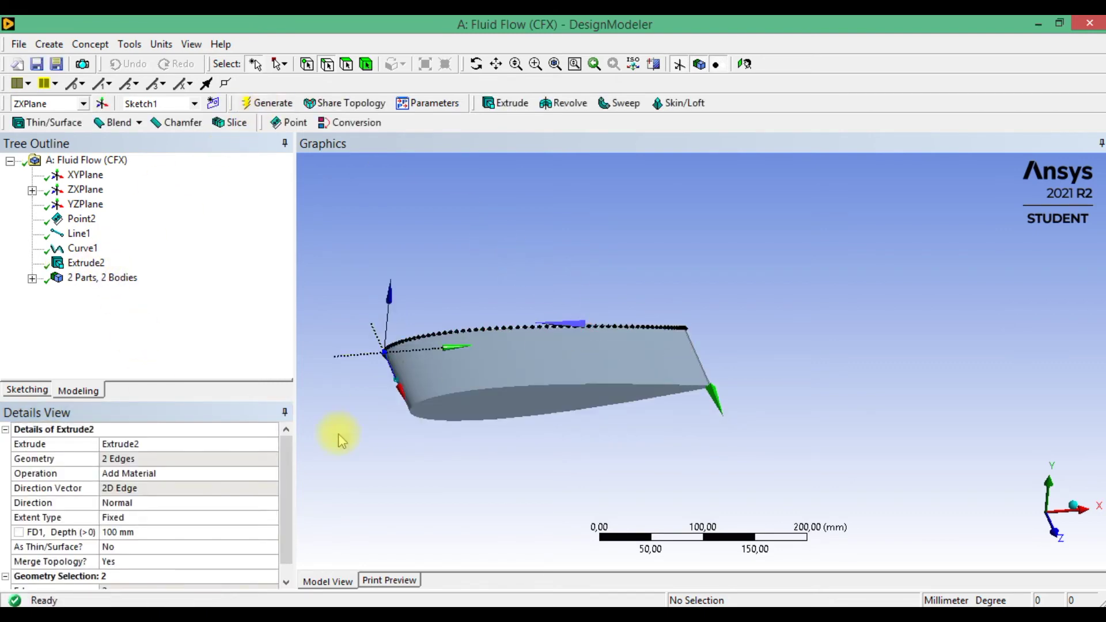
Rotate the view to inspect the 100 mm airfoil extrusion
middle_drag(673, 444, 662, 438)
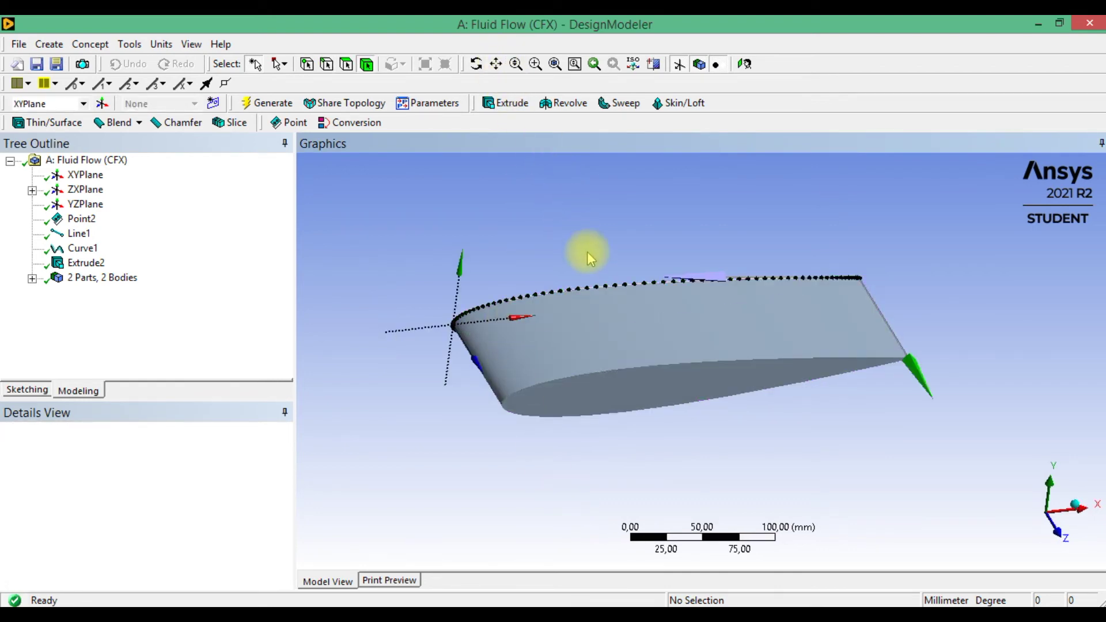
On a new XY-plane sketch, draw a circle centred at the origin enclosing the airfoil
click(81, 175)
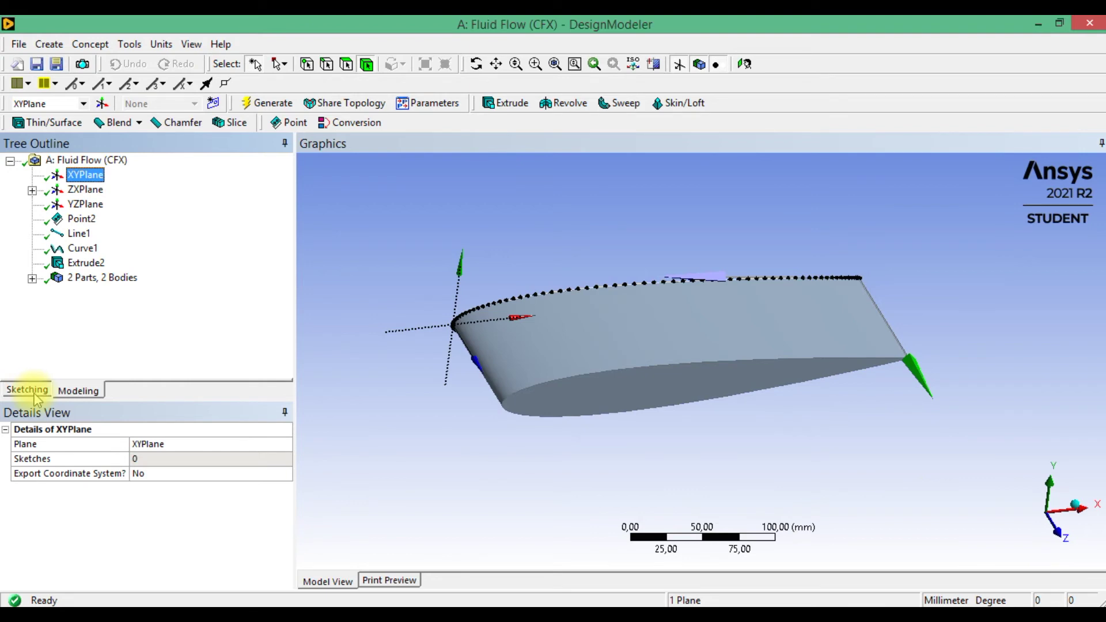
click(28, 390)
click(1048, 519)
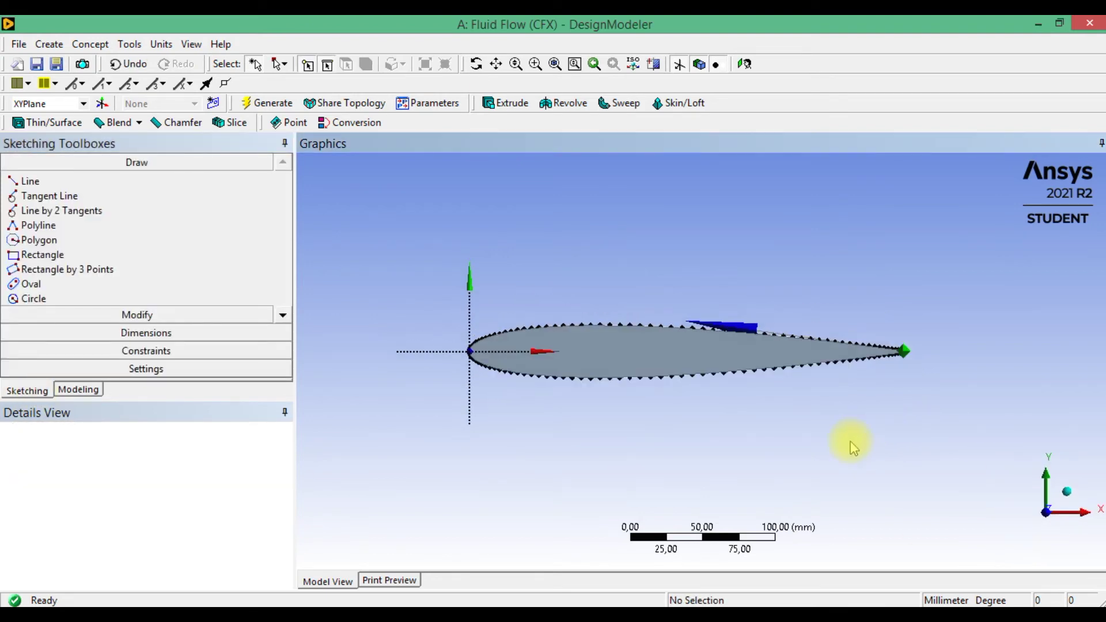
scroll(851, 441, down, 5)
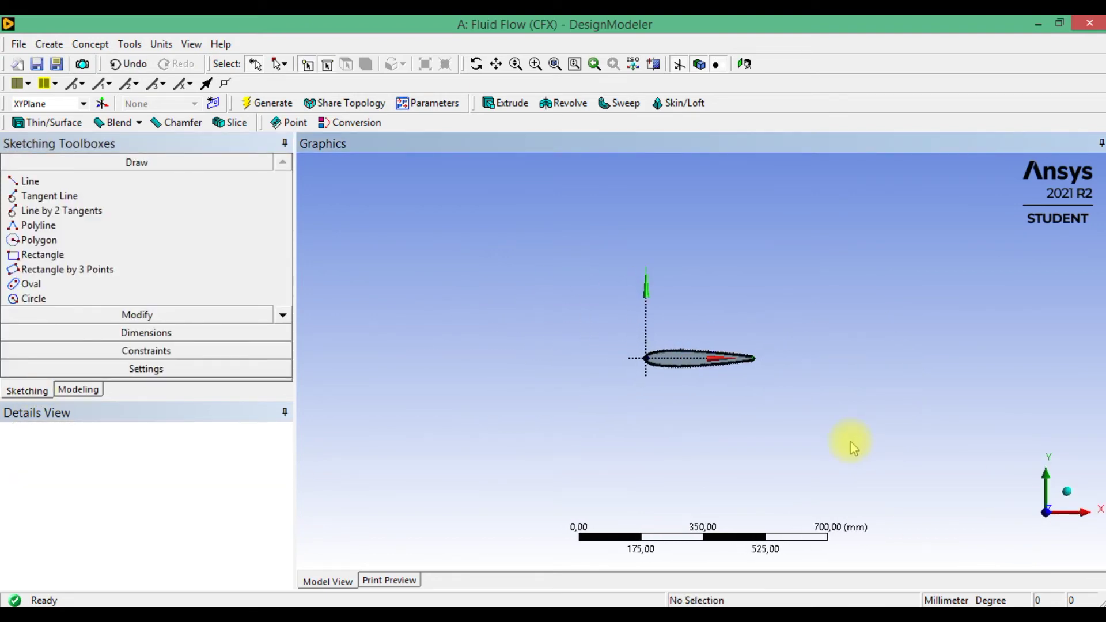
click(17, 300)
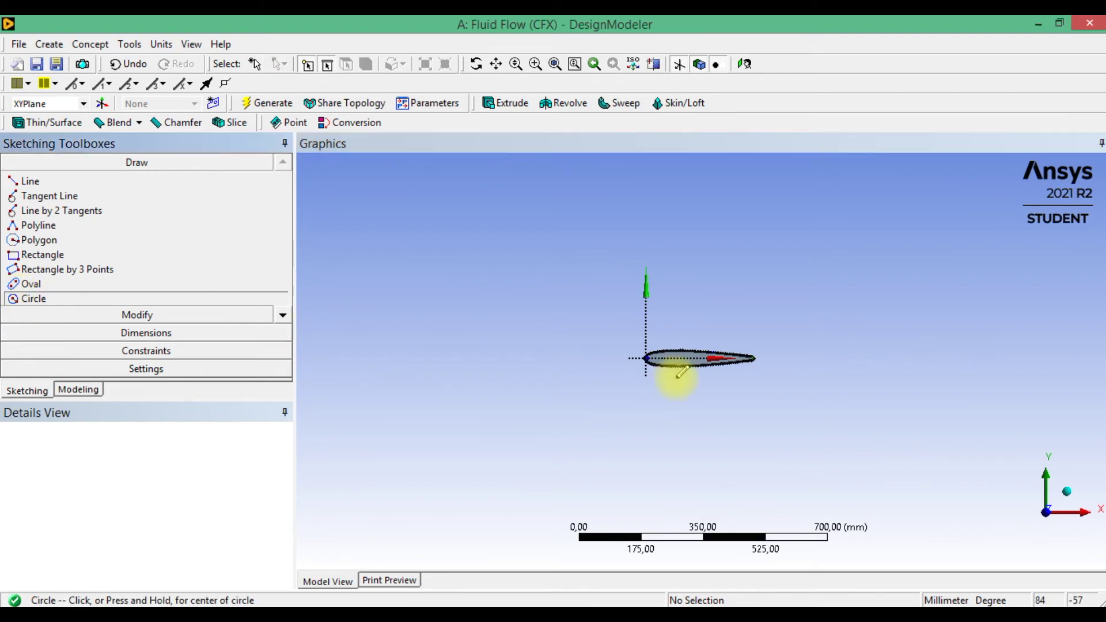
click(646, 358)
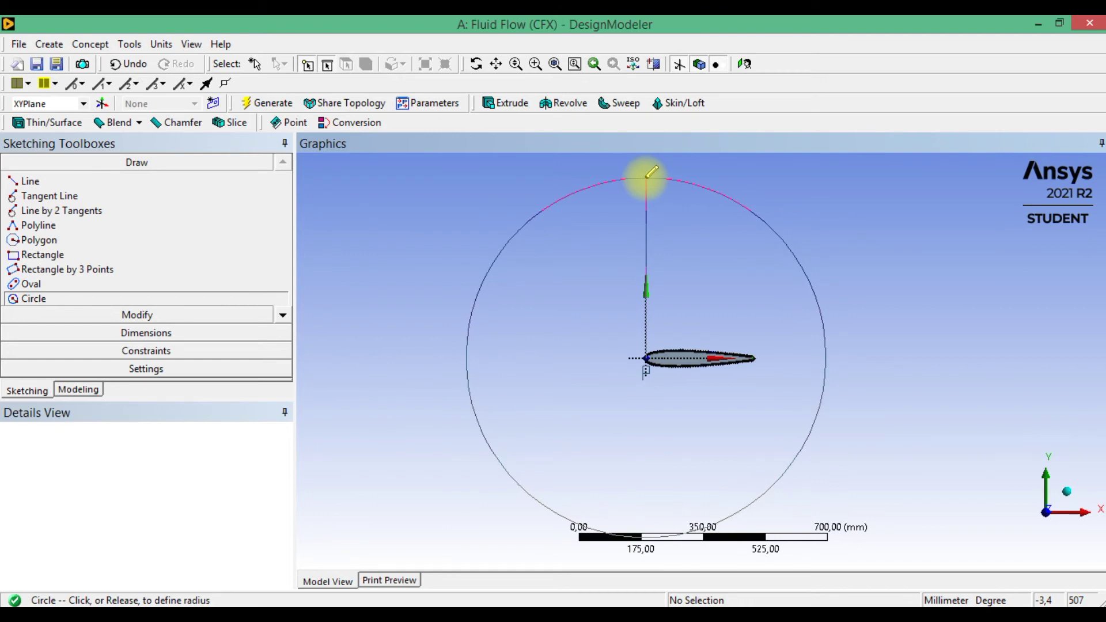
click(646, 179)
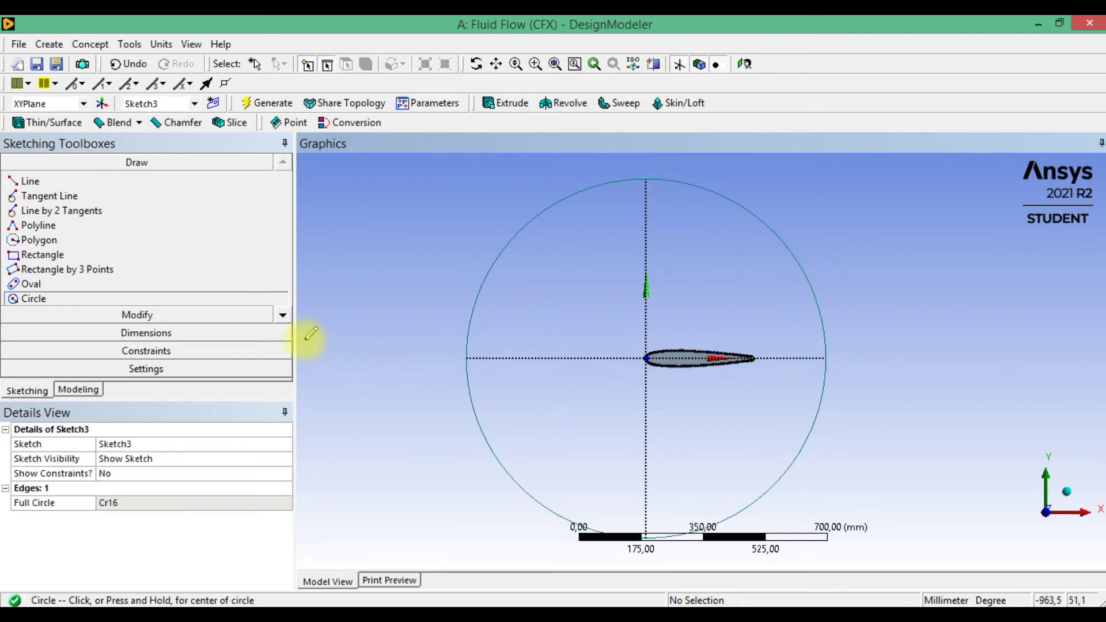
scroll(415, 368, down, 2)
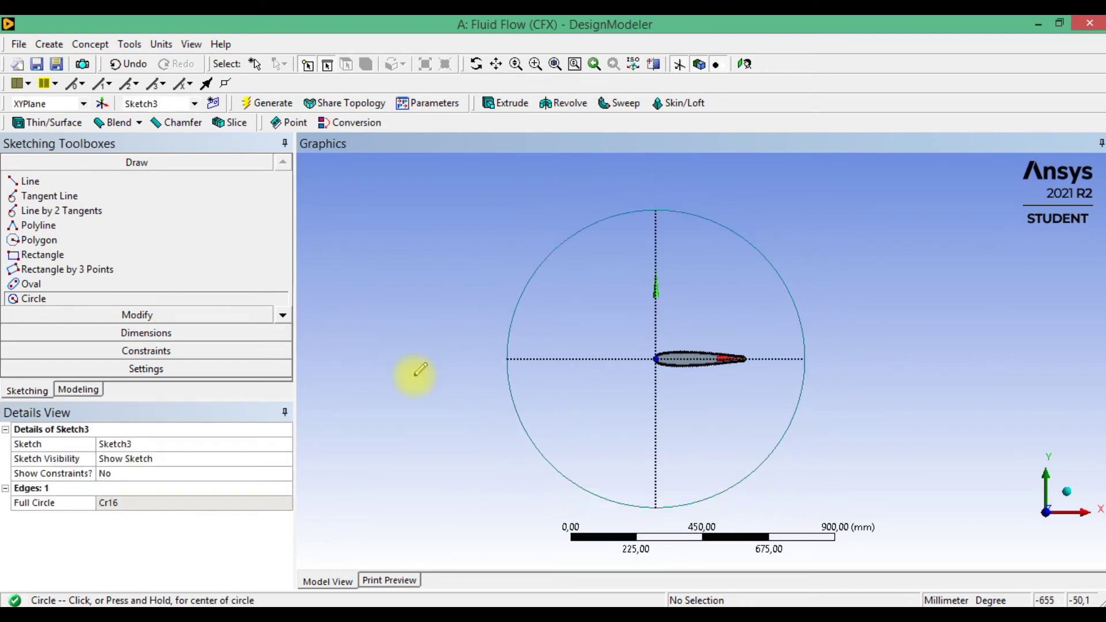
click(30, 182)
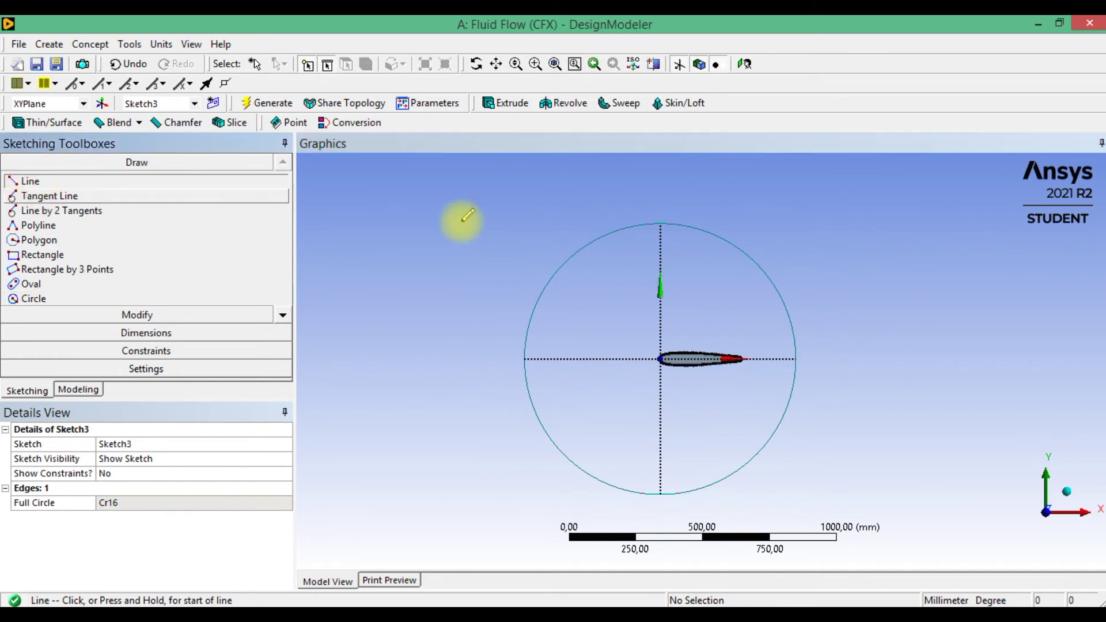
Draw horizontal lines right from the circle's top and bottom, joined by a vertical line
click(661, 222)
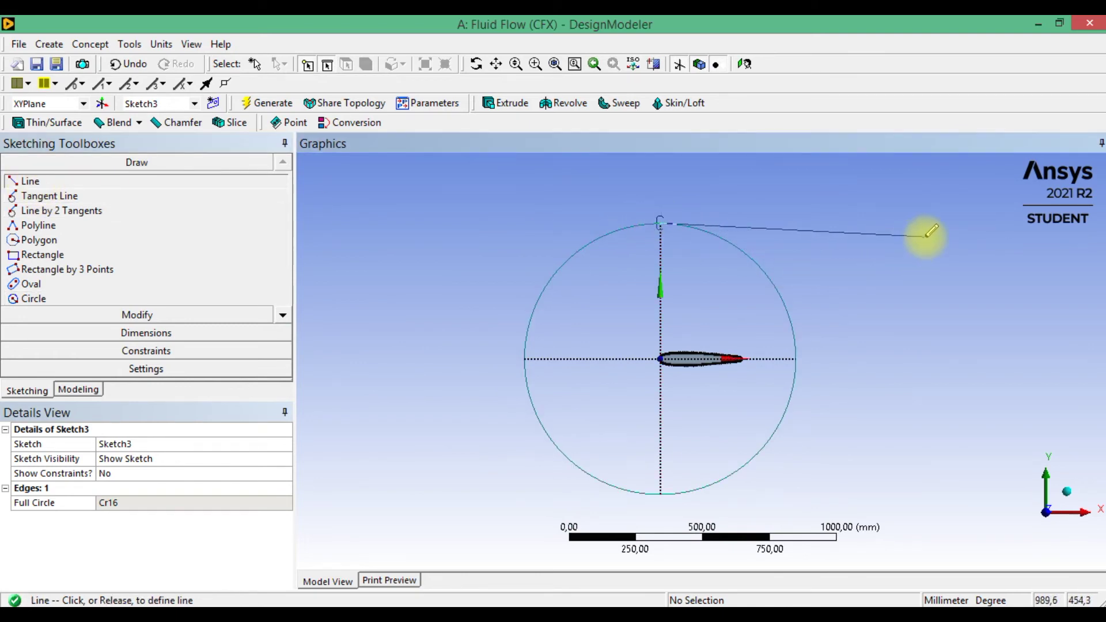
click(964, 221)
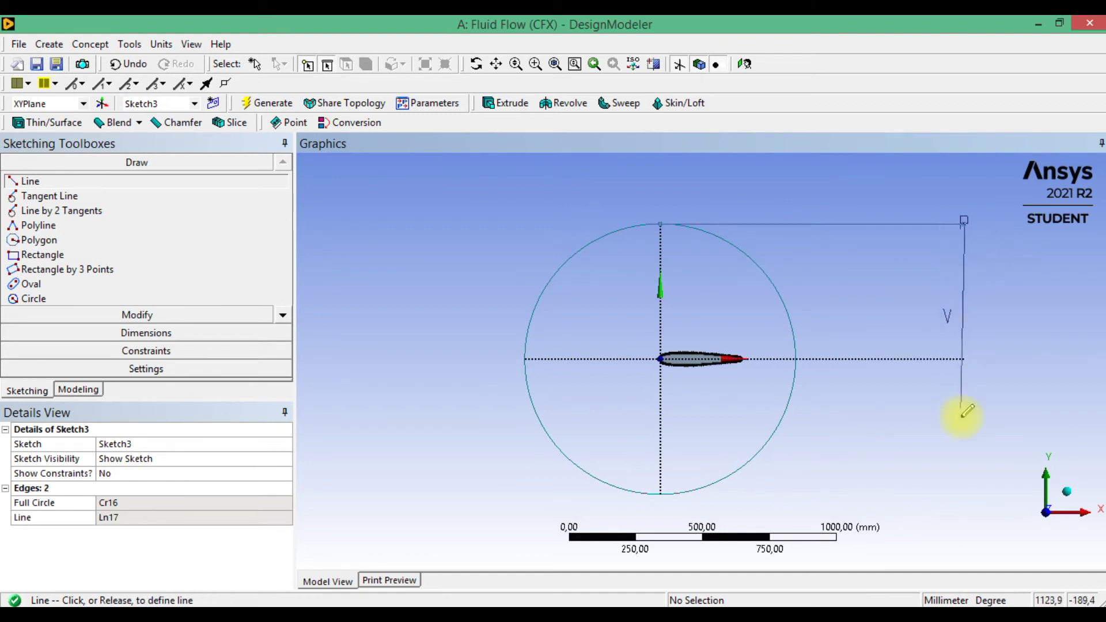
key(Escape)
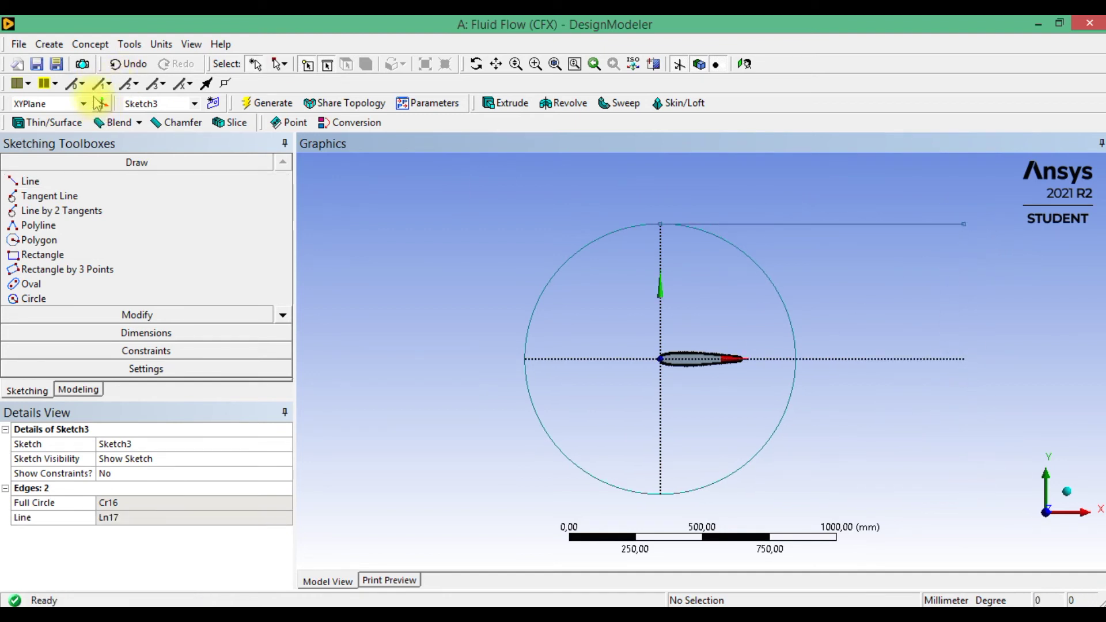
click(29, 181)
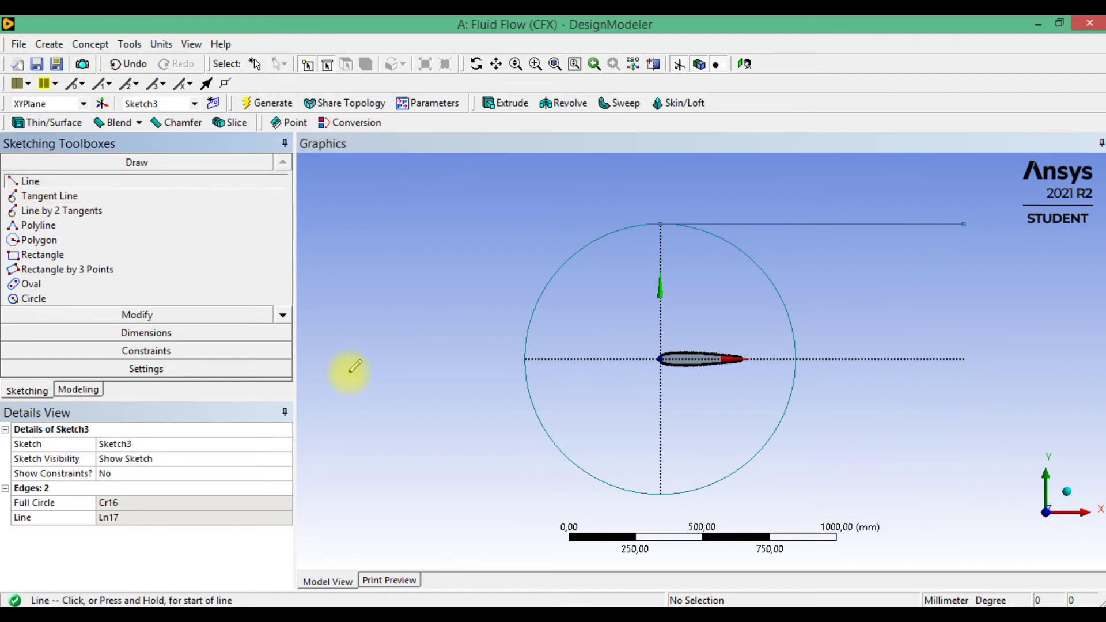
click(661, 493)
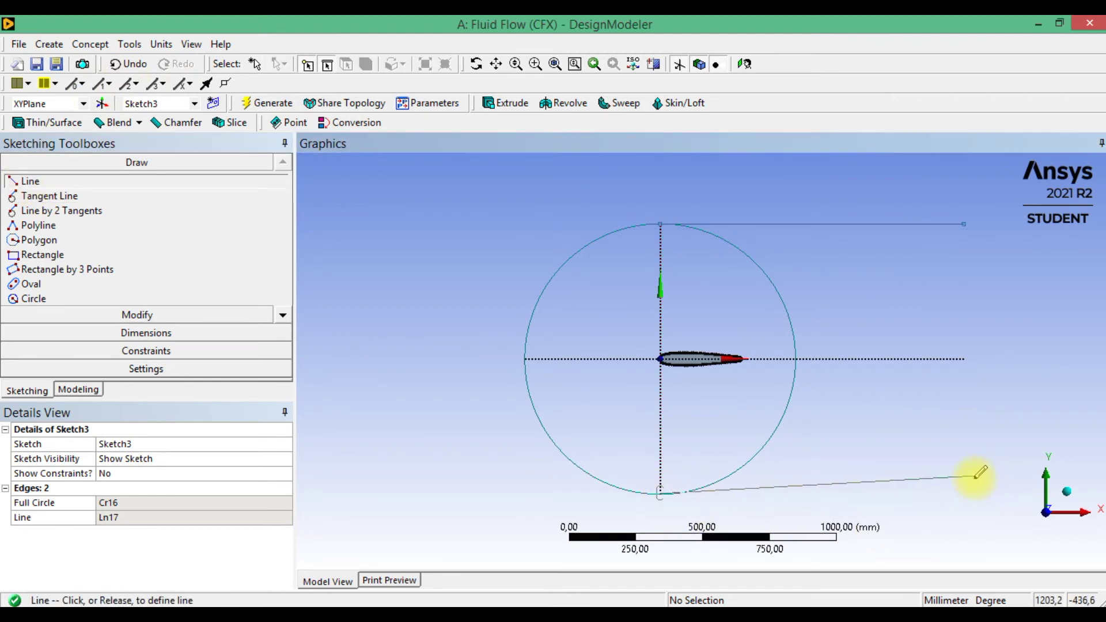
click(967, 494)
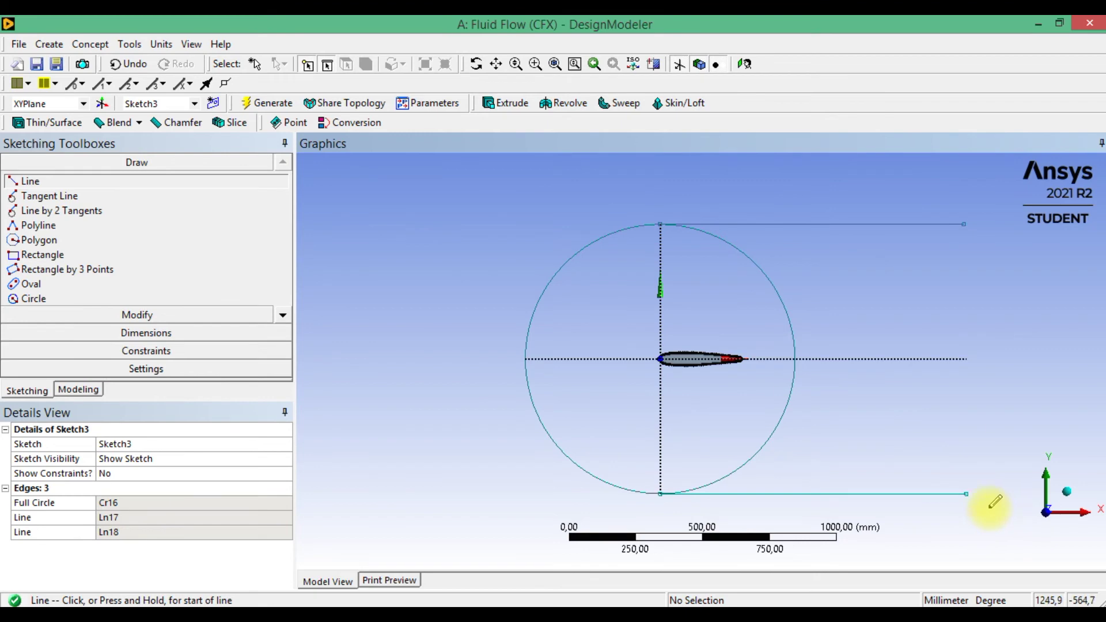
click(967, 494)
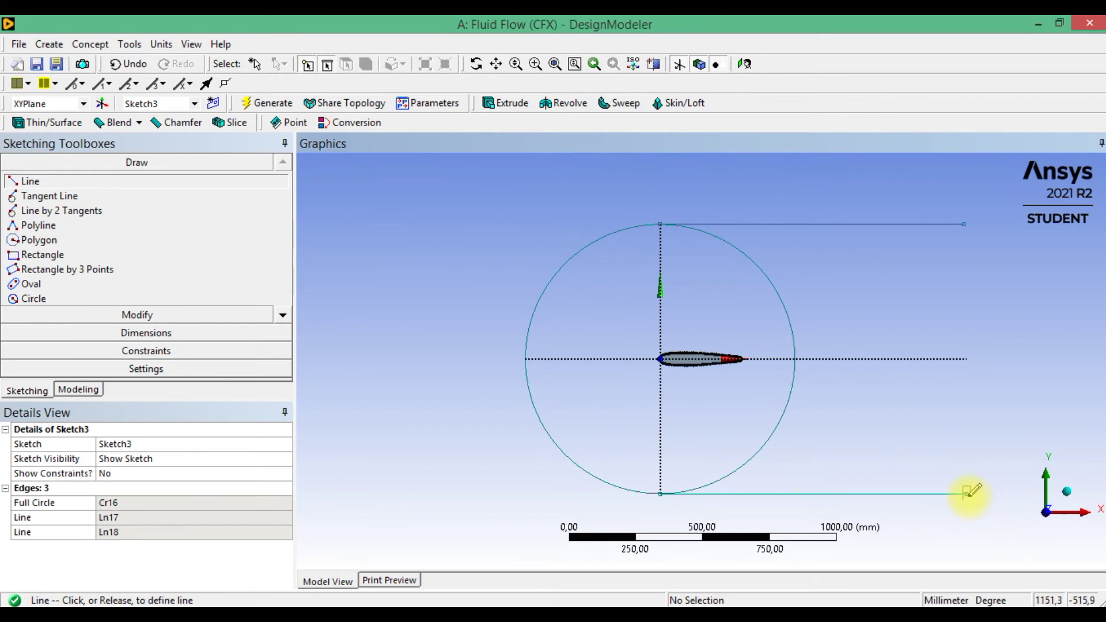
click(968, 184)
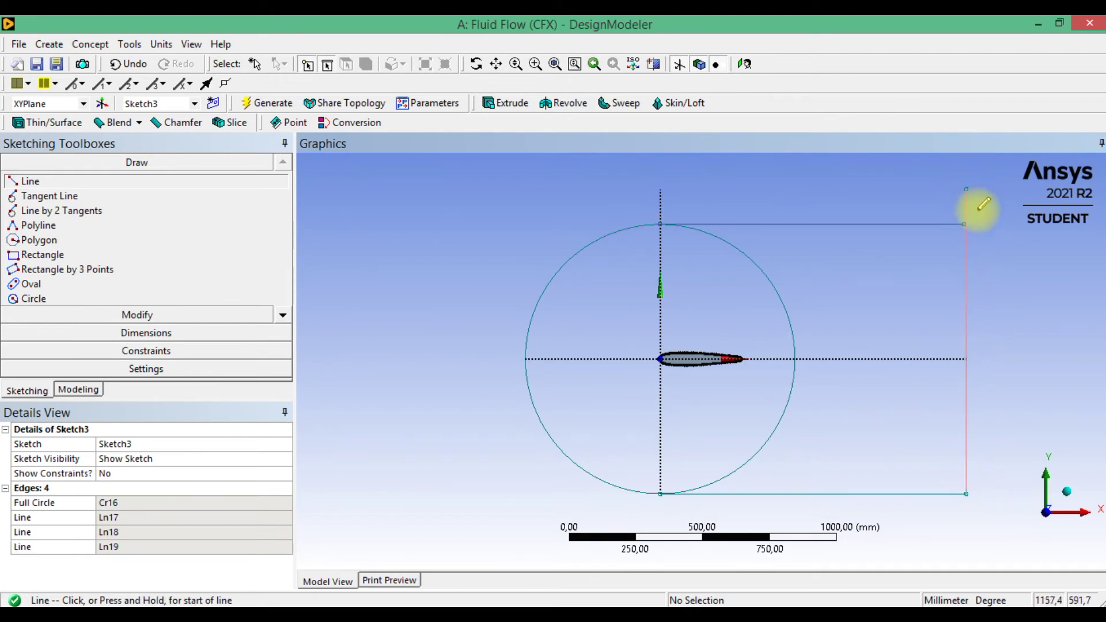
scroll(995, 240, up, 2)
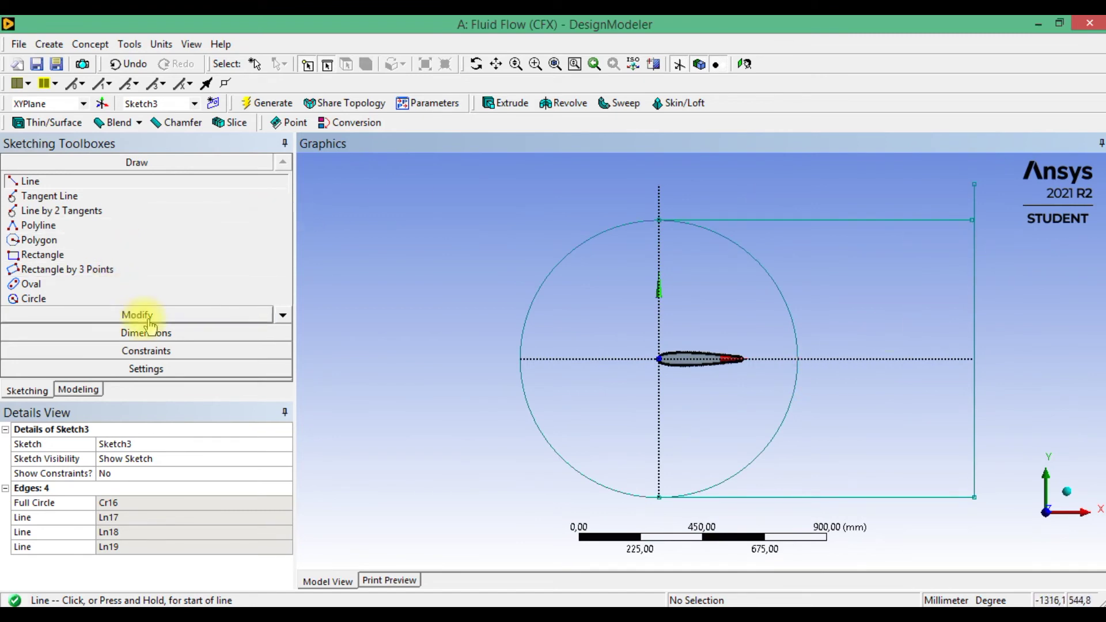
Trim away the circle's right-half arcs and the vertical line's stub above the top line
click(169, 316)
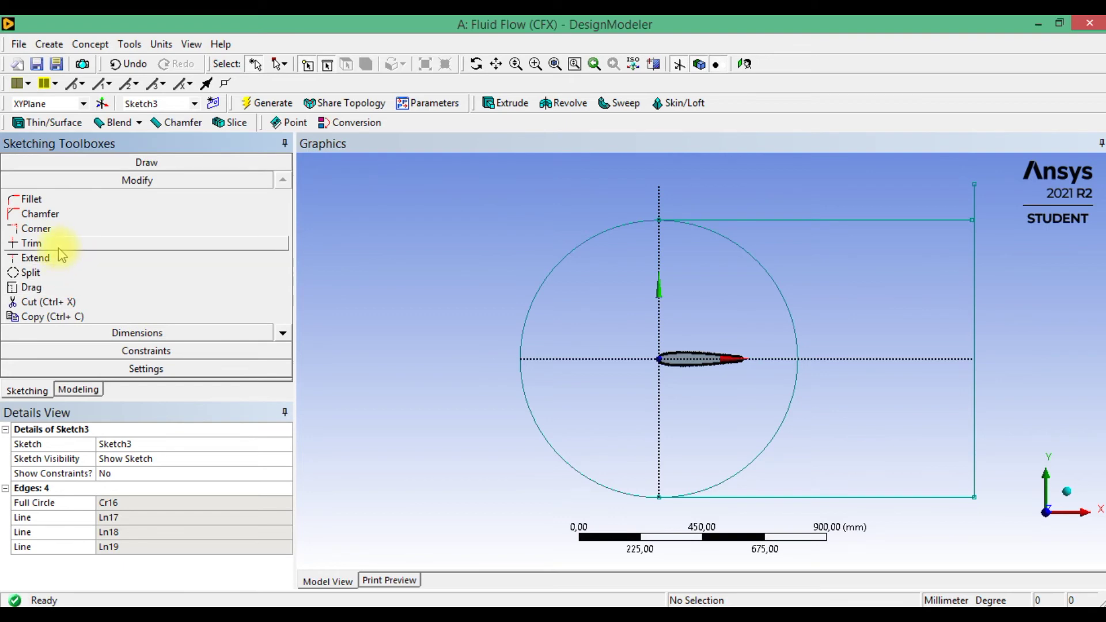
click(40, 244)
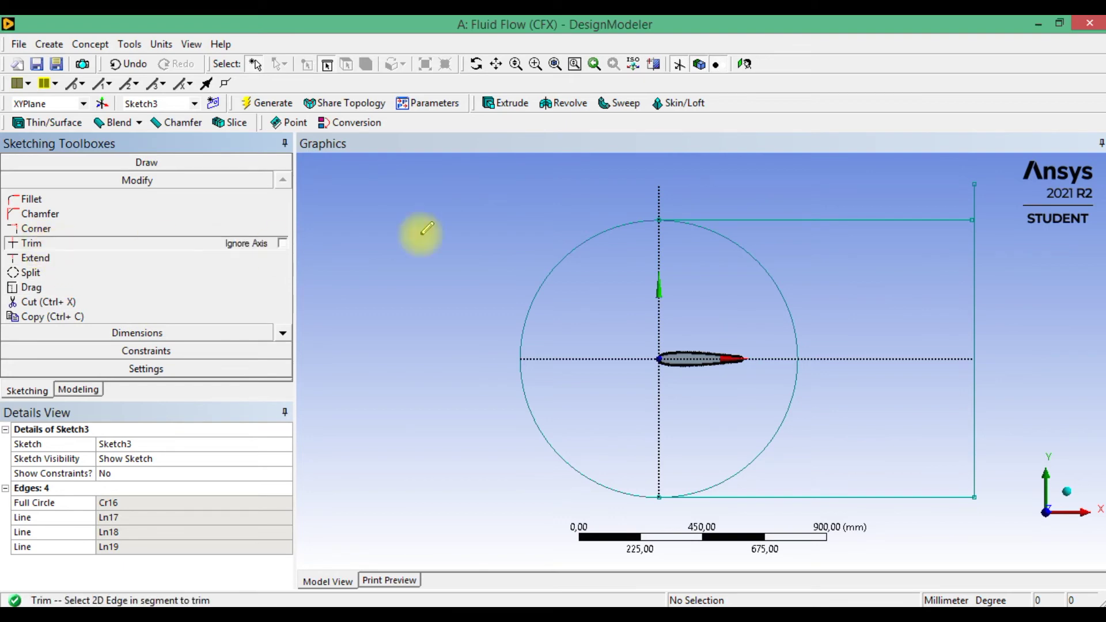
click(769, 267)
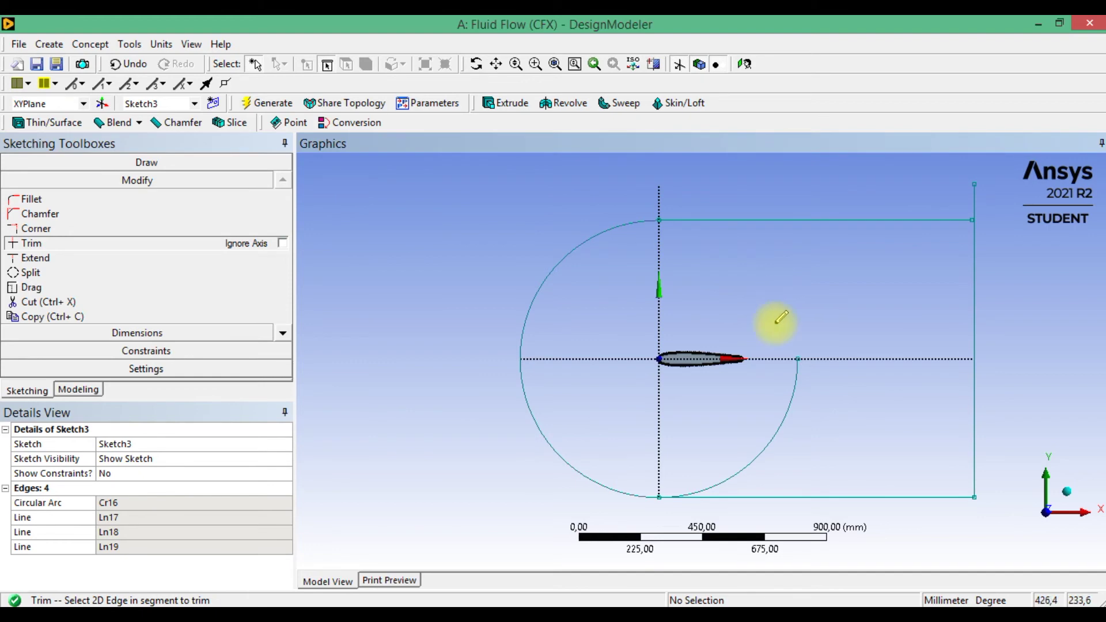
click(793, 393)
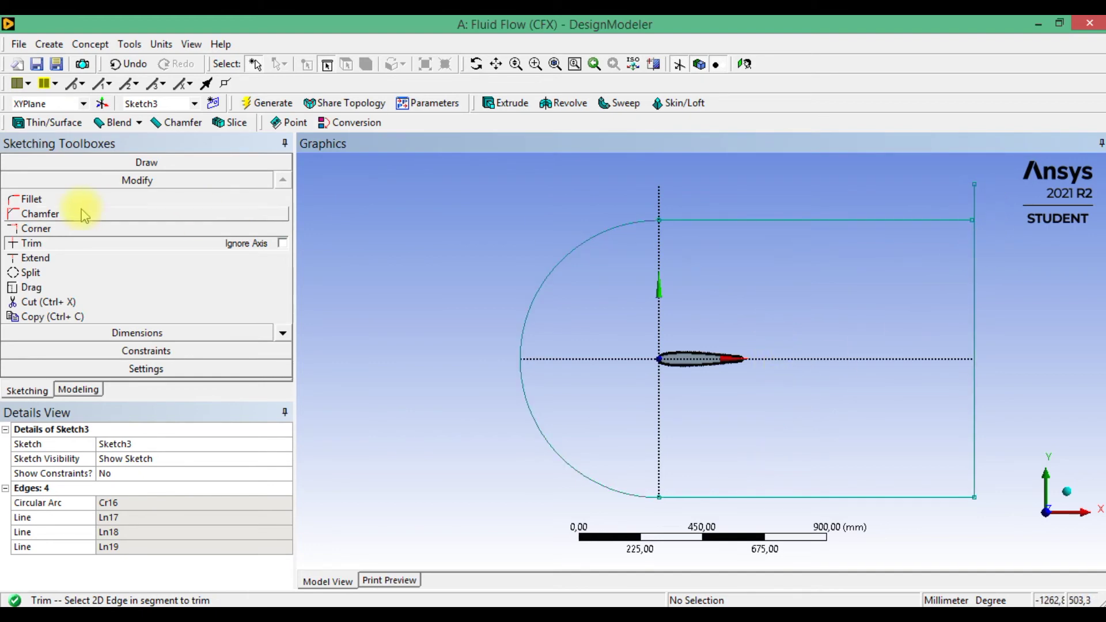
click(74, 256)
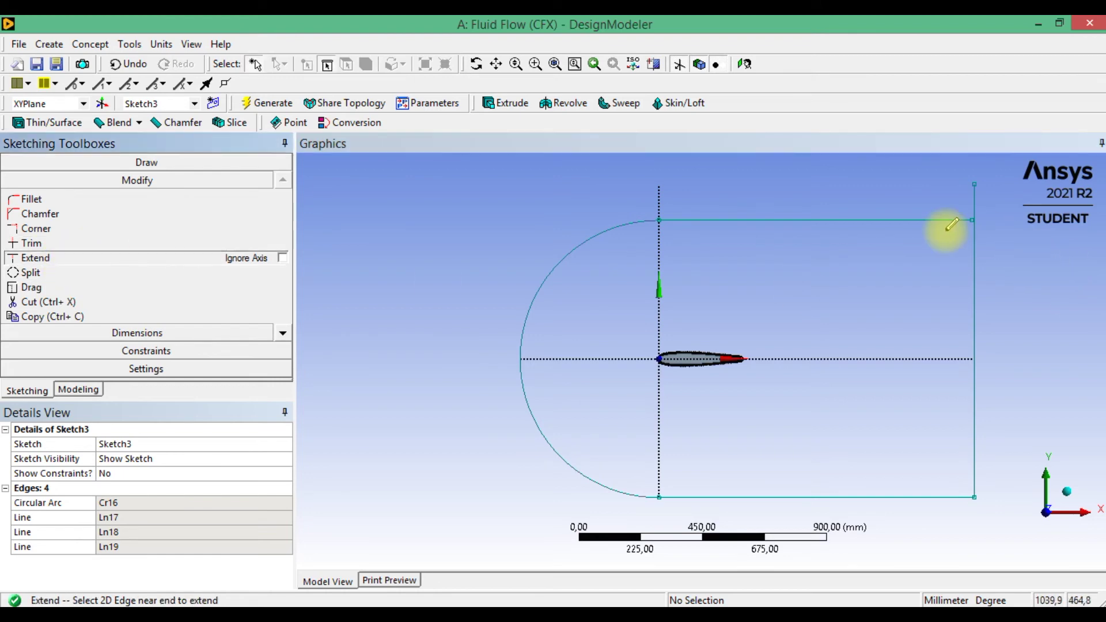
click(34, 243)
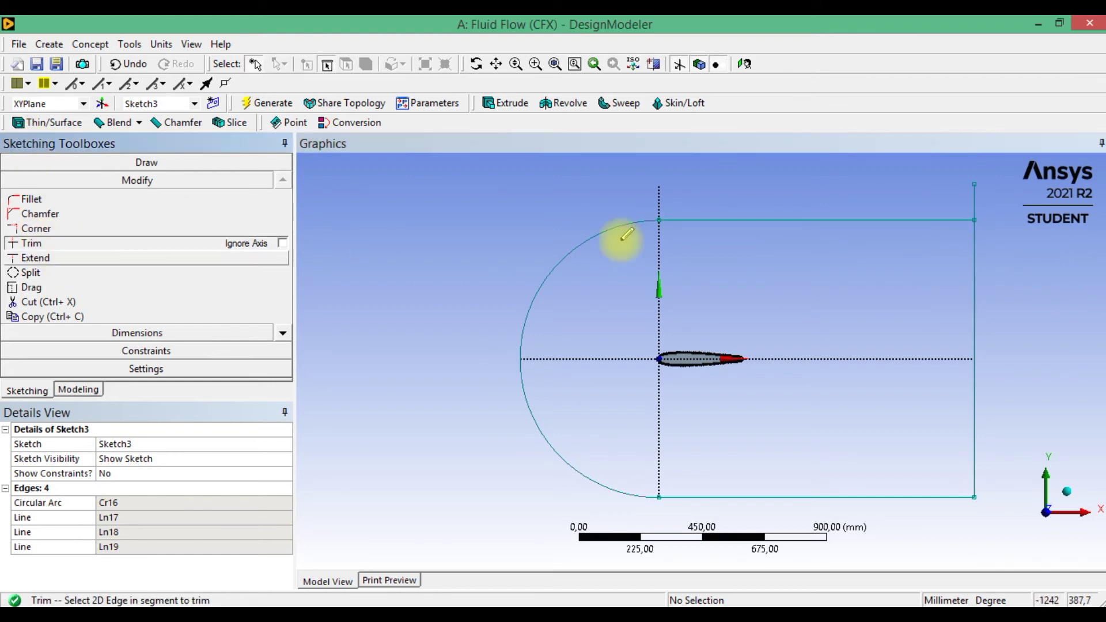
click(975, 203)
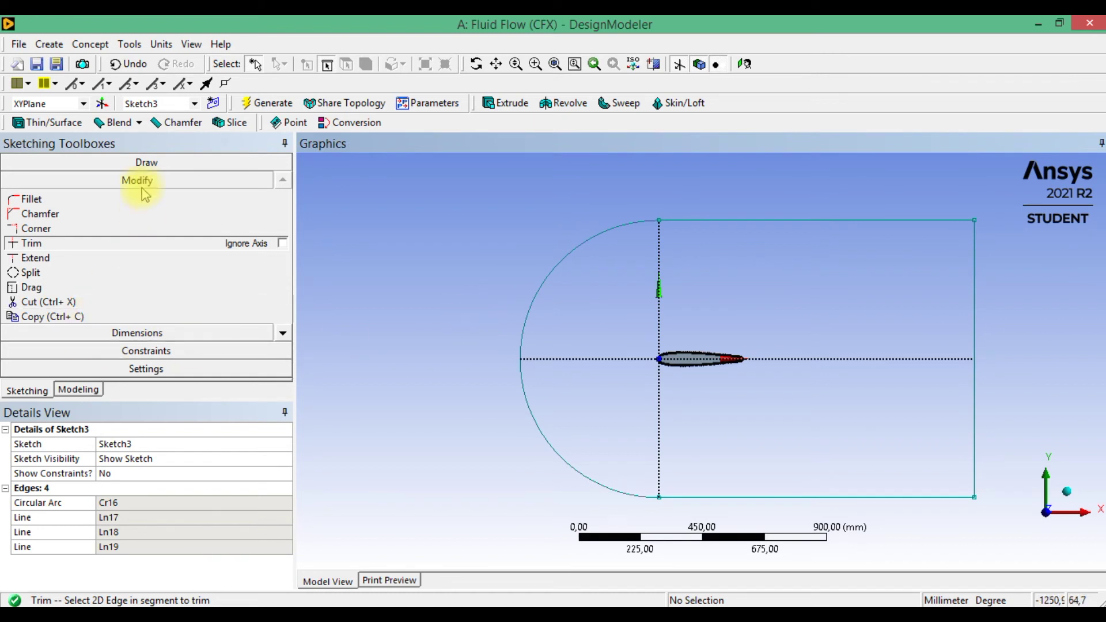
Add radius dimension R1 on the arc and horizontal length dimension L2 across the top
click(174, 337)
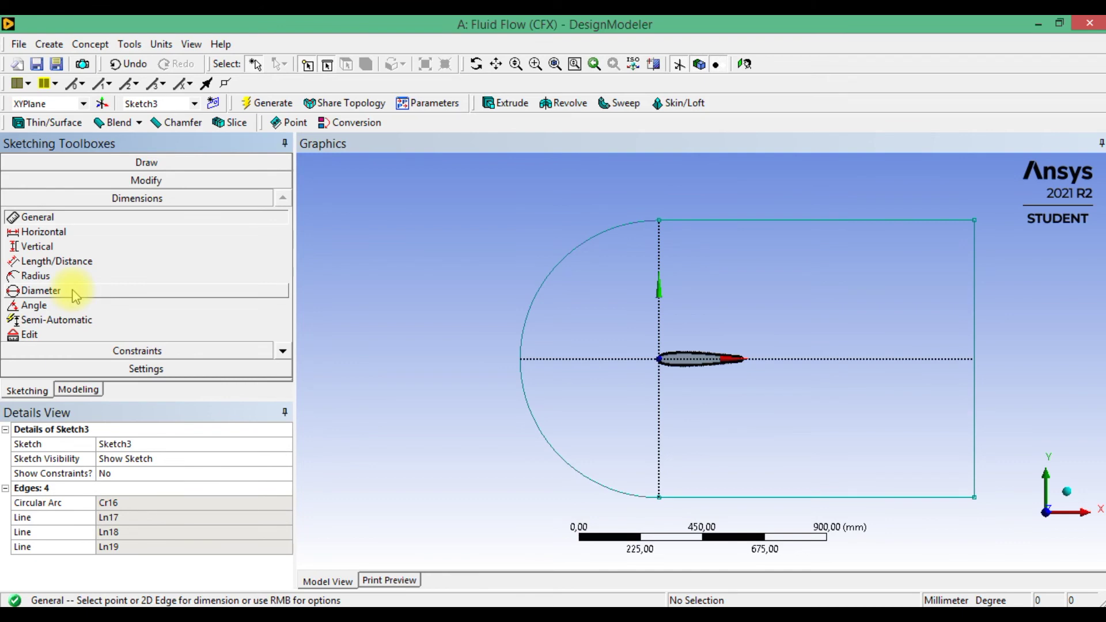
click(53, 275)
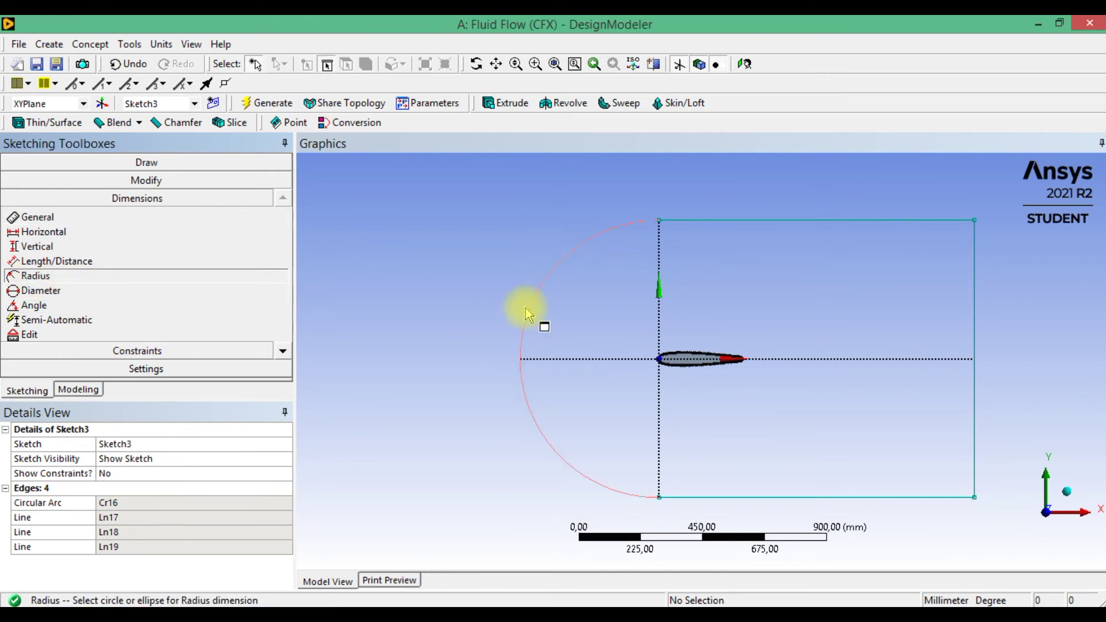
click(528, 310)
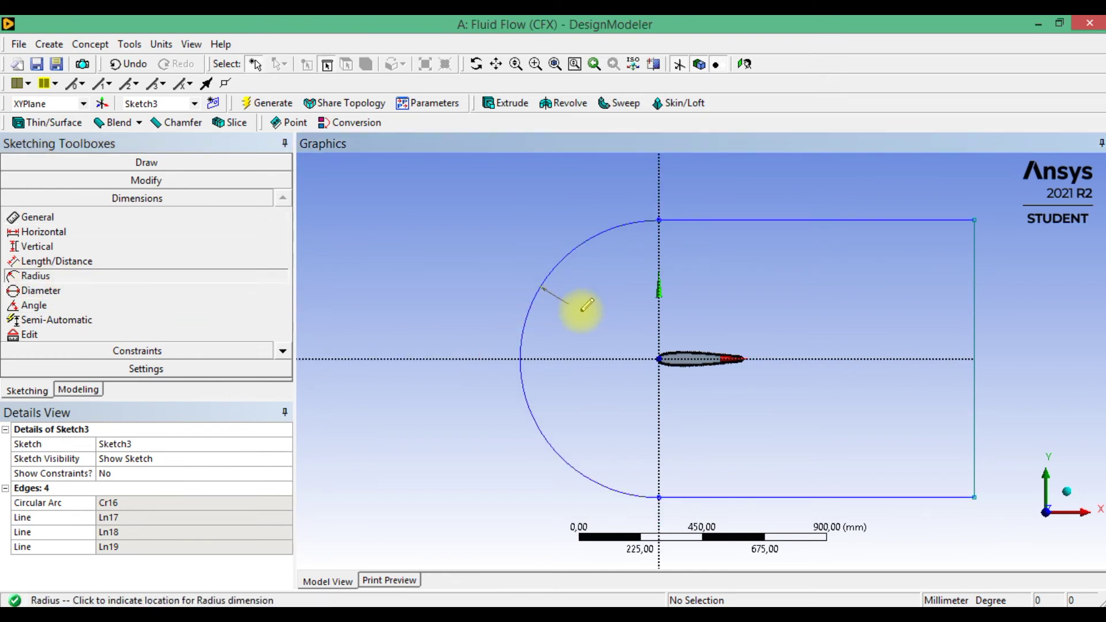
click(582, 310)
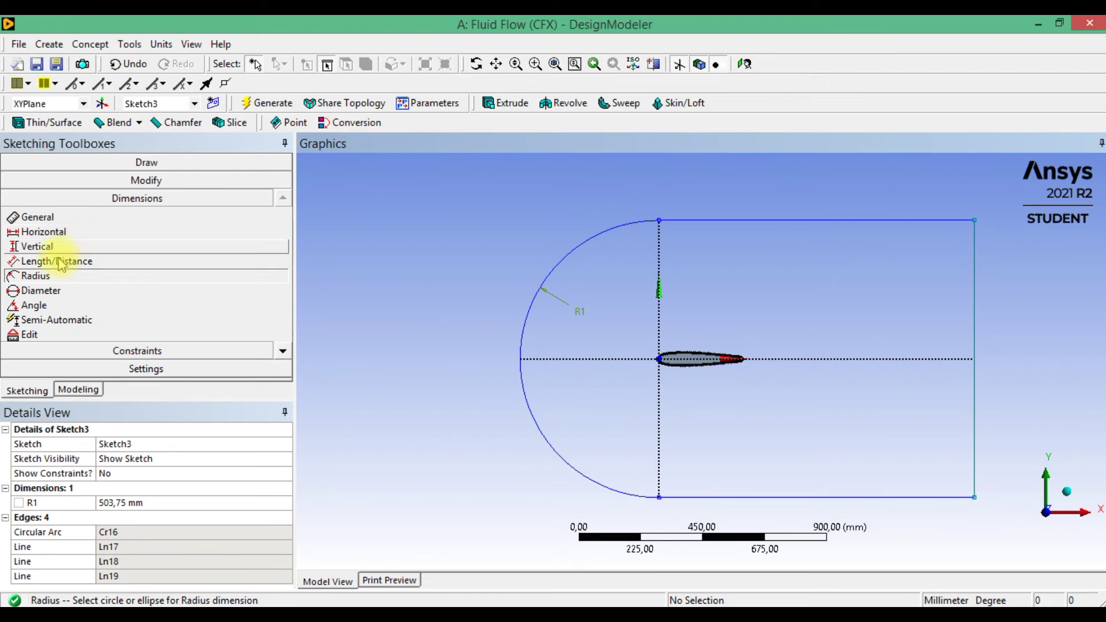
click(84, 320)
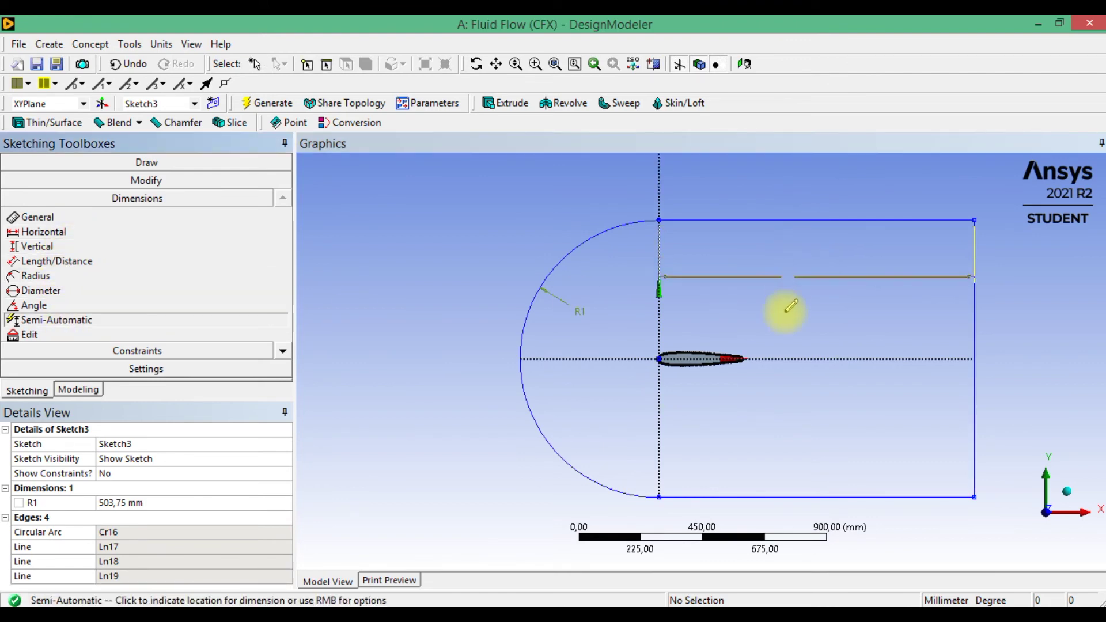
click(790, 191)
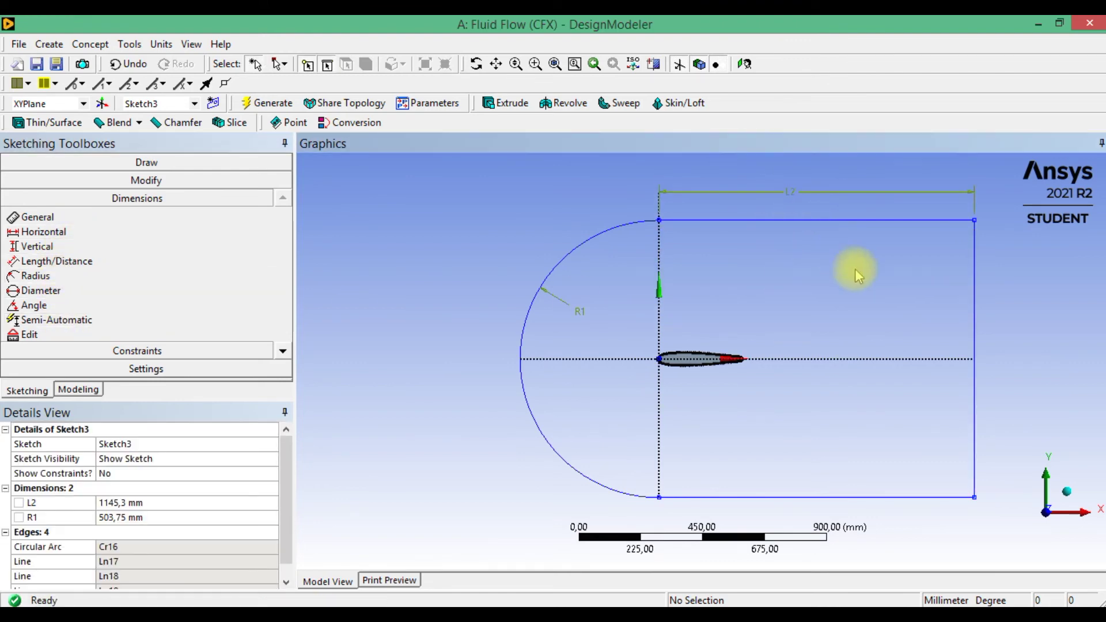
click(980, 317)
Change the R1 radius dimension value to 3000 mm in Details View
click(589, 323)
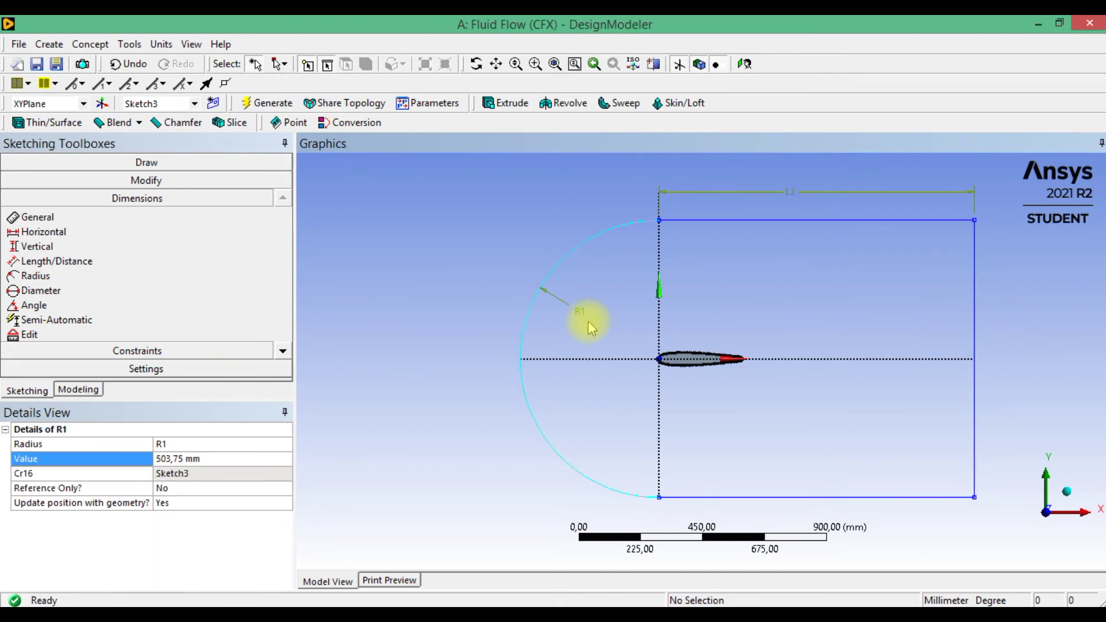
click(262, 458)
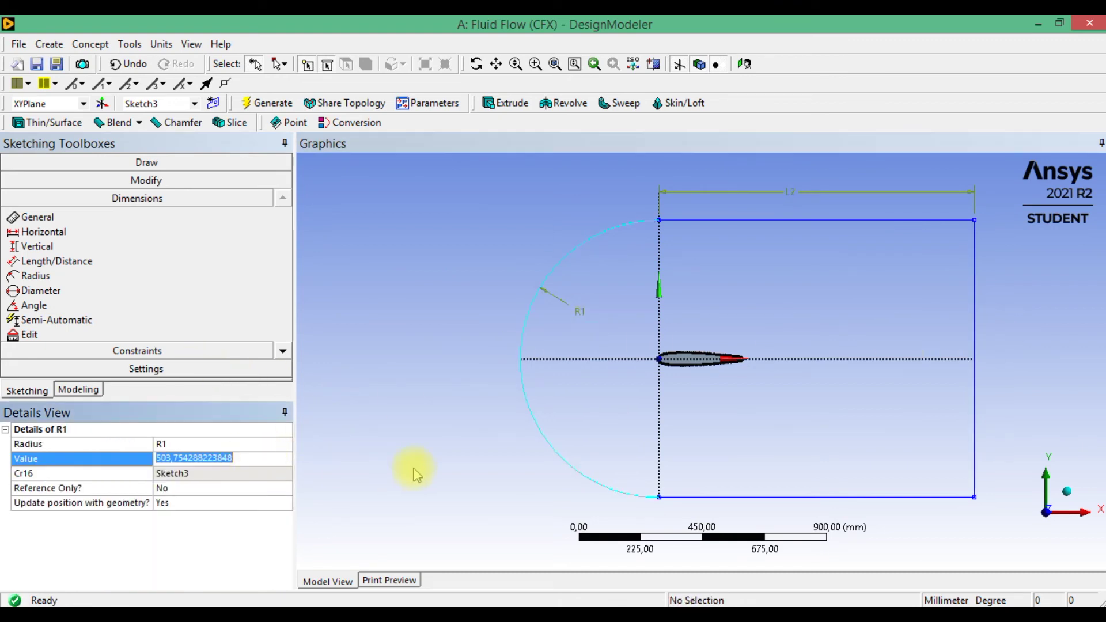
text(3000)
key(Return)
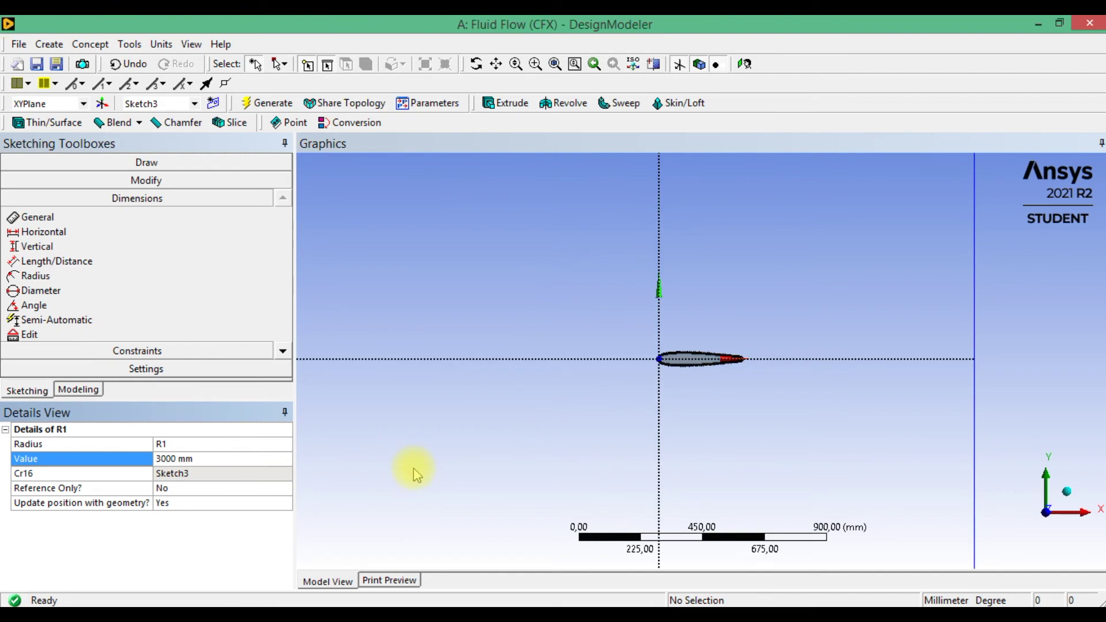
scroll(677, 438, down, 5)
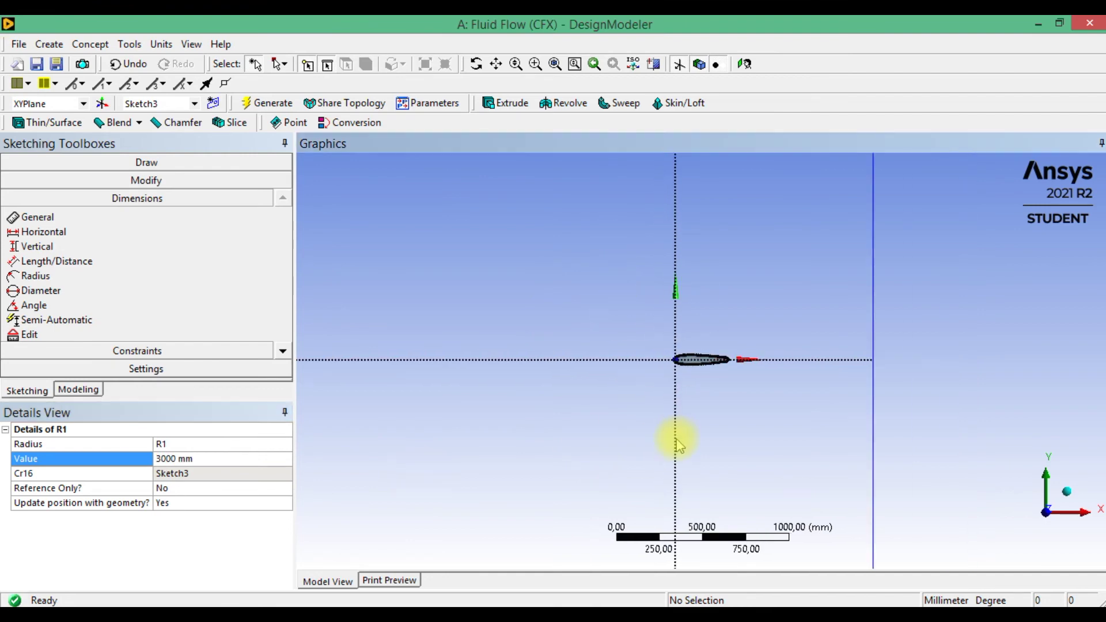
scroll(676, 438, down, 1)
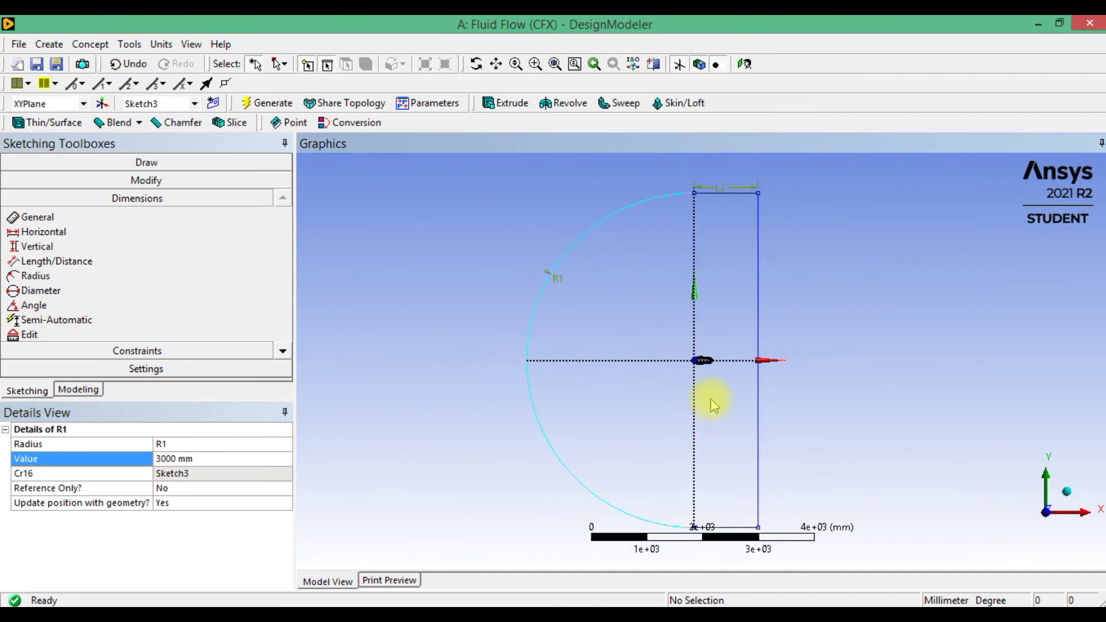
Set the L2 length dimension to 2000 mm, then reselect L2 to edit its value again
click(724, 185)
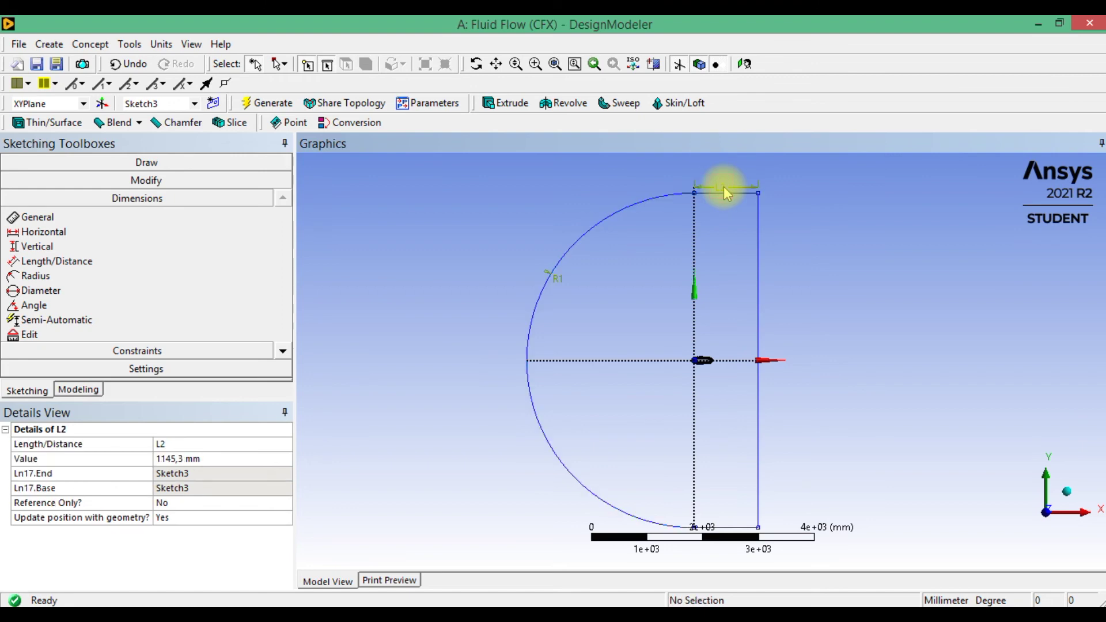
click(211, 459)
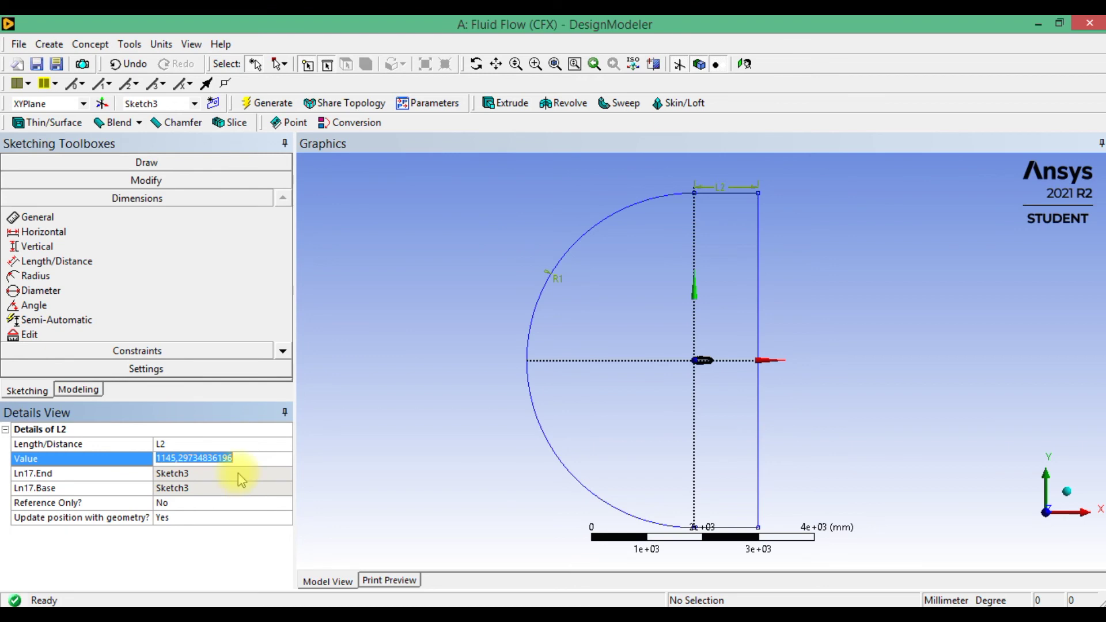
text(2000)
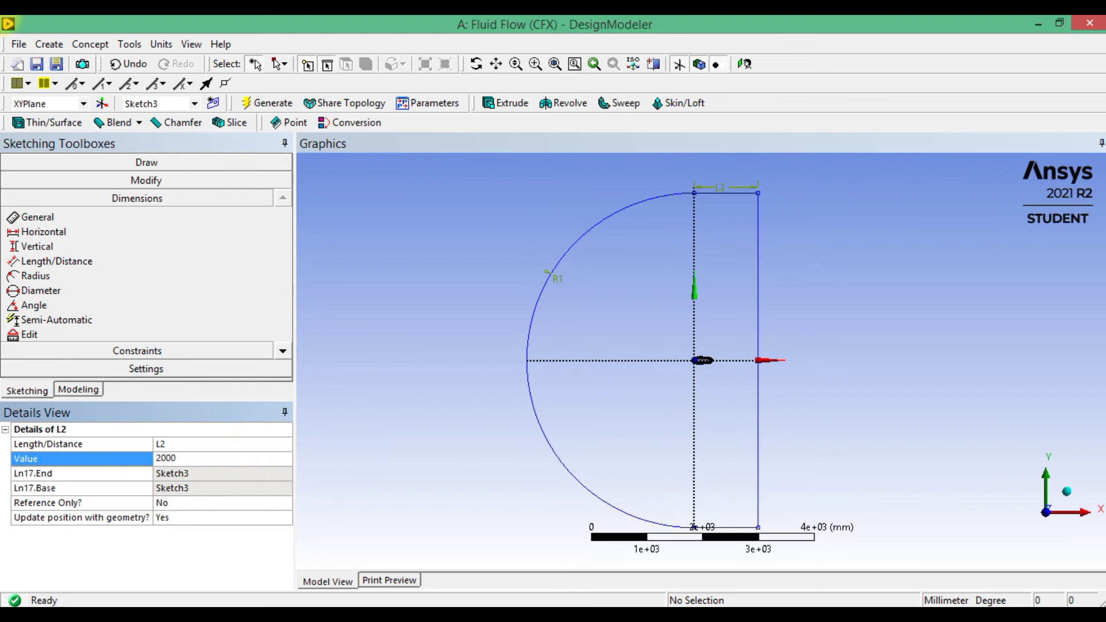
key(Return)
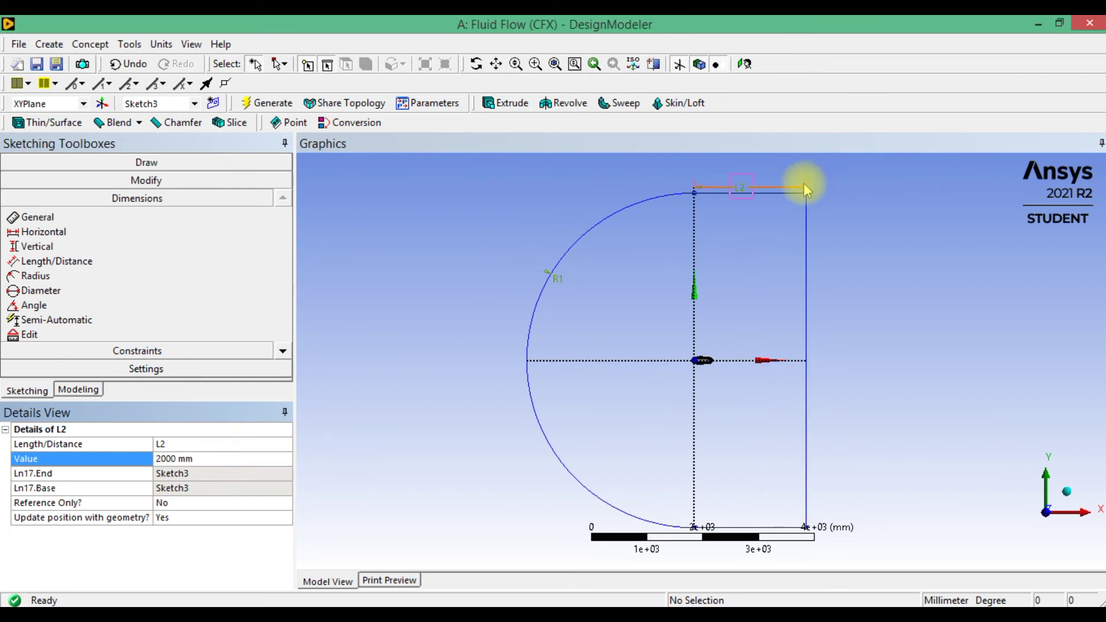
click(752, 190)
ctrl+click(746, 185)
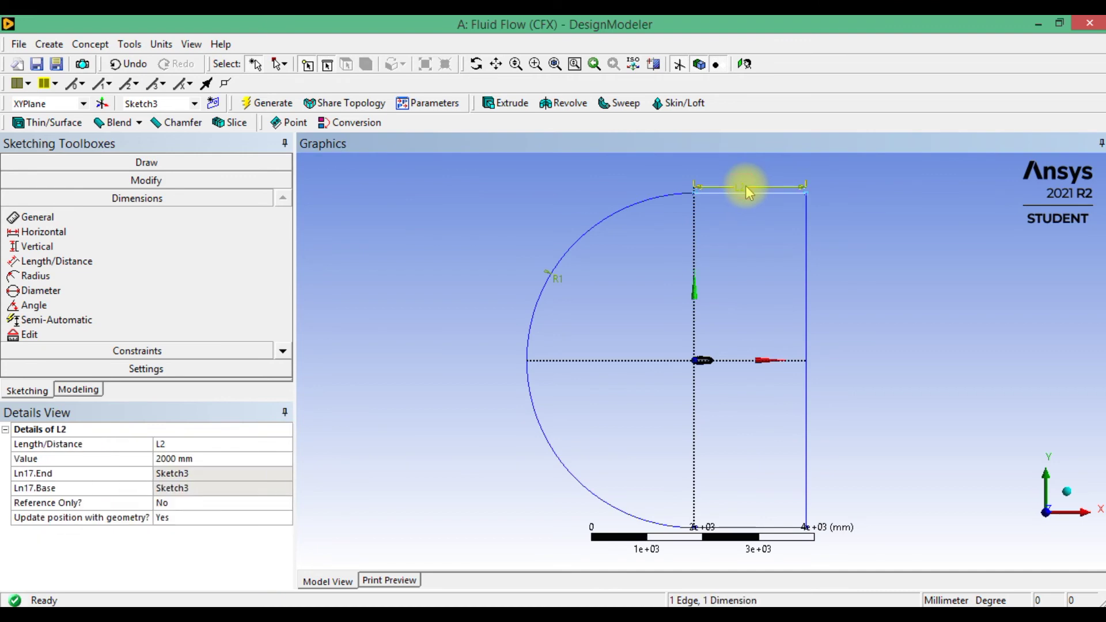
click(196, 460)
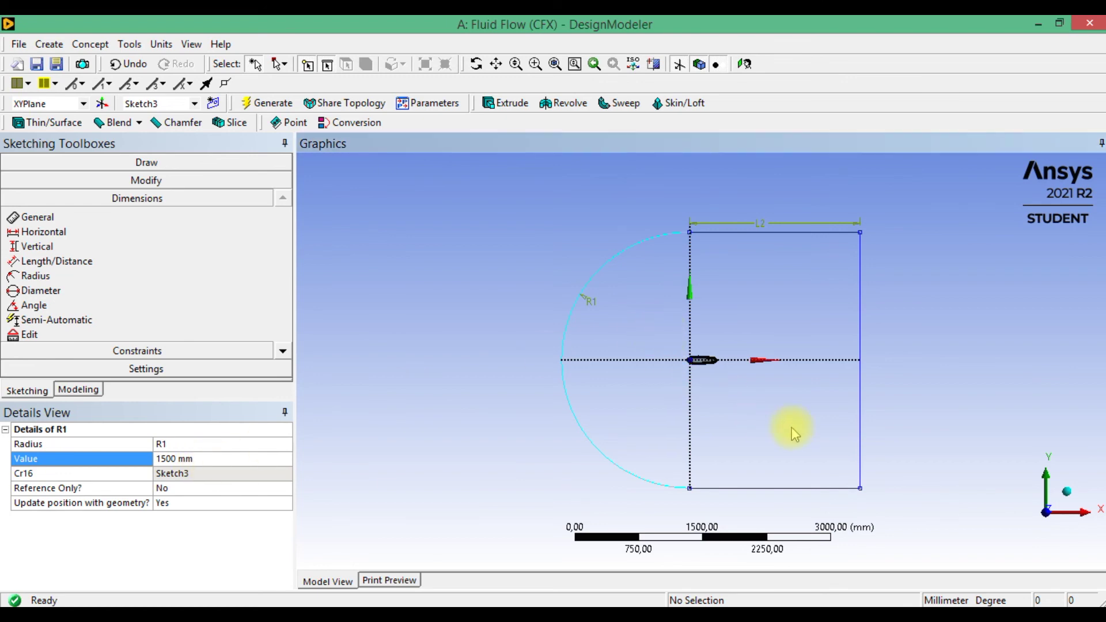
Extrude Sketch3 as an Add Frozen body (Extrude4) and generate it
click(75, 391)
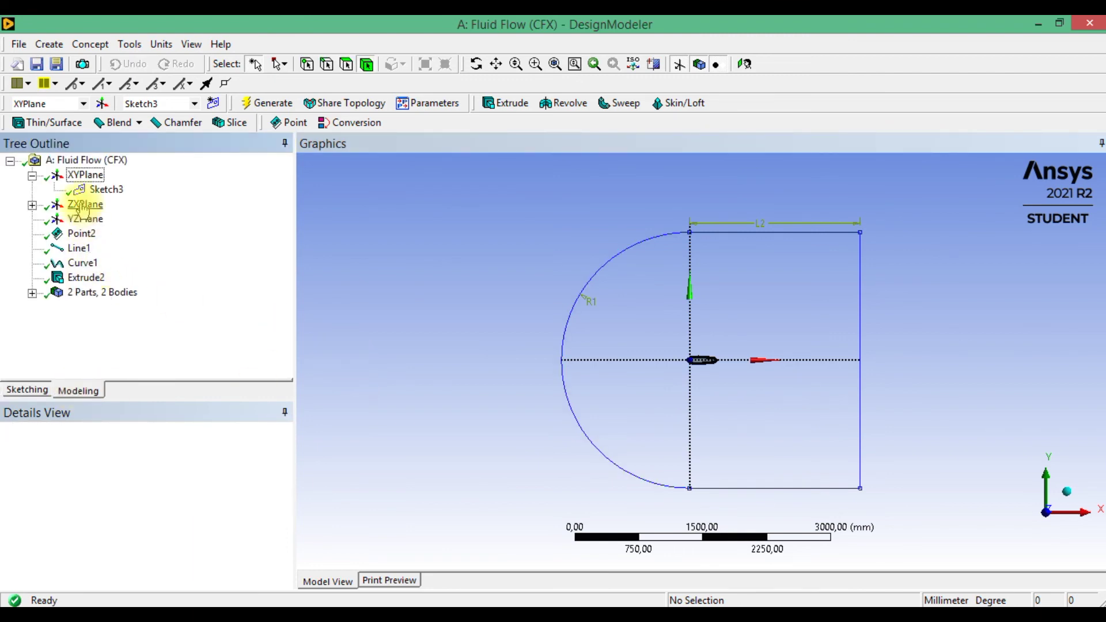
click(109, 196)
click(49, 45)
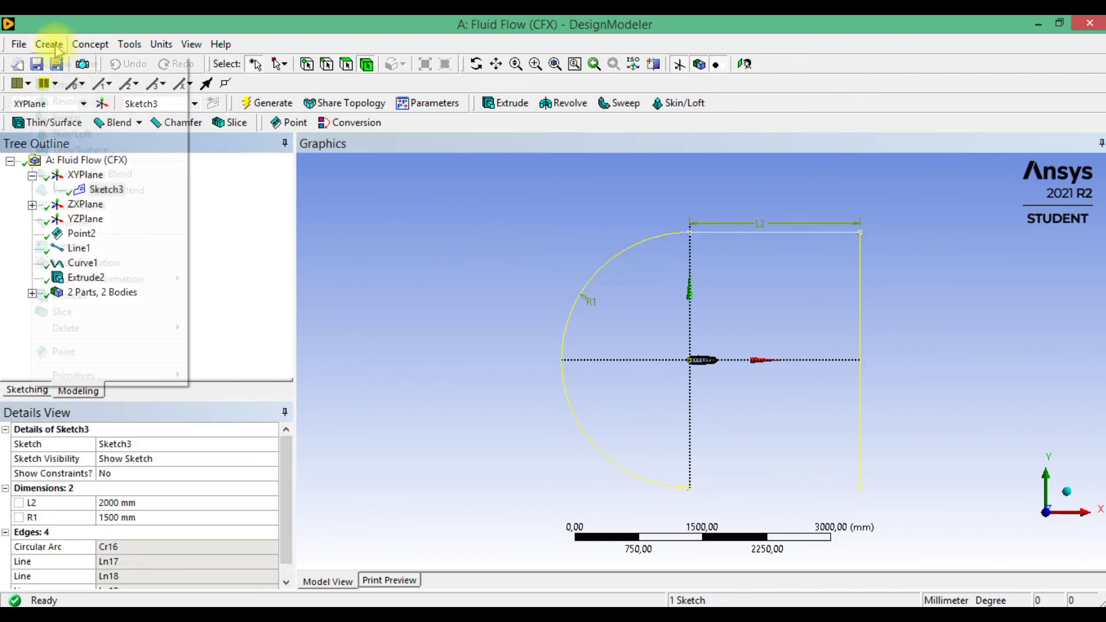
click(69, 84)
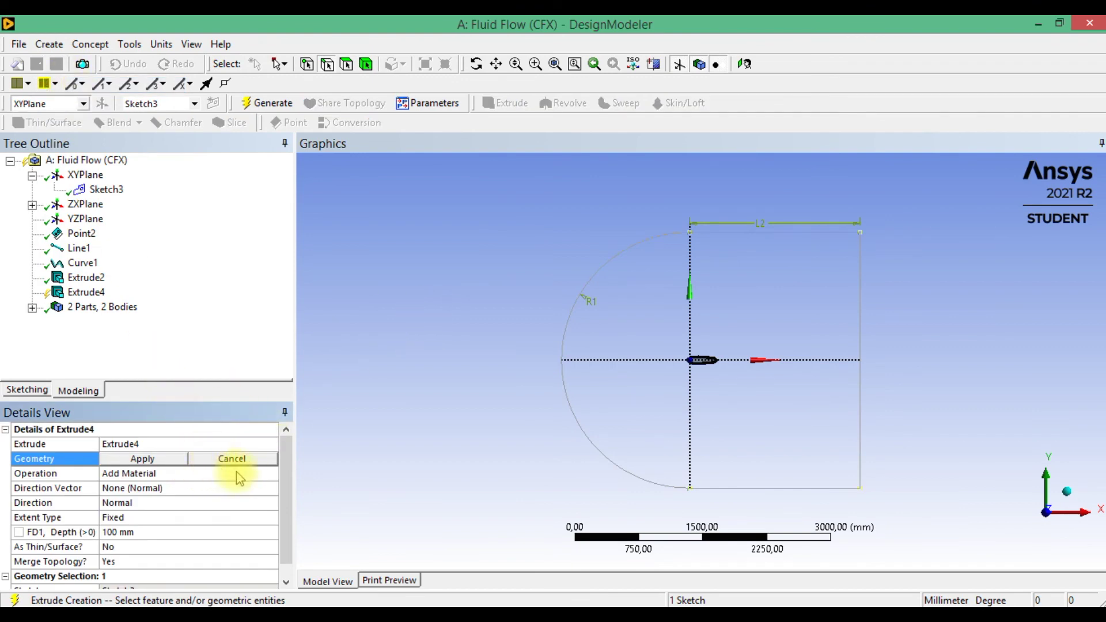
click(271, 474)
click(271, 474)
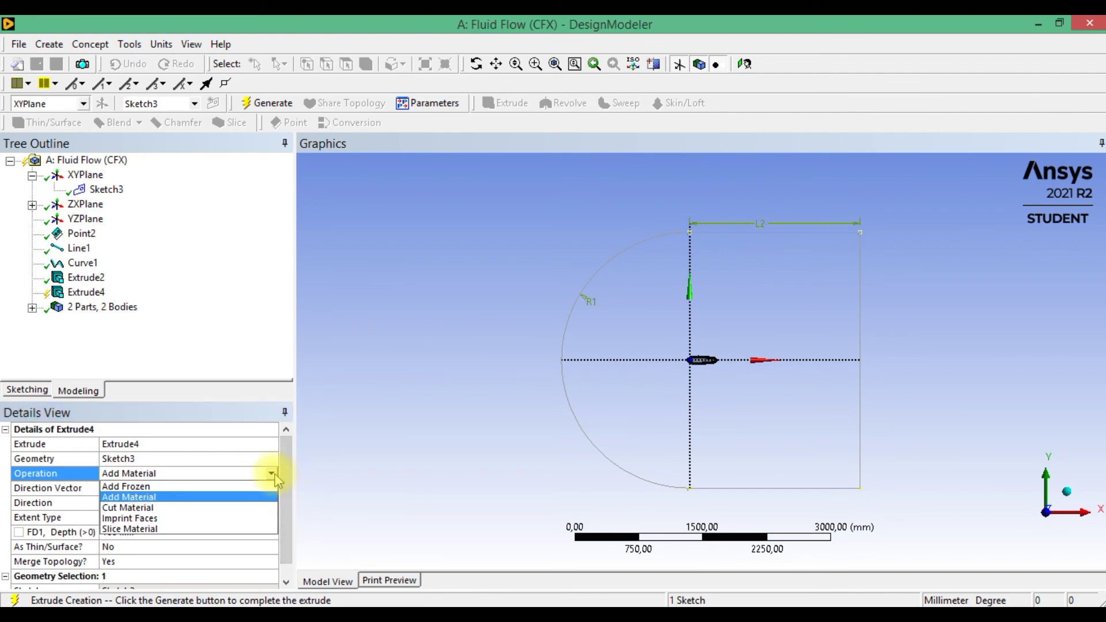
click(149, 488)
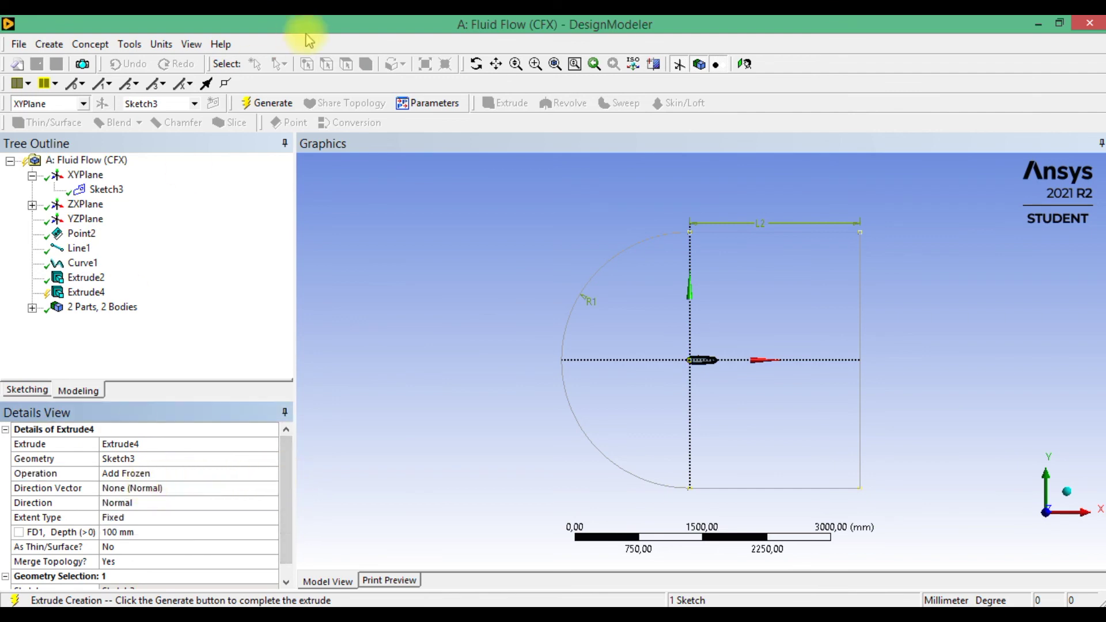
click(273, 103)
middle_drag(518, 286, 543, 306)
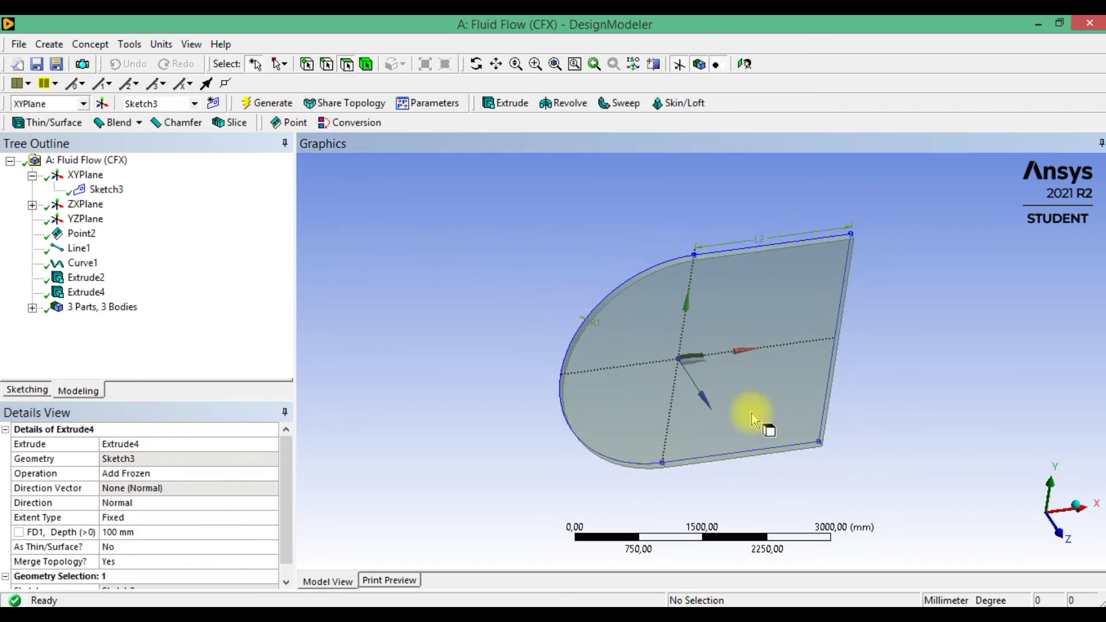
shift+middle_drag(766, 427, 627, 288)
Boolean-subtract the airfoil body (tool) from the C-shaped domain body (target)
click(49, 44)
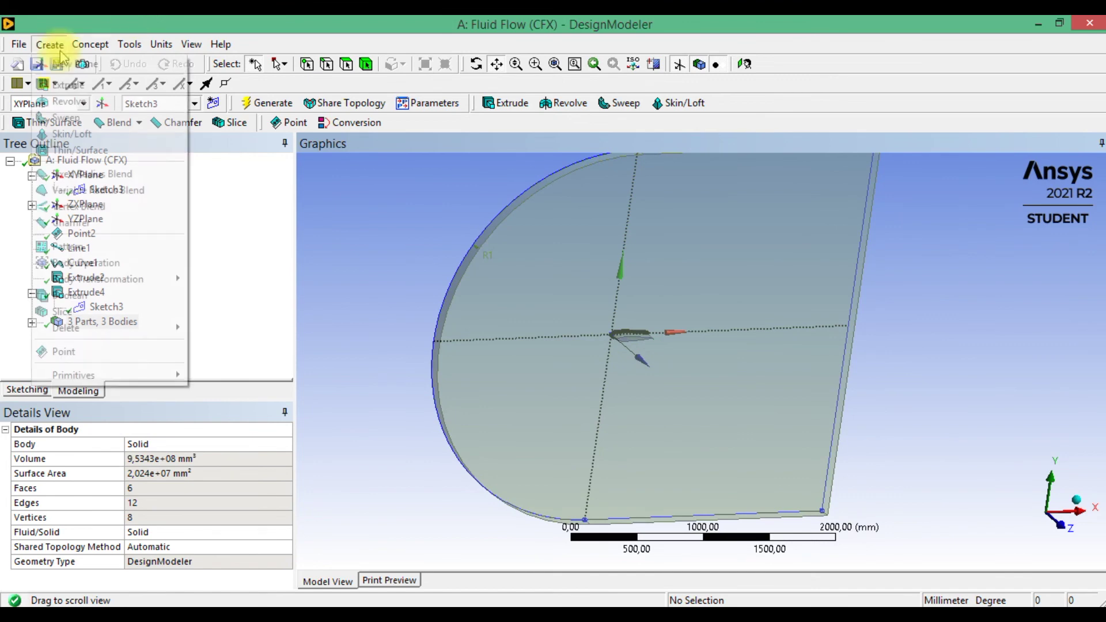
click(74, 292)
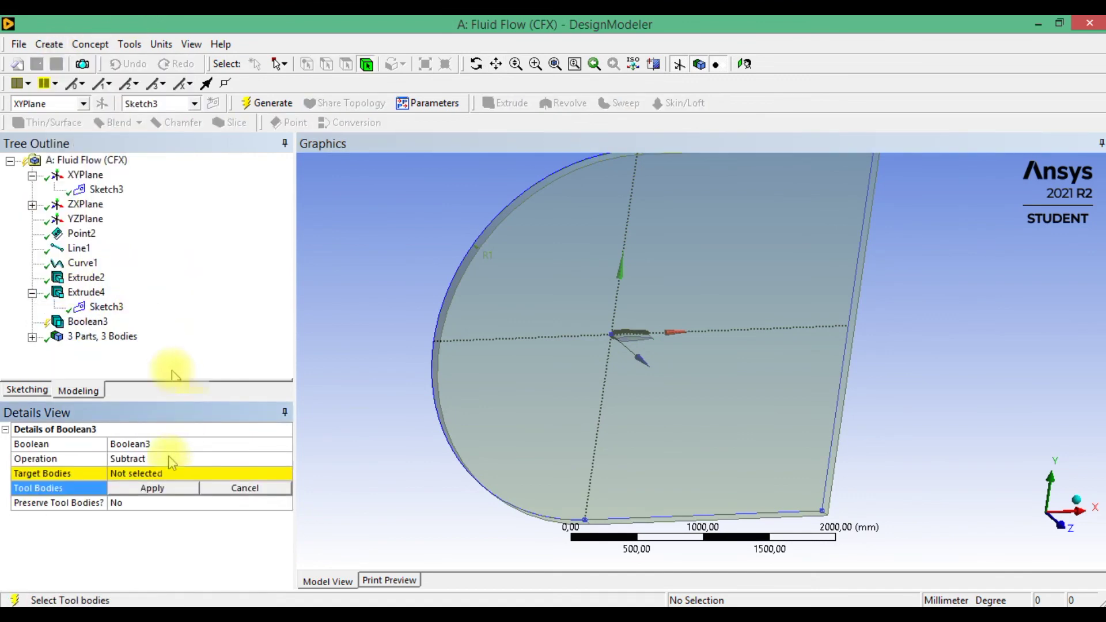
click(155, 473)
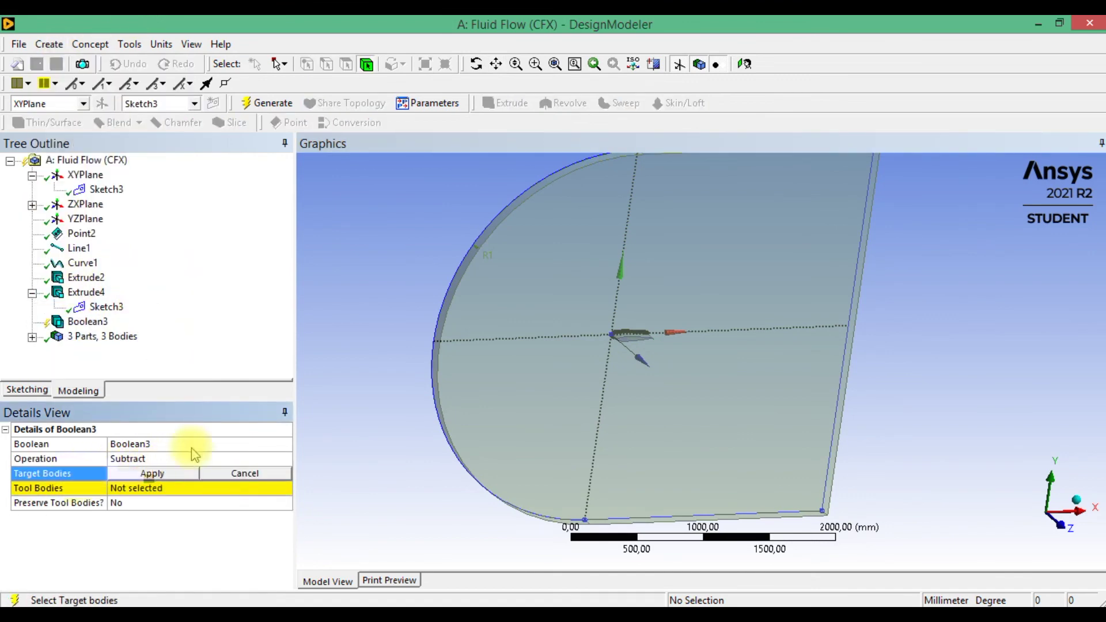
click(518, 307)
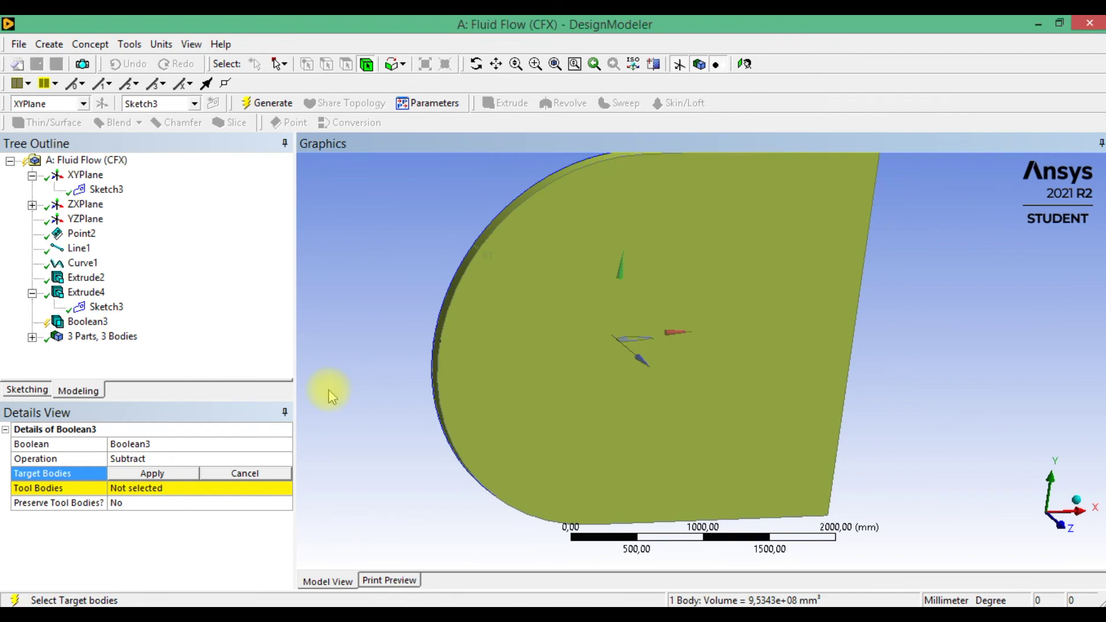
click(177, 475)
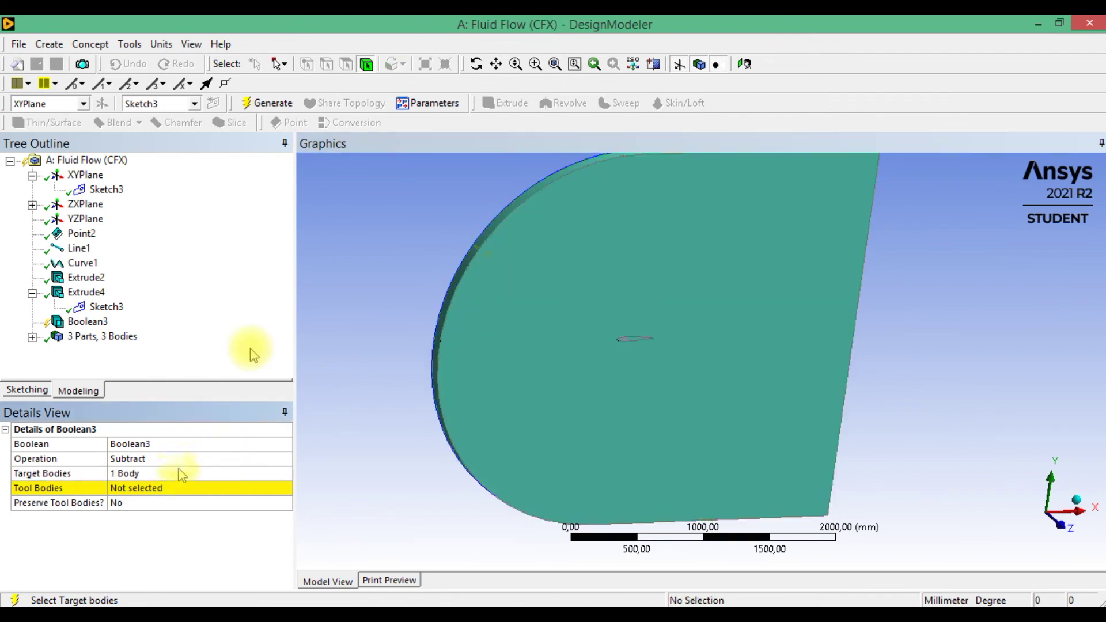
click(171, 489)
right_drag(489, 283, 738, 396)
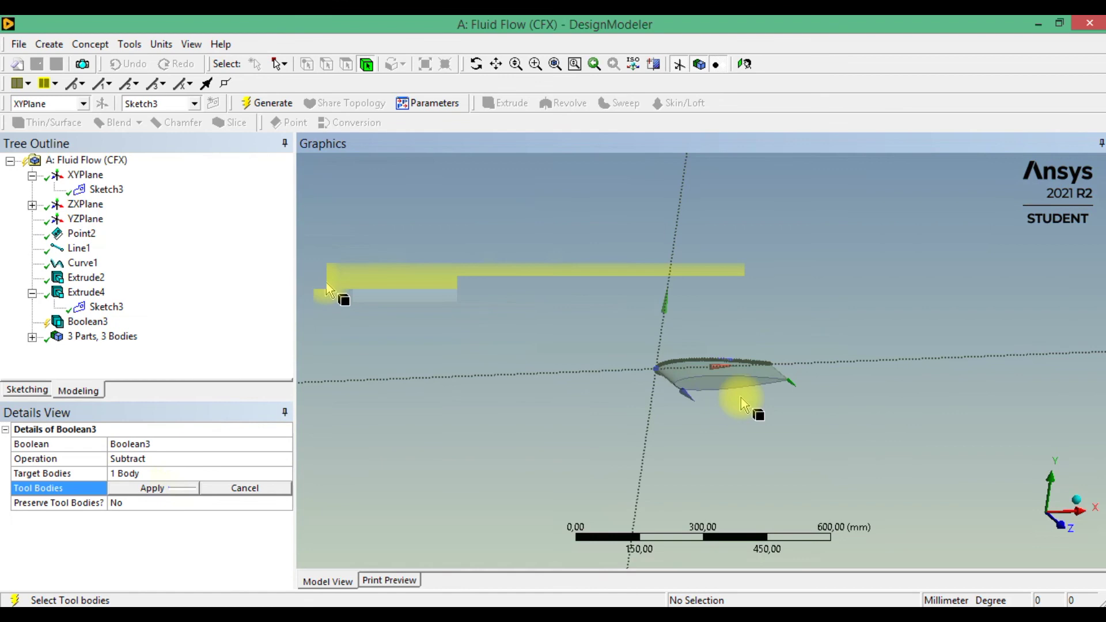
click(720, 386)
click(684, 376)
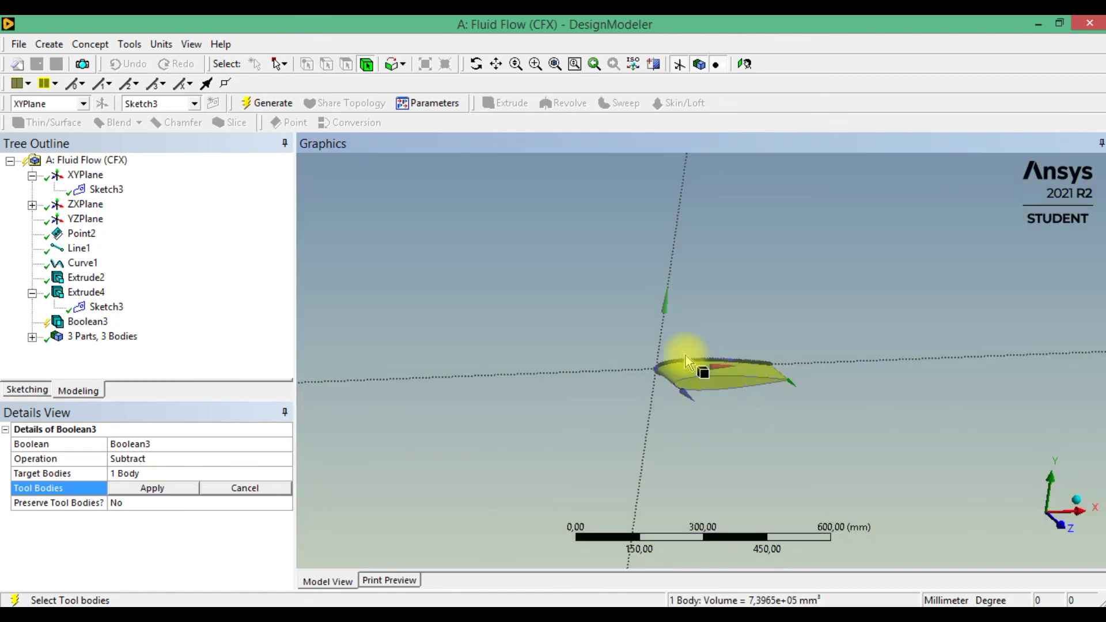
click(179, 491)
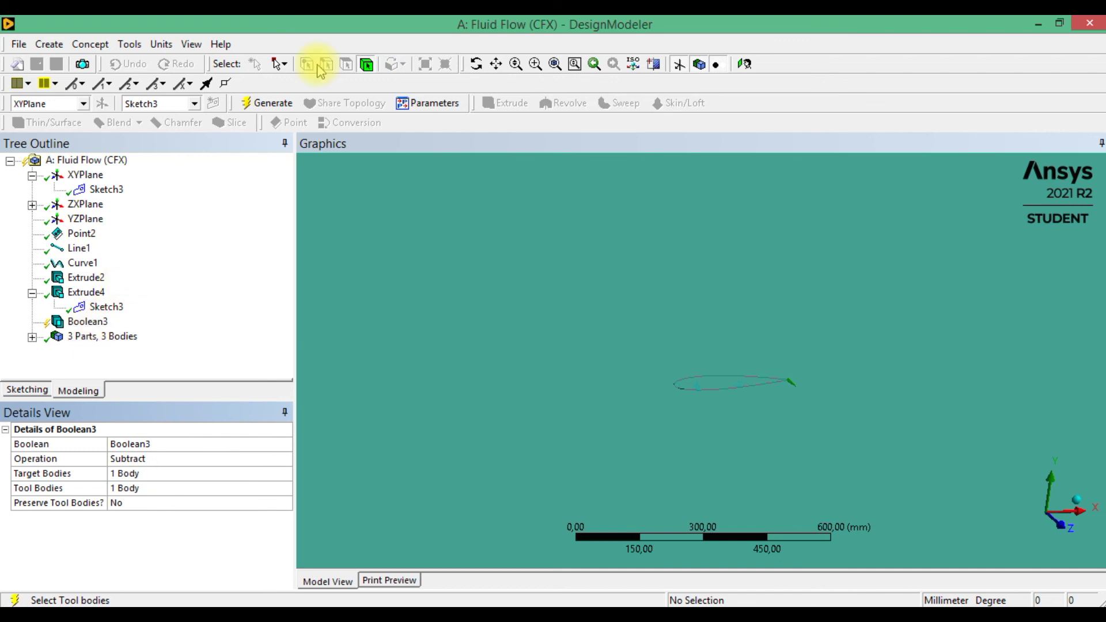
click(266, 102)
Save the project and return to the Workbench project schematic
drag(853, 422, 827, 425)
scroll(816, 438, down, 2)
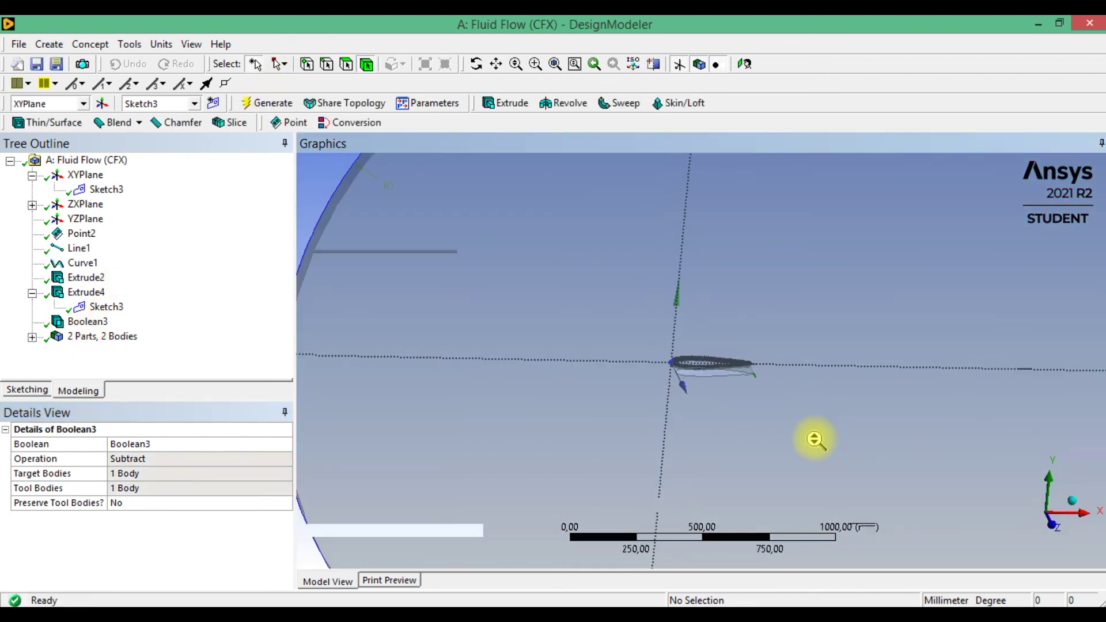
scroll(815, 440, down, 2)
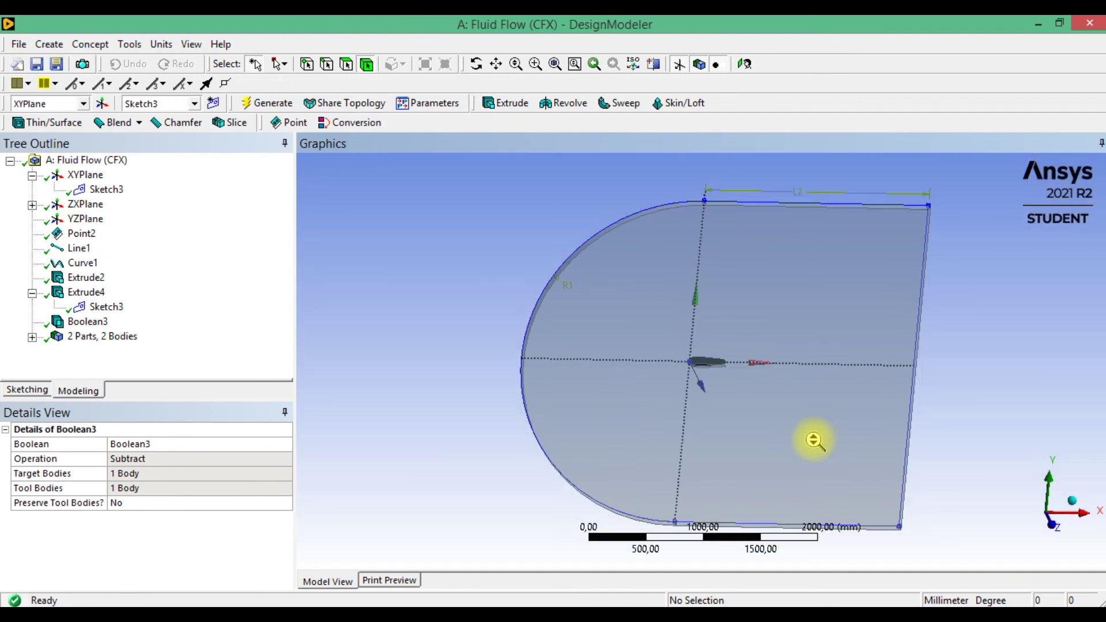
click(37, 65)
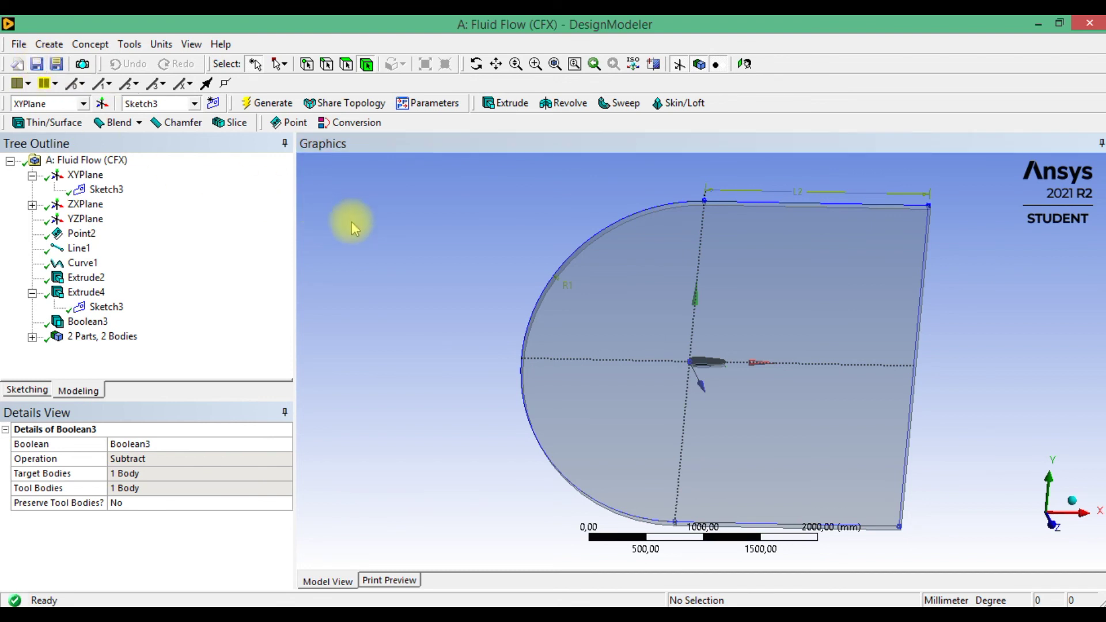
click(316, 604)
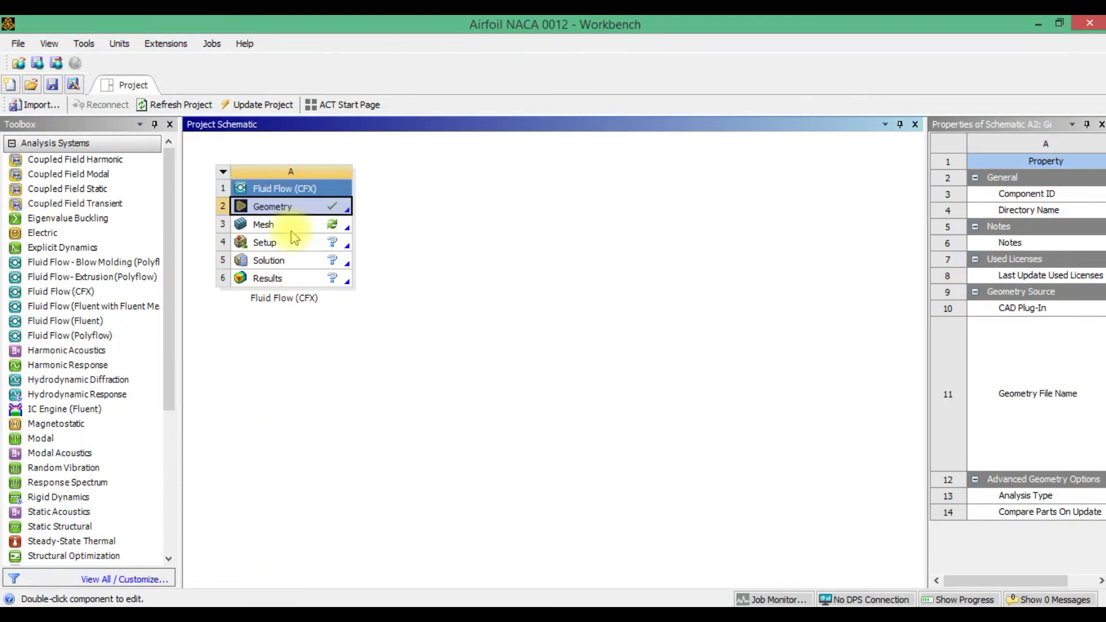